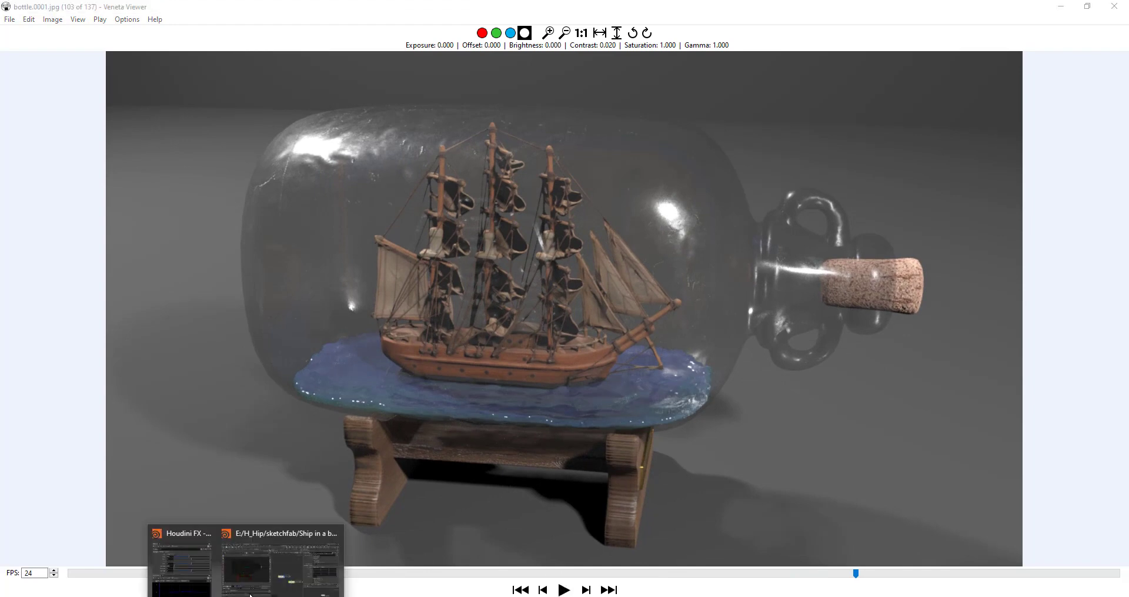
# Step: After reviewing the 137-frame ship-in-a-bottle render, switch back to the Houdini FX window
pyautogui.click(277, 559)
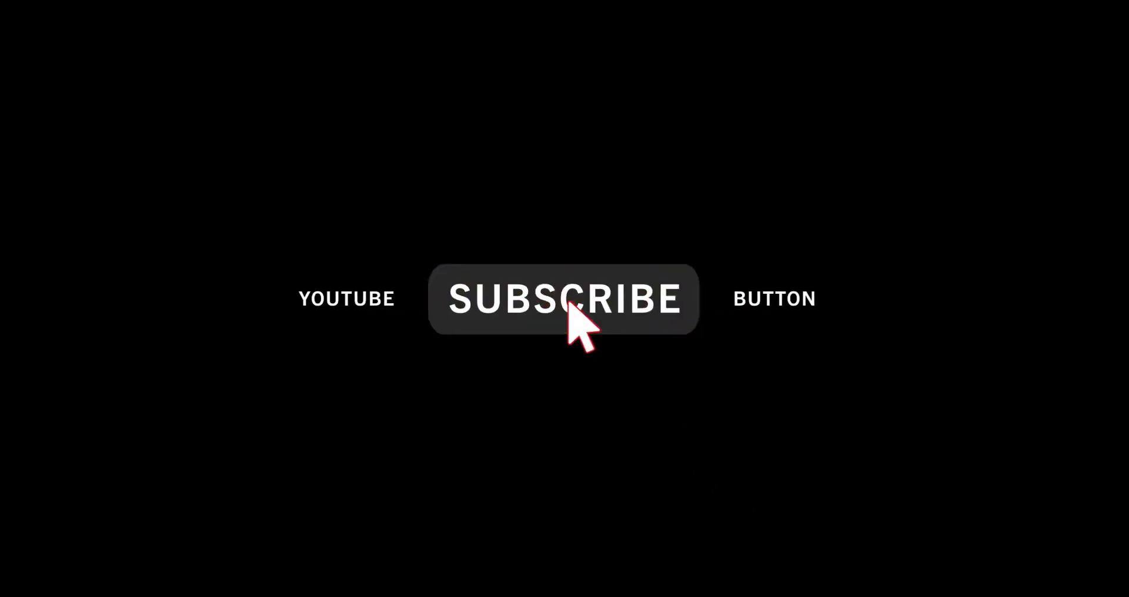
# Step: Show the bottle scene in wireframe, then orbit off cam1 to see it on the grid
pyautogui.scroll(-3, 595, 256)
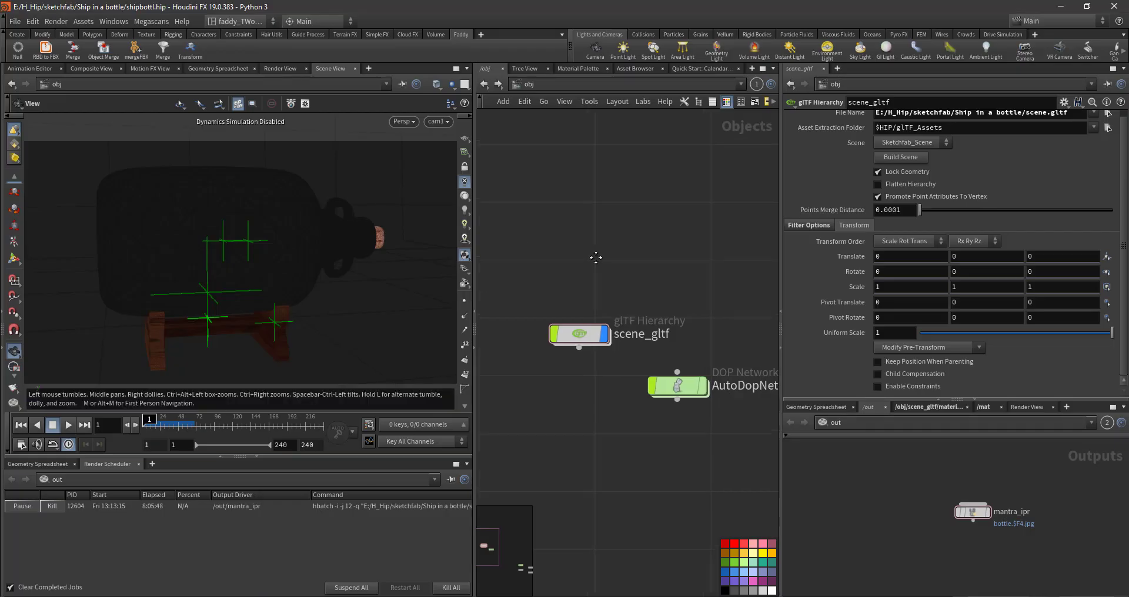
pyautogui.click(464, 257)
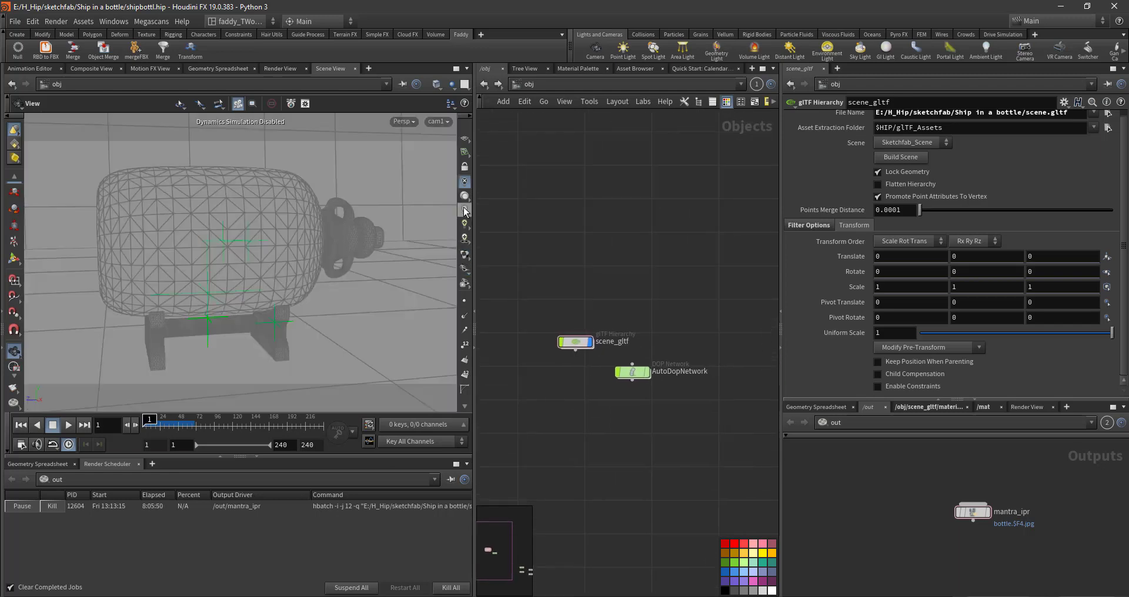
pyautogui.moveTo(364, 203); pyautogui.dragTo(592, 403)
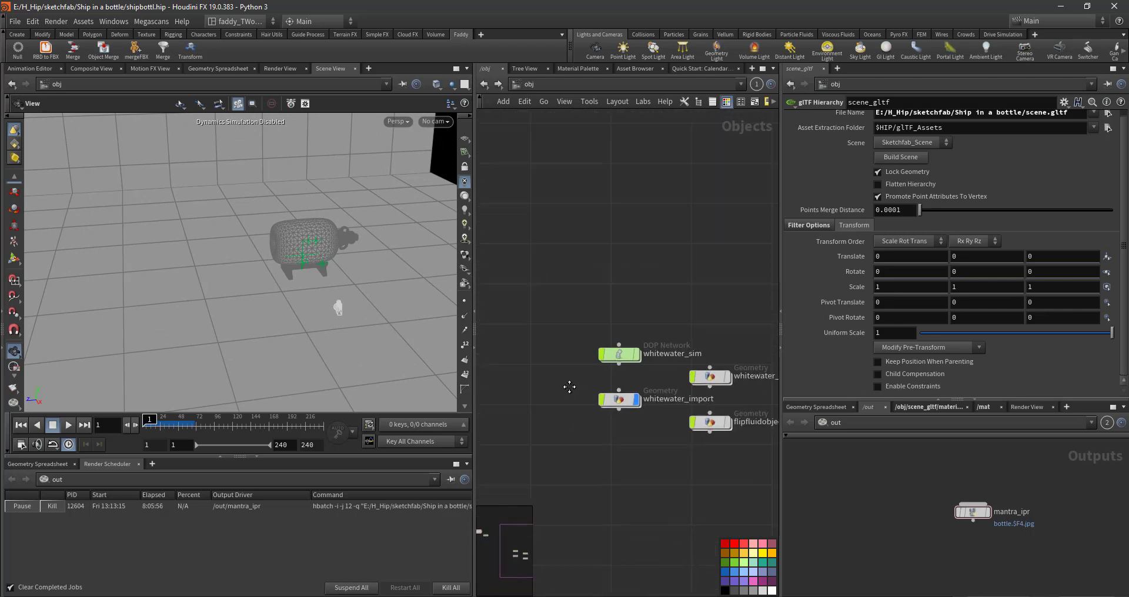
pyautogui.moveTo(651, 383)
pyautogui.mouseDown(button='middle')
pyautogui.moveTo(655, 399)
pyautogui.moveTo(737, 469)
pyautogui.mouseUp(button='middle')
pyautogui.scroll(3, 655, 400)
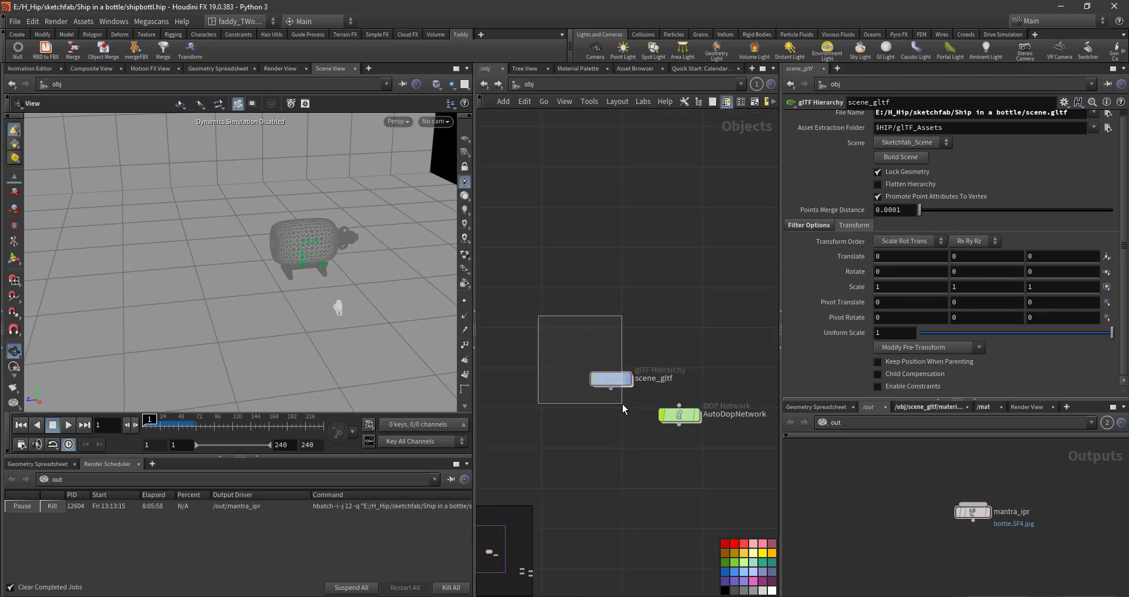
# Step: Enter the scene_gltf network and frame the plaque_export and grid nodes
pyautogui.doubleClick(608, 380)
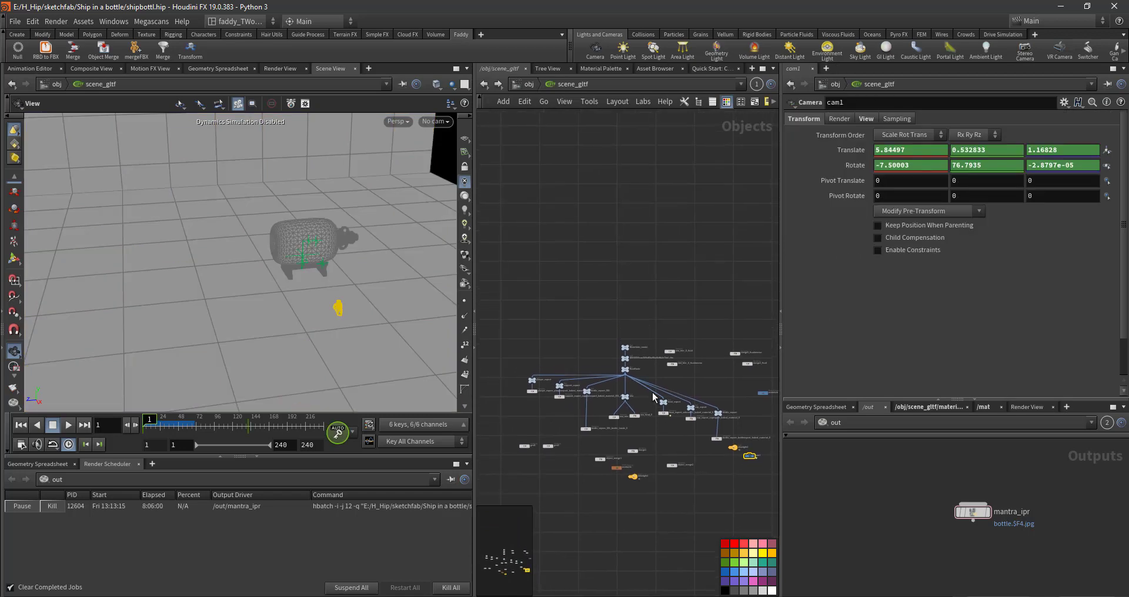
pyautogui.scroll(4, 617, 376)
pyautogui.scroll(4, 582, 367)
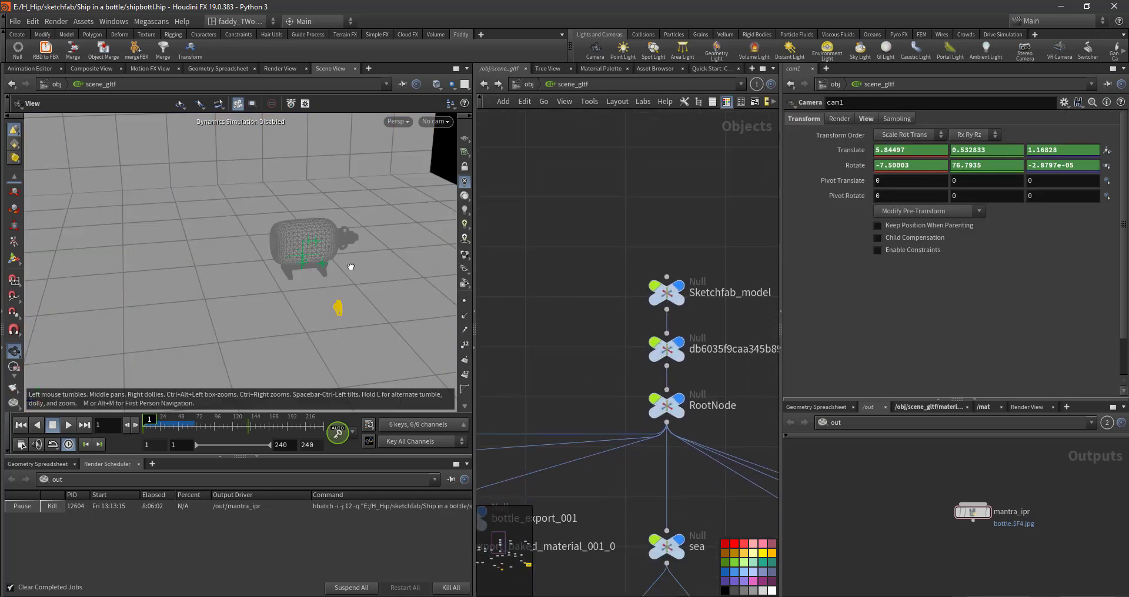
pyautogui.scroll(5, 382, 253)
pyautogui.scroll(3, 416, 242)
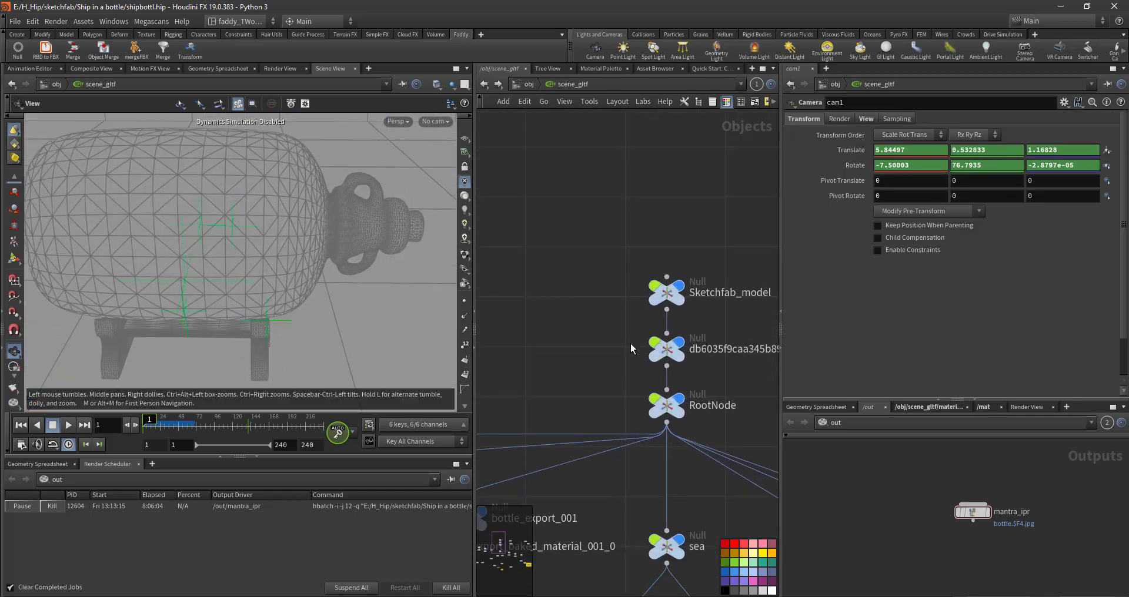
pyautogui.scroll(-2, 630, 347)
pyautogui.scroll(-2, 629, 353)
pyautogui.scroll(-2, 626, 365)
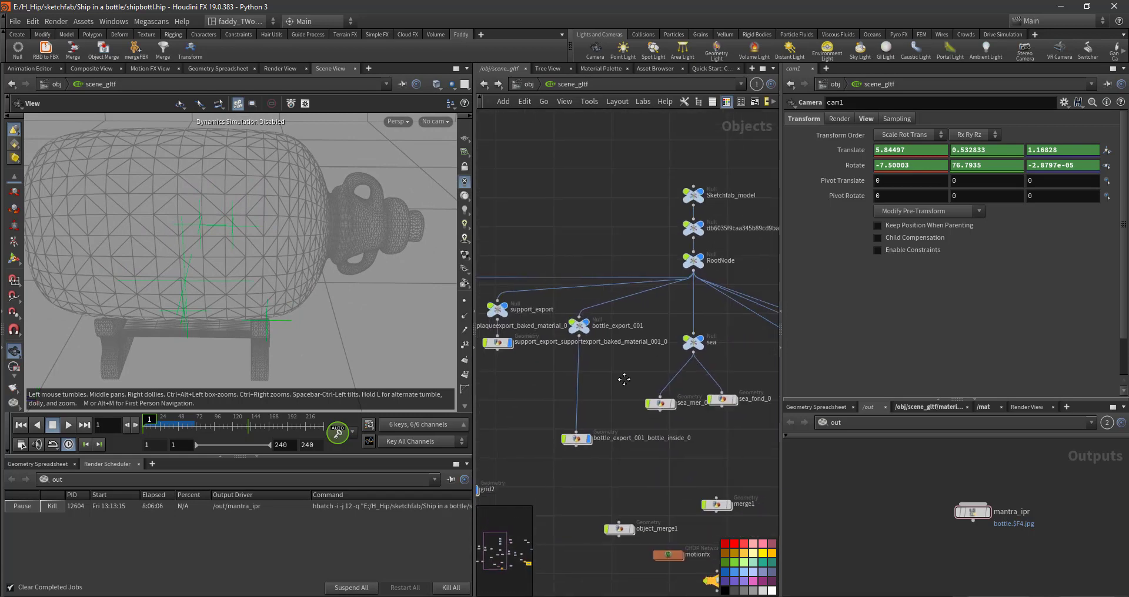
pyautogui.moveTo(623, 379); pyautogui.dragTo(587, 364, button='middle')
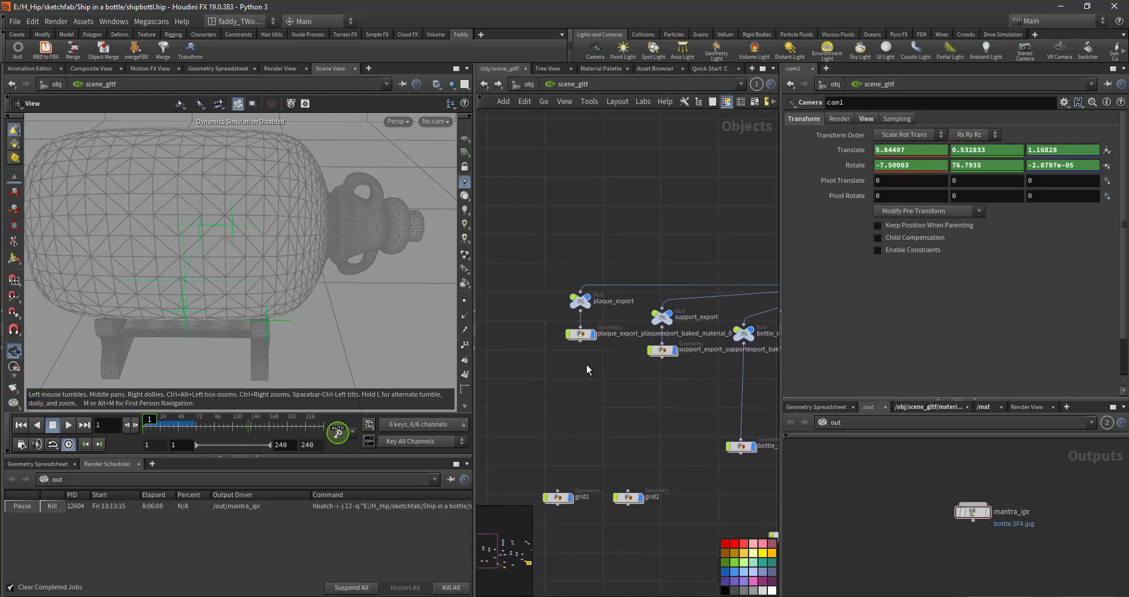
pyautogui.scroll(-3, 591, 366)
pyautogui.scroll(-1, 582, 371)
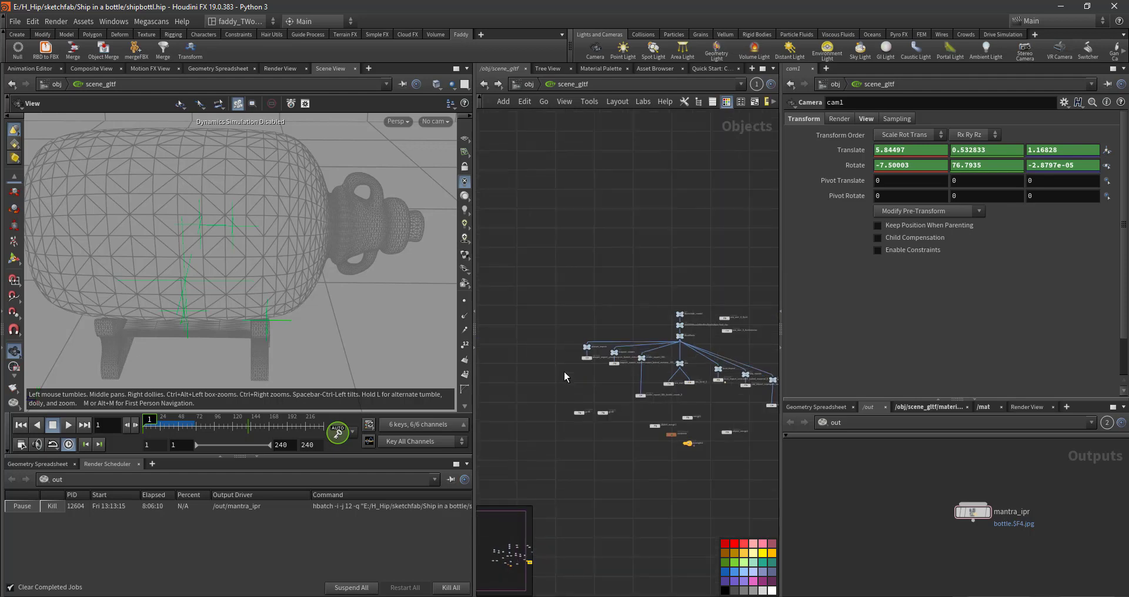
pyautogui.moveTo(563, 371); pyautogui.dragTo(510, 361, button='middle')
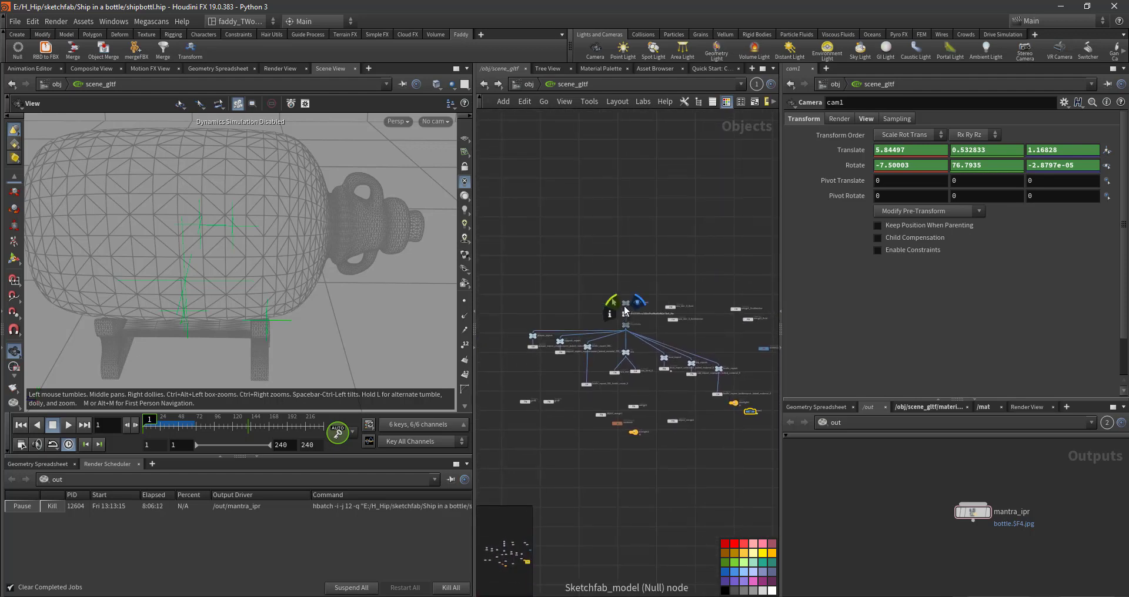
# Step: Move the imported model node tree up above the other nodes
pyautogui.moveTo(627, 306); pyautogui.dragTo(614, 167)
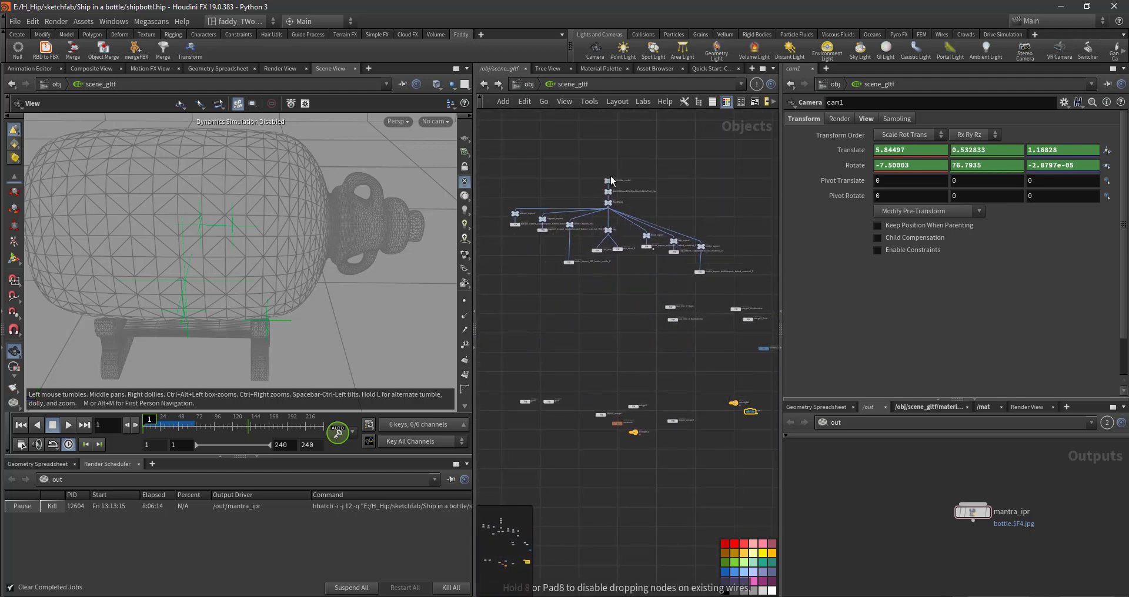
pyautogui.moveTo(571, 230); pyautogui.dragTo(609, 313, button='middle')
pyautogui.scroll(3, 610, 312)
pyautogui.scroll(3, 573, 333)
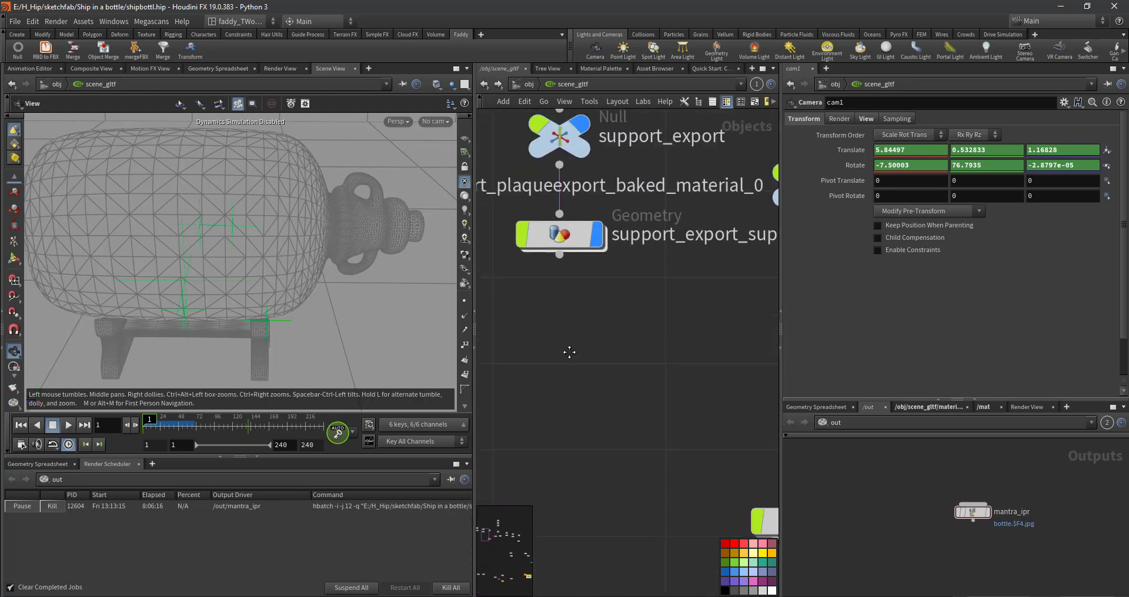
pyautogui.scroll(2, 576, 347)
pyautogui.scroll(2, 606, 405)
pyautogui.scroll(-5, 654, 450)
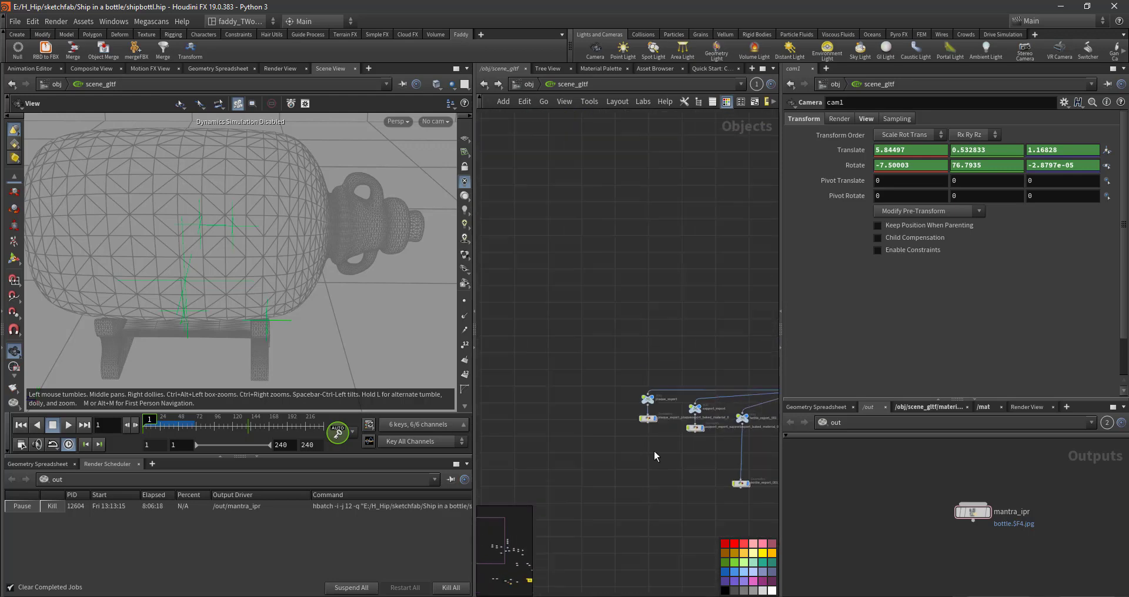
pyautogui.scroll(-4, 538, 397)
# Step: Select the imported export nodes and turn off the bottle's display flag
pyautogui.moveTo(736, 431); pyautogui.dragTo(735, 429)
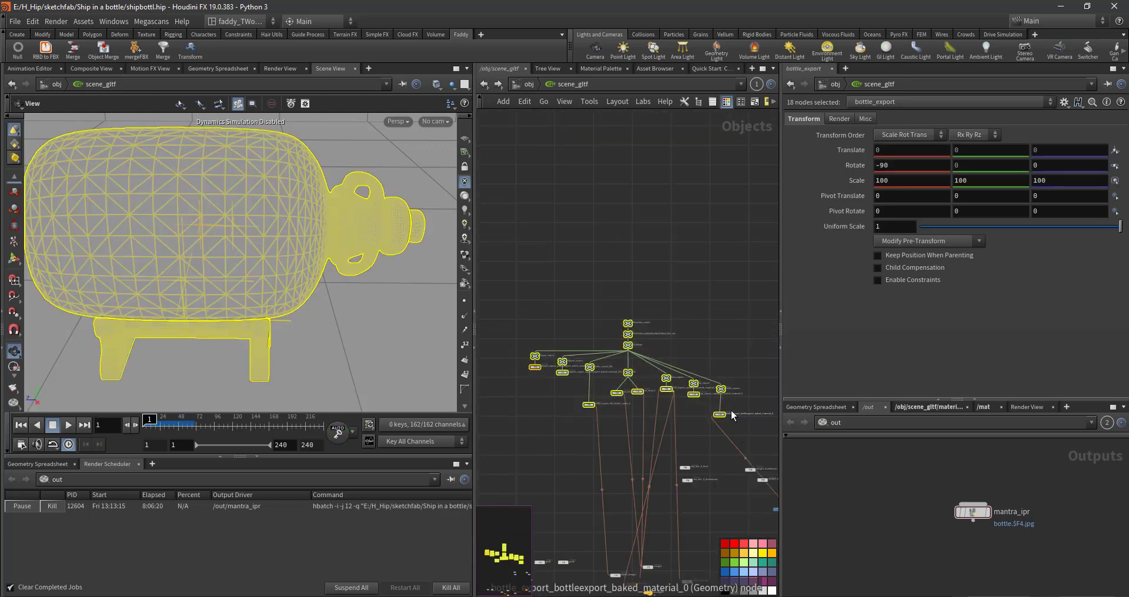
pyautogui.scroll(2, 724, 395)
pyautogui.click(732, 375)
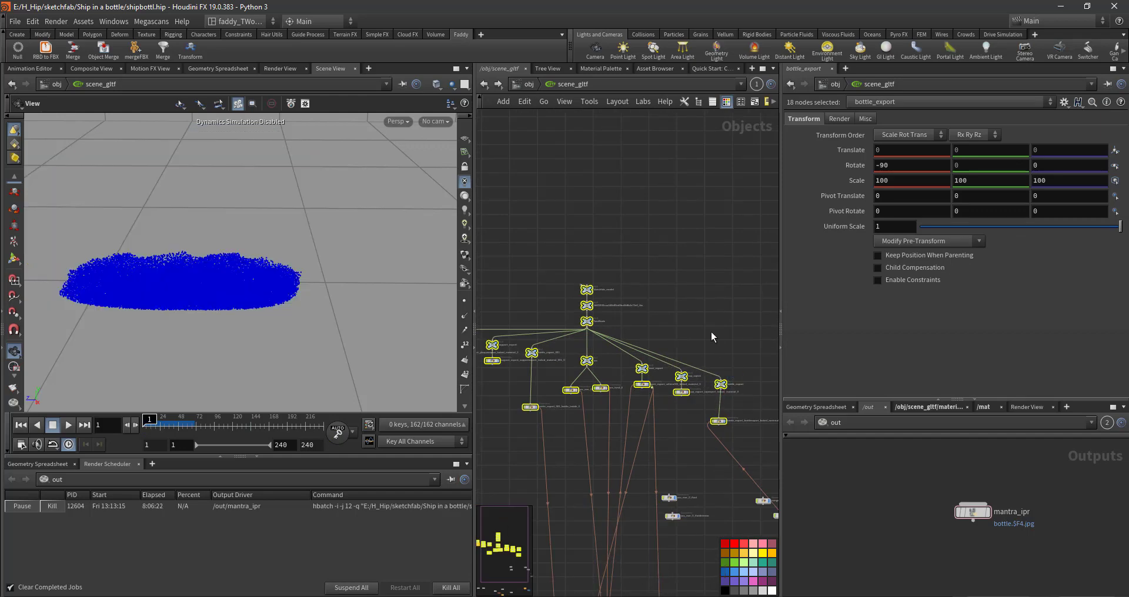
pyautogui.moveTo(742, 364); pyautogui.dragTo(680, 315, button='middle')
pyautogui.click(680, 315)
# Step: Turn off sea_mer_0_fluid's display flag and auto-lay out the network with L
pyautogui.scroll(3, 674, 364)
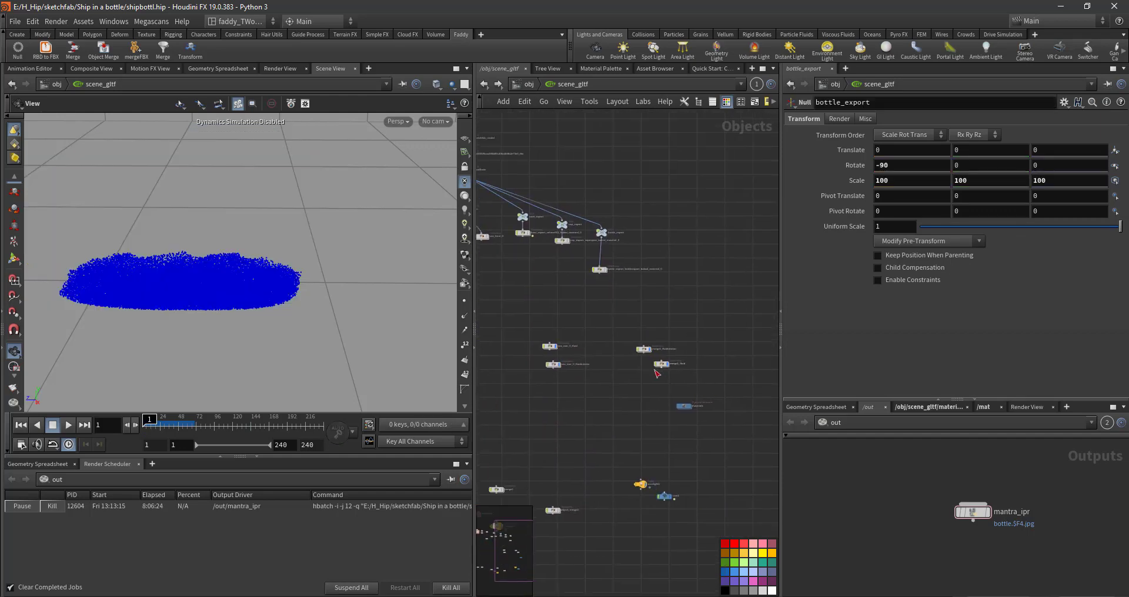
pyautogui.scroll(3, 673, 363)
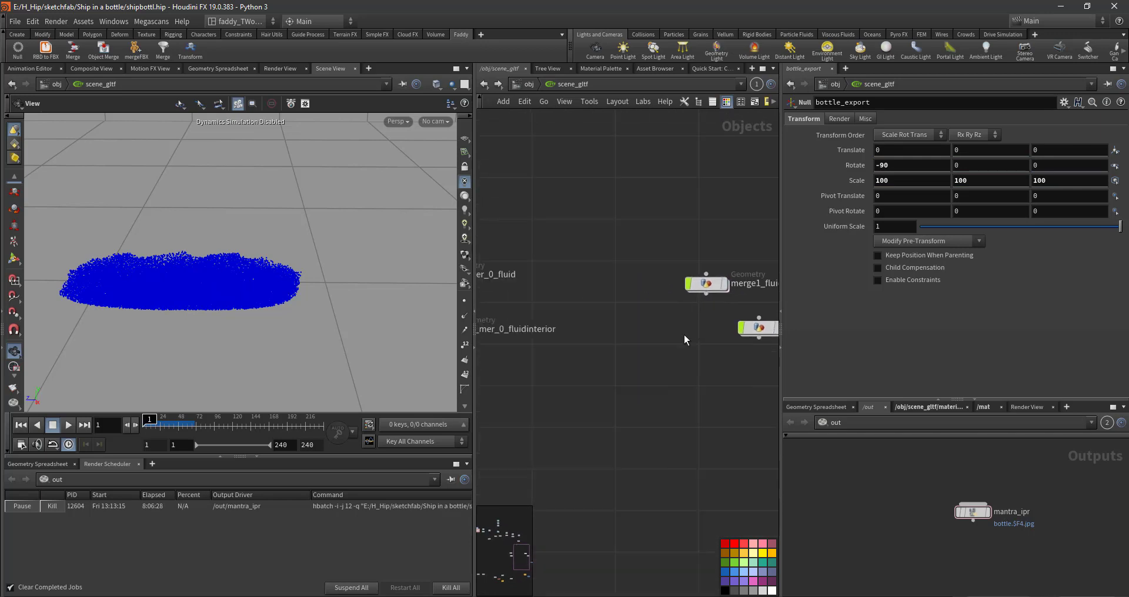
pyautogui.scroll(-5, 591, 364)
pyautogui.click(558, 299)
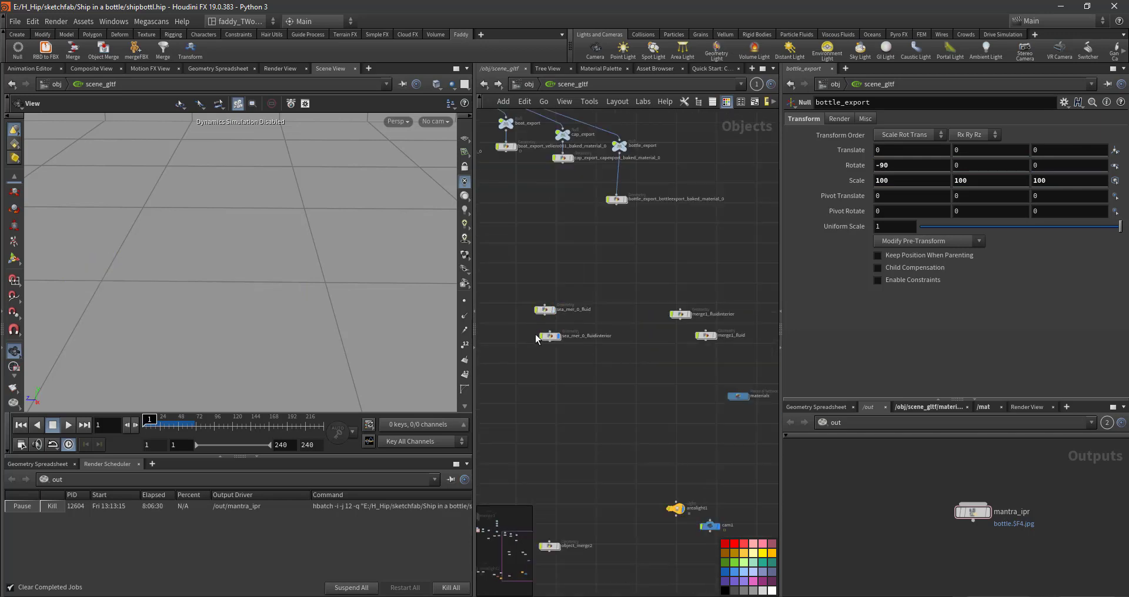
pyautogui.press('l')
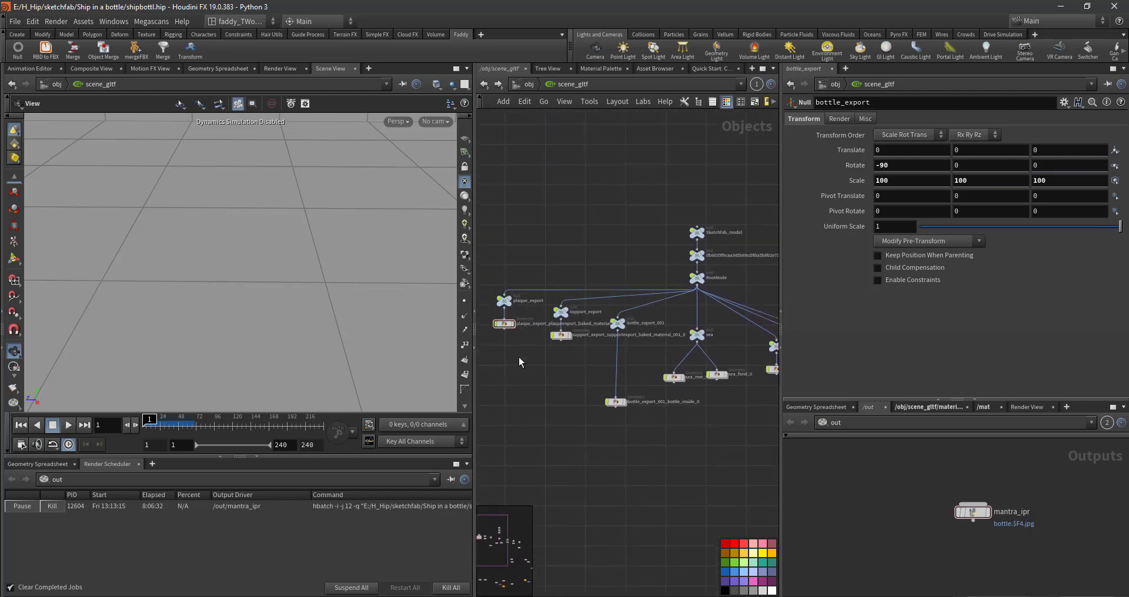
pyautogui.scroll(3, 609, 404)
pyautogui.scroll(3, 623, 412)
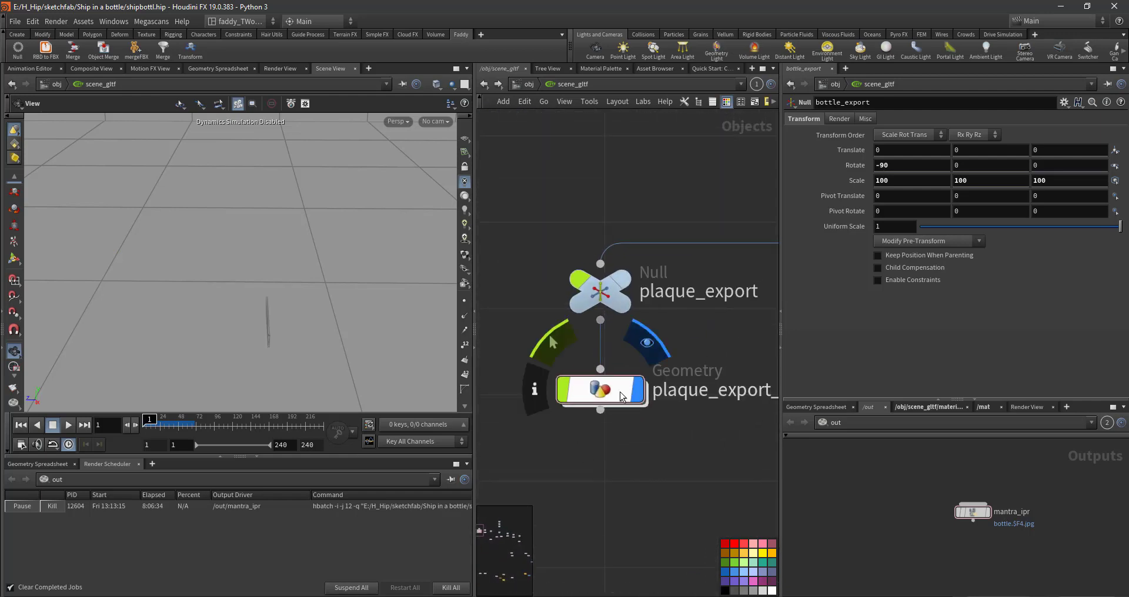
# Step: Select the plaque and support nodes and orbit to inspect the stand
pyautogui.click(622, 396)
pyautogui.moveTo(285, 327)
pyautogui.mouseDown()
pyautogui.moveTo(310, 322)
pyautogui.moveTo(456, 356)
pyautogui.mouseUp()
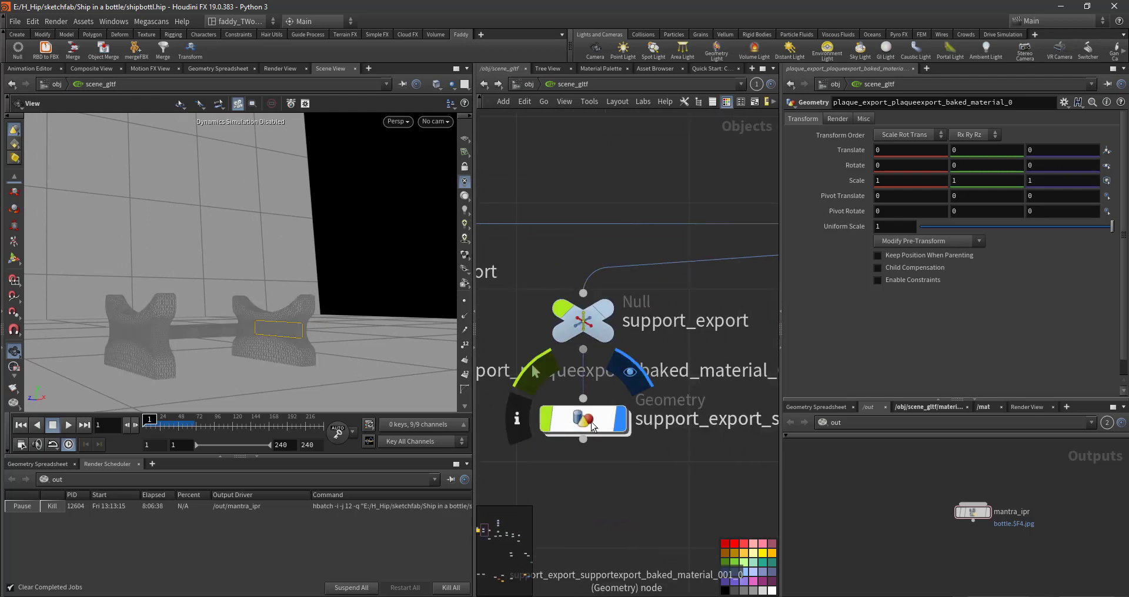
pyautogui.click(593, 426)
pyautogui.moveTo(290, 353)
pyautogui.mouseDown()
pyautogui.moveTo(189, 353)
pyautogui.moveTo(289, 295)
pyautogui.moveTo(361, 320)
pyautogui.mouseUp()
pyautogui.moveTo(574, 461); pyautogui.dragTo(525, 435, button='middle')
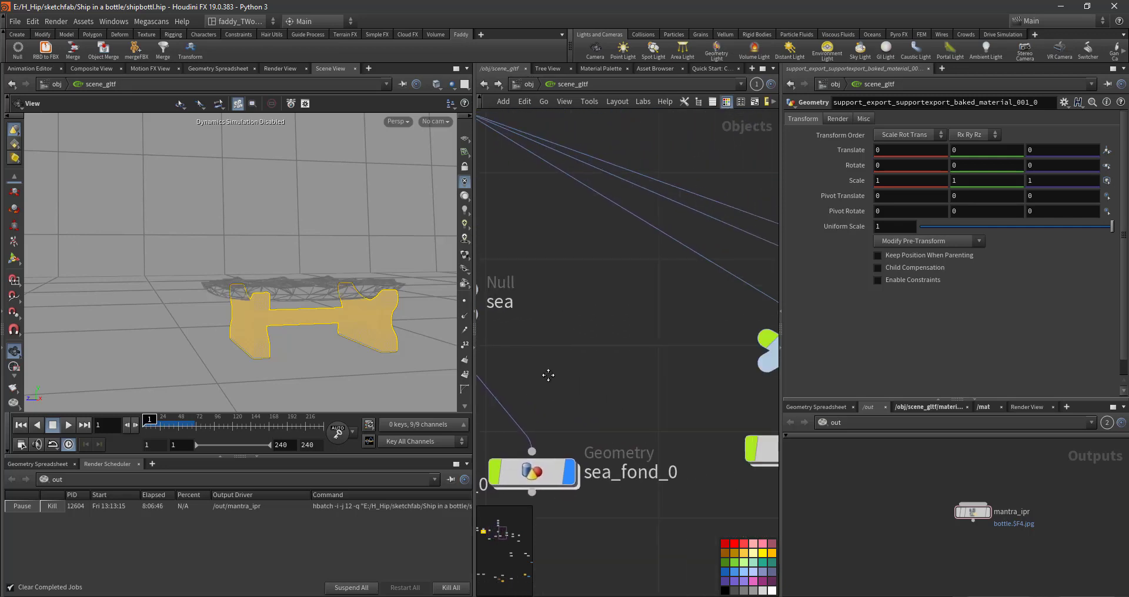
pyautogui.moveTo(285, 290); pyautogui.dragTo(316, 322)
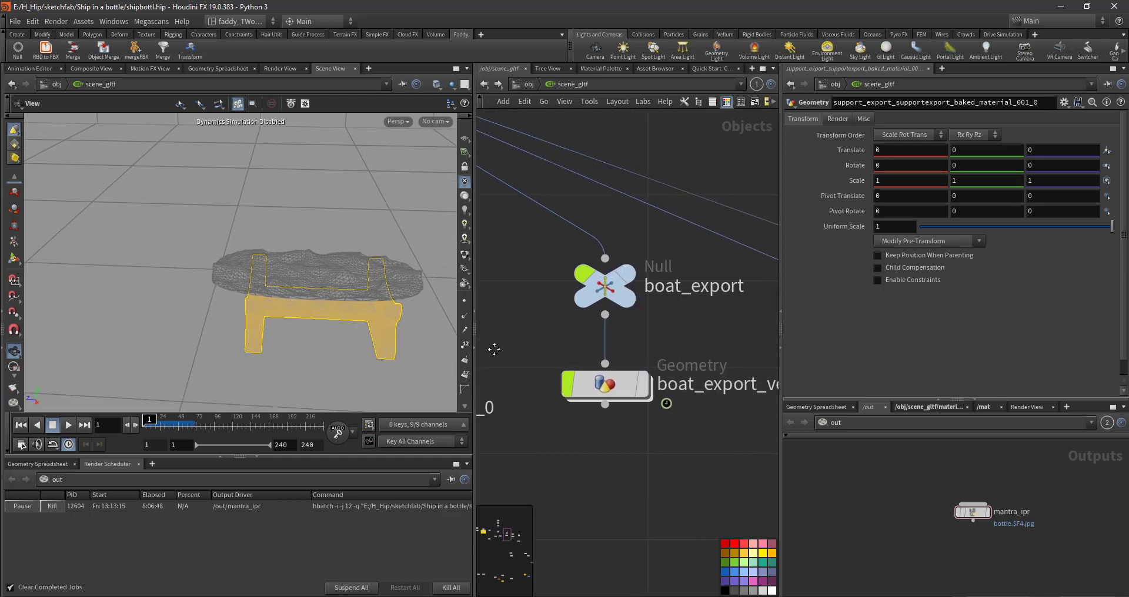
# Step: Turn on boat_export_veliero's display flag and view the ship smooth-shaded from a raised angle
pyautogui.click(591, 389)
pyautogui.click(591, 389)
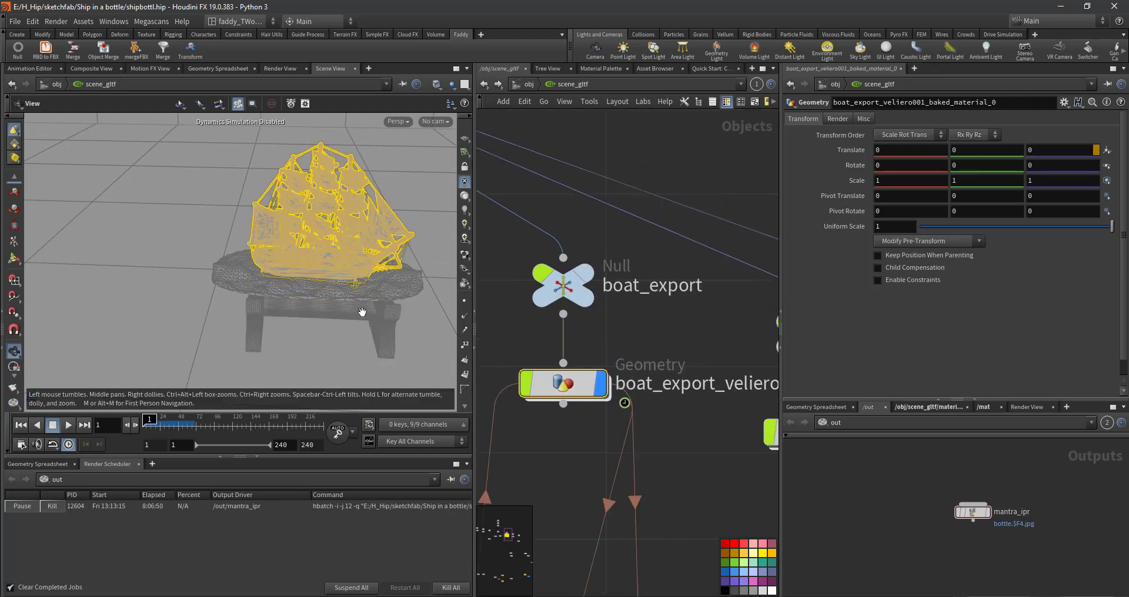
pyautogui.click(525, 343)
pyautogui.moveTo(328, 270); pyautogui.dragTo(400, 103, button='right')
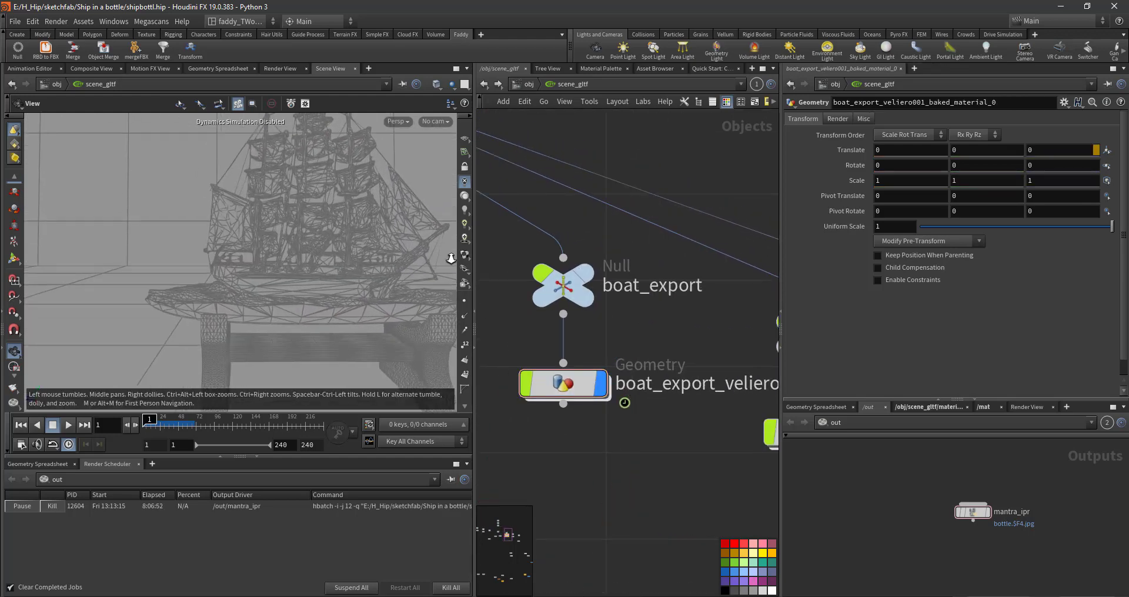
pyautogui.click(465, 199)
pyautogui.moveTo(410, 234); pyautogui.dragTo(327, 269)
pyautogui.moveTo(327, 270); pyautogui.dragTo(284, 291, button='right')
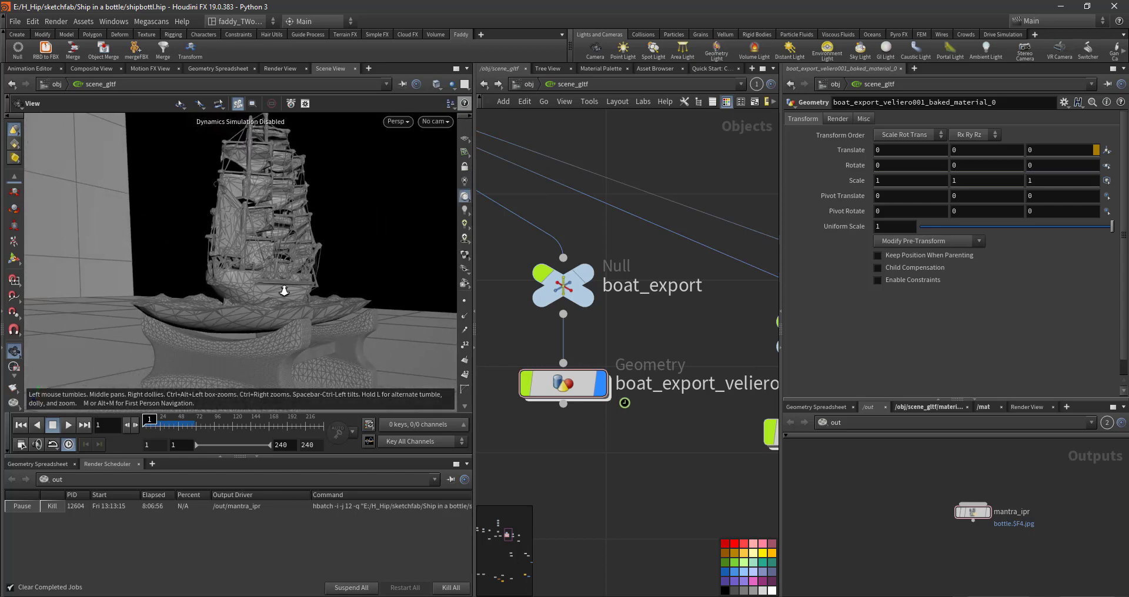
pyautogui.moveTo(284, 291)
pyautogui.mouseDown()
pyautogui.moveTo(113, 296)
pyautogui.moveTo(236, 289)
pyautogui.mouseUp()
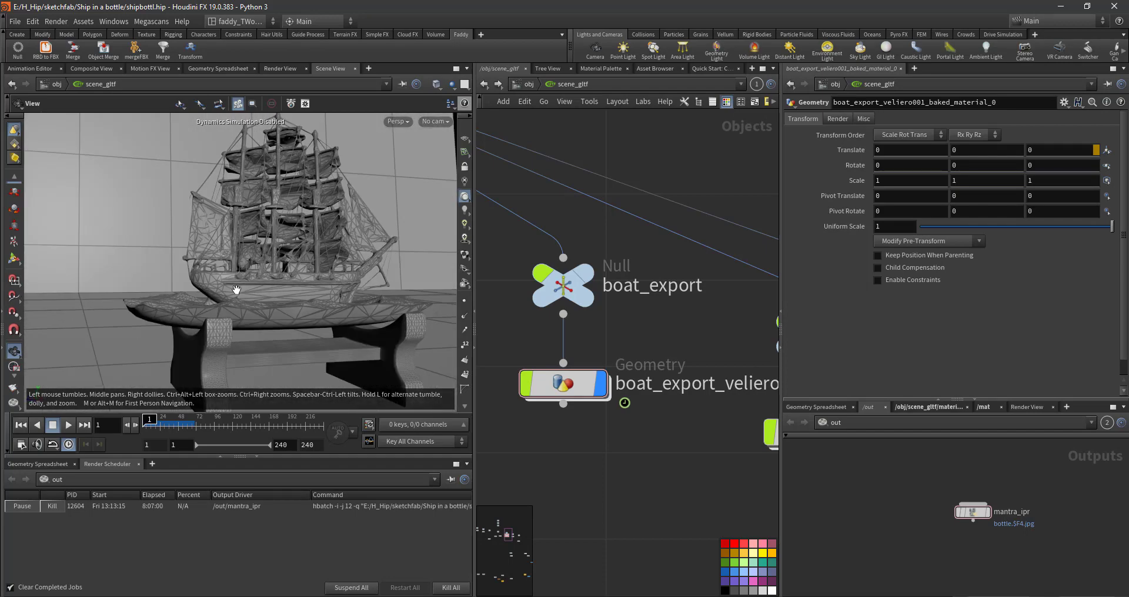
pyautogui.moveTo(674, 457); pyautogui.dragTo(589, 447, button='middle')
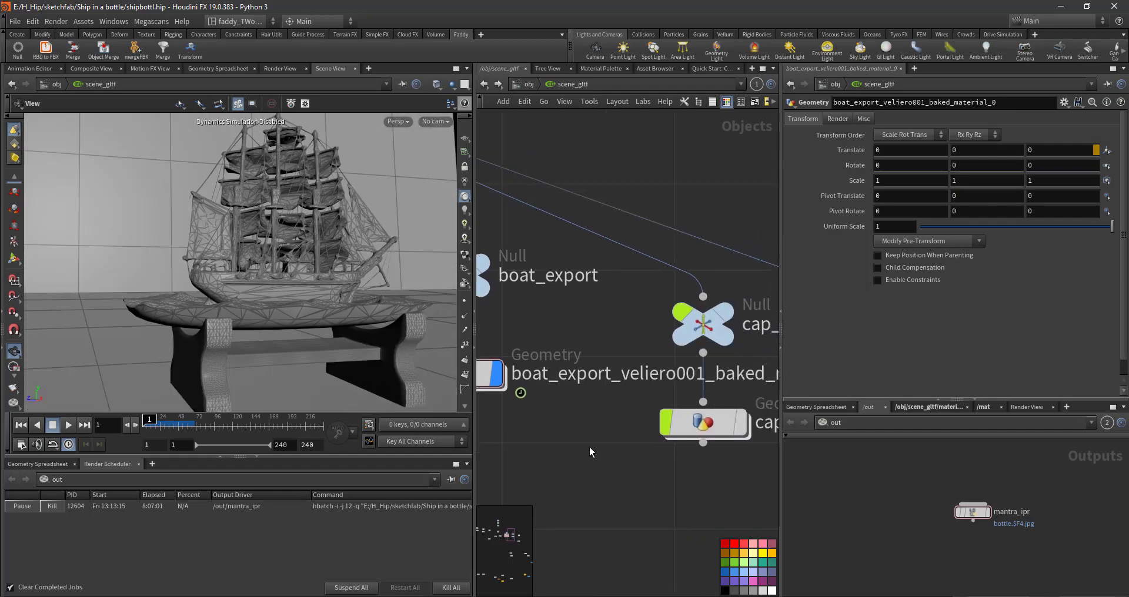
# Step: Switch to lit textured shading and orbit side-on to inspect the ship and cork
pyautogui.click(465, 254)
pyautogui.moveTo(322, 290)
pyautogui.mouseDown()
pyautogui.moveTo(363, 290)
pyautogui.moveTo(307, 297)
pyautogui.mouseUp()
pyautogui.moveTo(744, 435); pyautogui.dragTo(659, 410, button='middle')
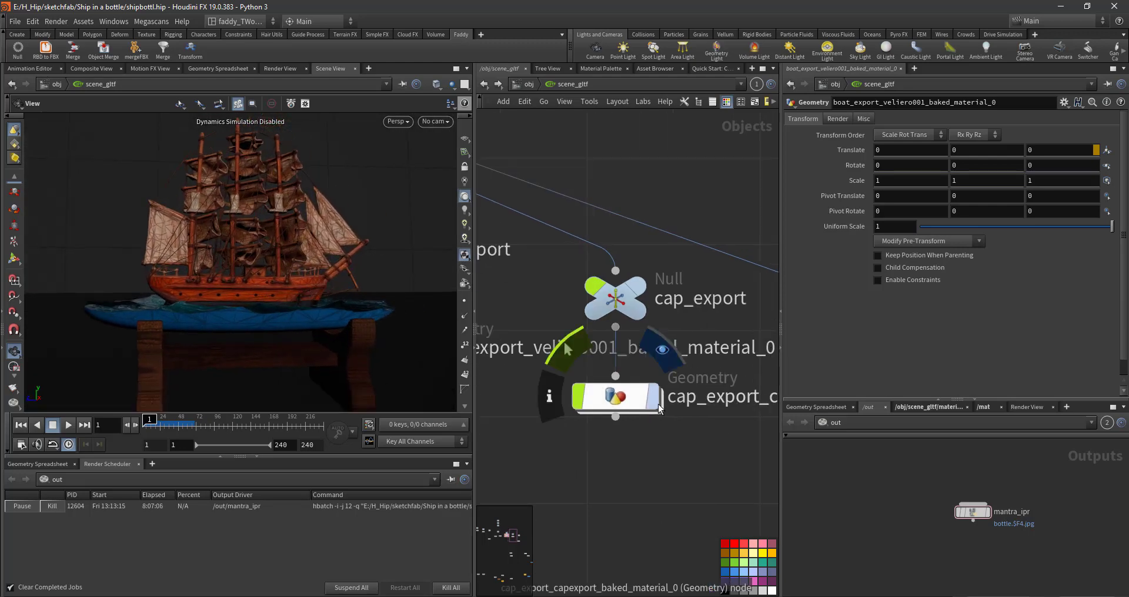
pyautogui.moveTo(372, 313)
pyautogui.mouseDown()
pyautogui.moveTo(297, 307)
pyautogui.moveTo(320, 307)
pyautogui.mouseUp()
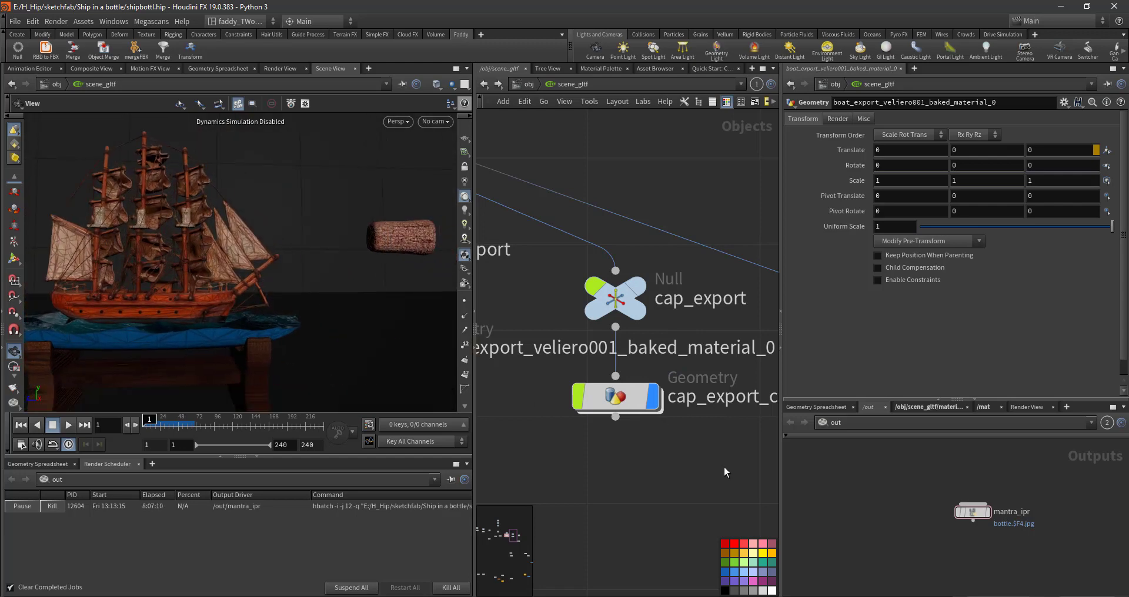
pyautogui.moveTo(764, 547); pyautogui.dragTo(604, 496, button='middle')
# Step: Display bottle_export with lit shading and frame the whole bottle from the side
pyautogui.click(647, 480)
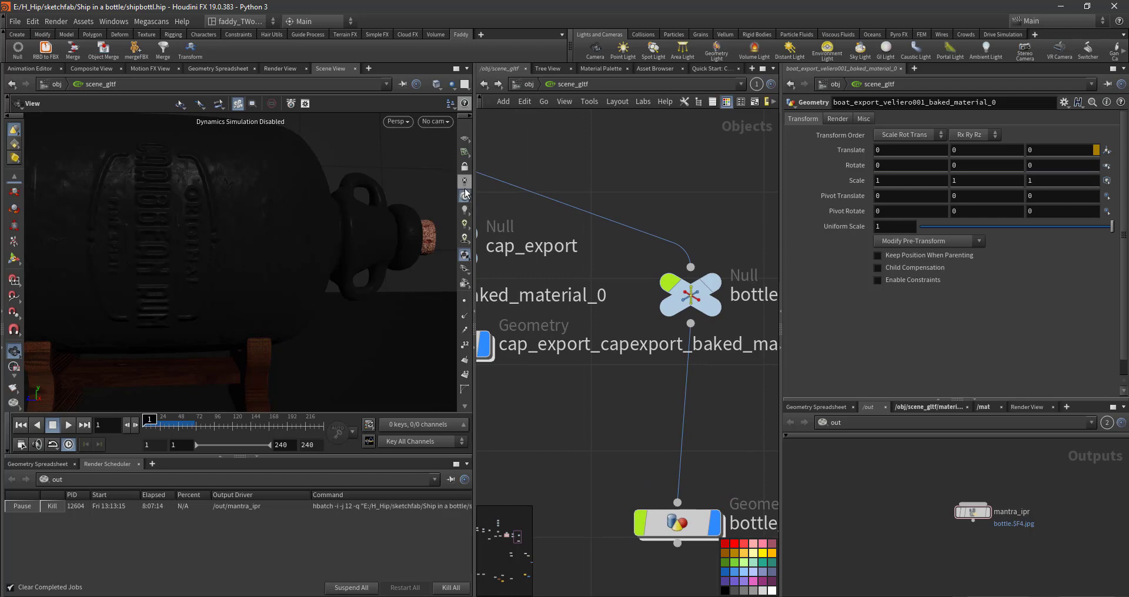
pyautogui.click(465, 255)
pyautogui.moveTo(768, 464)
pyautogui.mouseDown(button='middle')
pyautogui.moveTo(745, 414)
pyautogui.moveTo(536, 360)
pyautogui.mouseUp(button='middle')
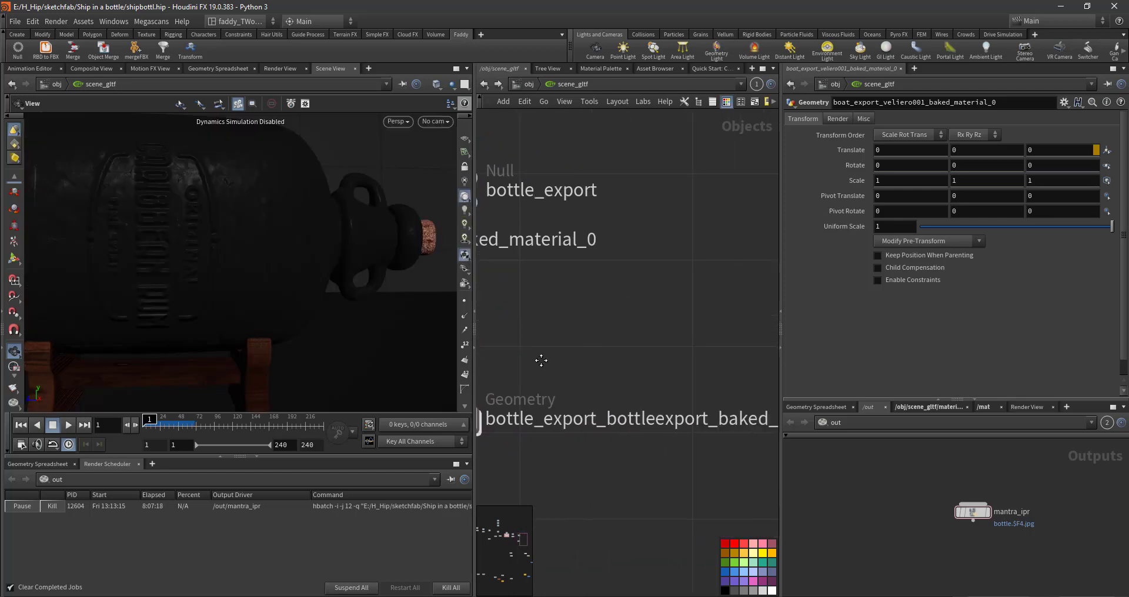
pyautogui.moveTo(614, 442); pyautogui.dragTo(748, 438, button='middle')
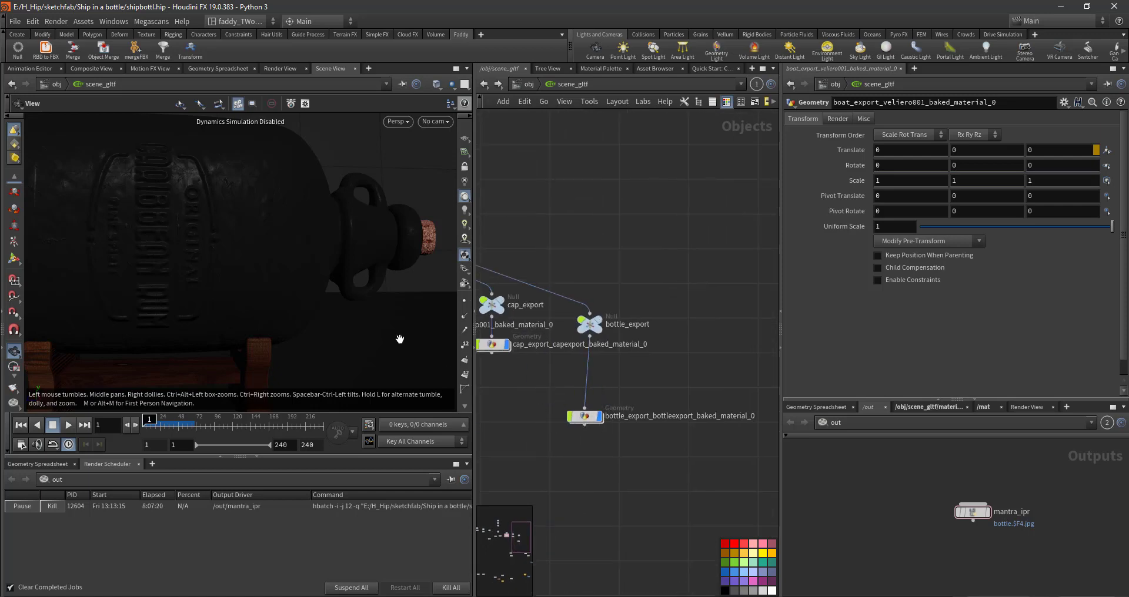
pyautogui.press('h')
pyautogui.moveTo(259, 337); pyautogui.dragTo(398, 320)
pyautogui.moveTo(397, 319); pyautogui.dragTo(388, 303, button='right')
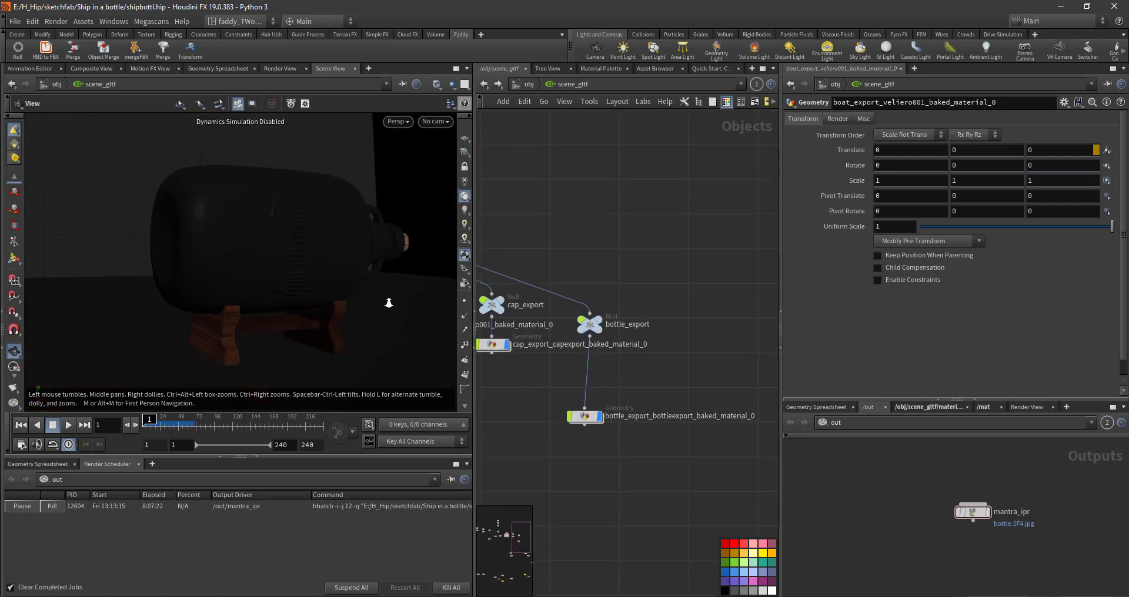
# Step: Turn bottle_export's display flag off again and orbit closely around the ship
pyautogui.click(605, 401)
pyautogui.moveTo(333, 314); pyautogui.dragTo(347, 322)
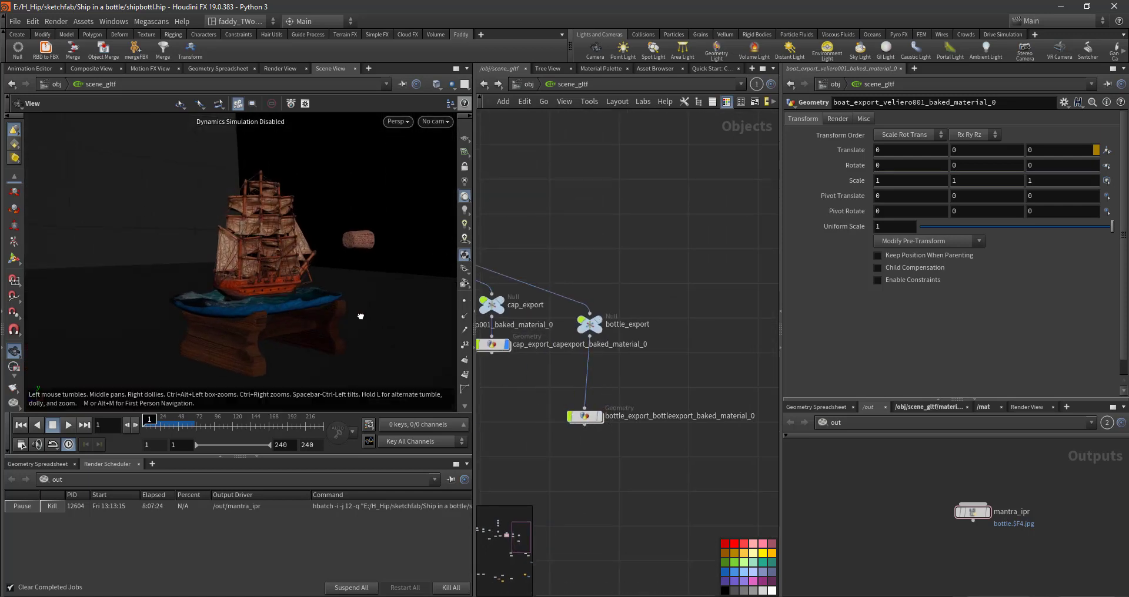
pyautogui.moveTo(347, 322); pyautogui.dragTo(366, 305, button='right')
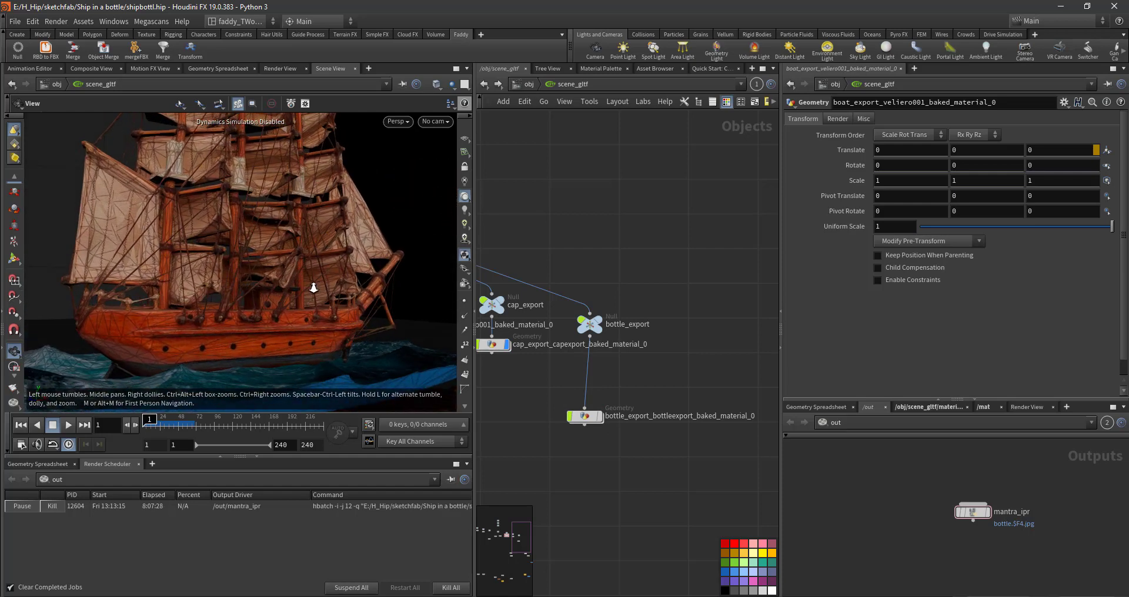
pyautogui.moveTo(366, 306); pyautogui.dragTo(274, 301, button='right')
pyautogui.moveTo(273, 301); pyautogui.dragTo(294, 300)
pyautogui.scroll(-3, 665, 414)
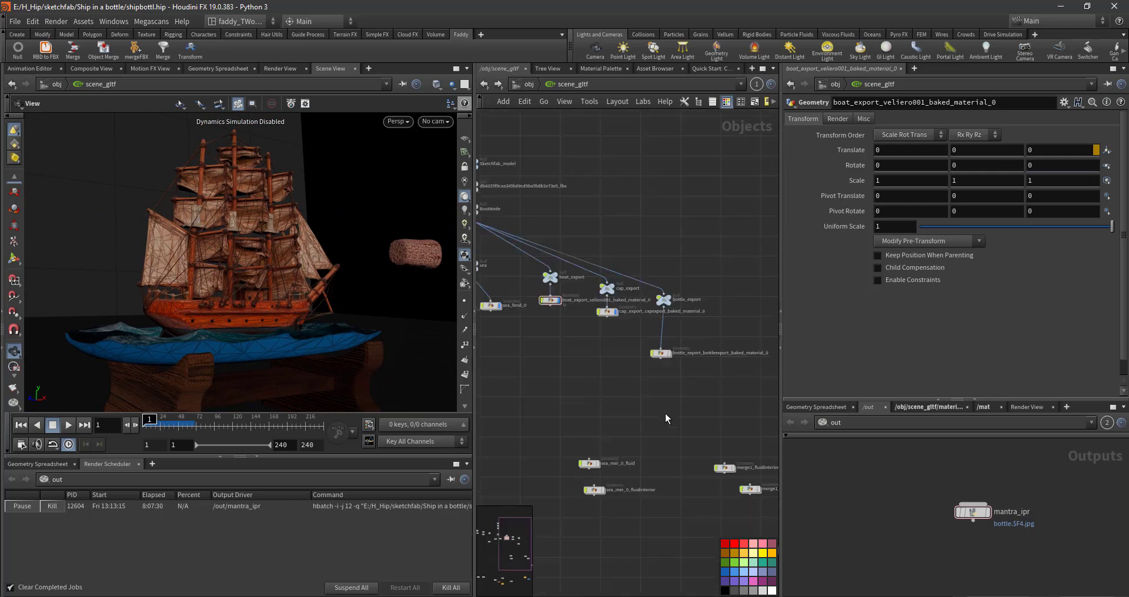
pyautogui.moveTo(665, 414); pyautogui.dragTo(704, 366, button='middle')
pyautogui.scroll(5, 658, 400)
# Step: Inspect the sea_mer_0_fluid surfacing network, then return to /obj and zoom onto object_merge1
pyautogui.doubleClick(632, 376)
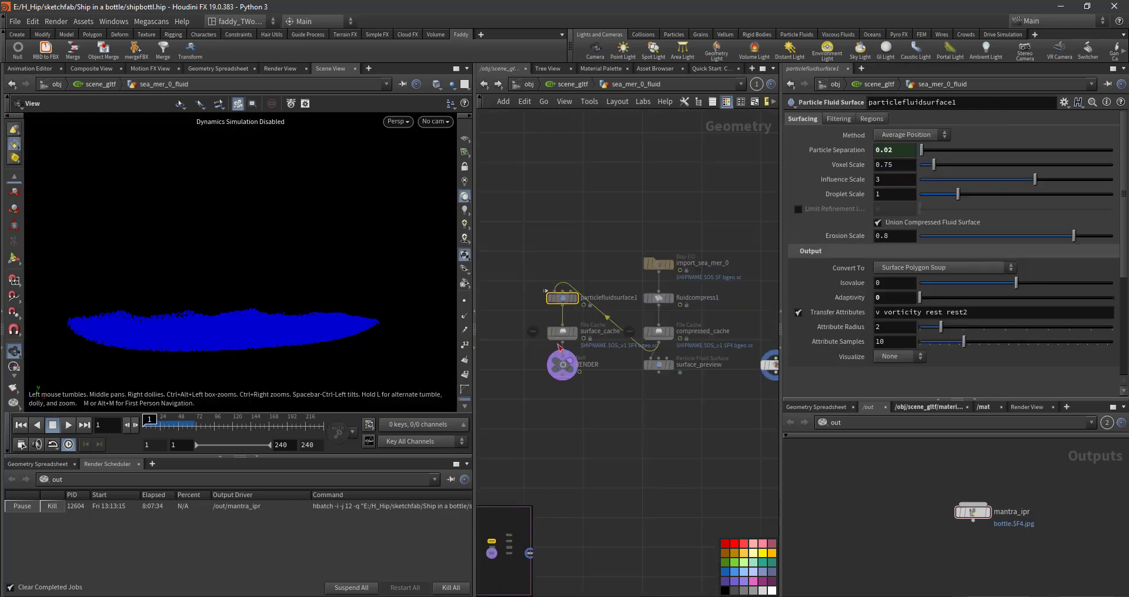
pyautogui.scroll(-2, 579, 305)
pyautogui.press('u')
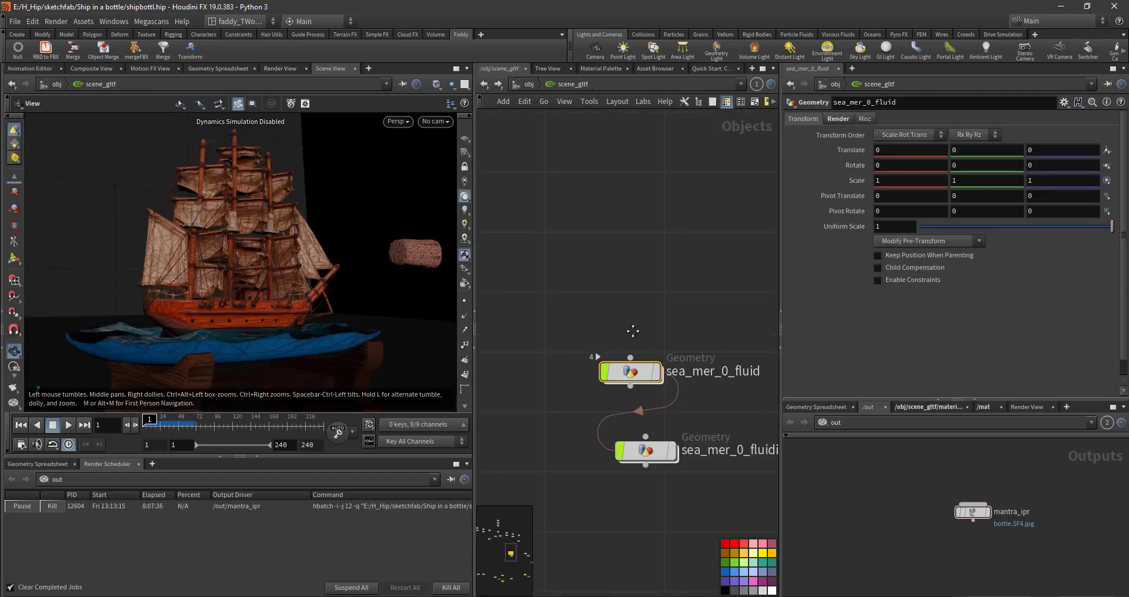
pyautogui.scroll(-3, 653, 324)
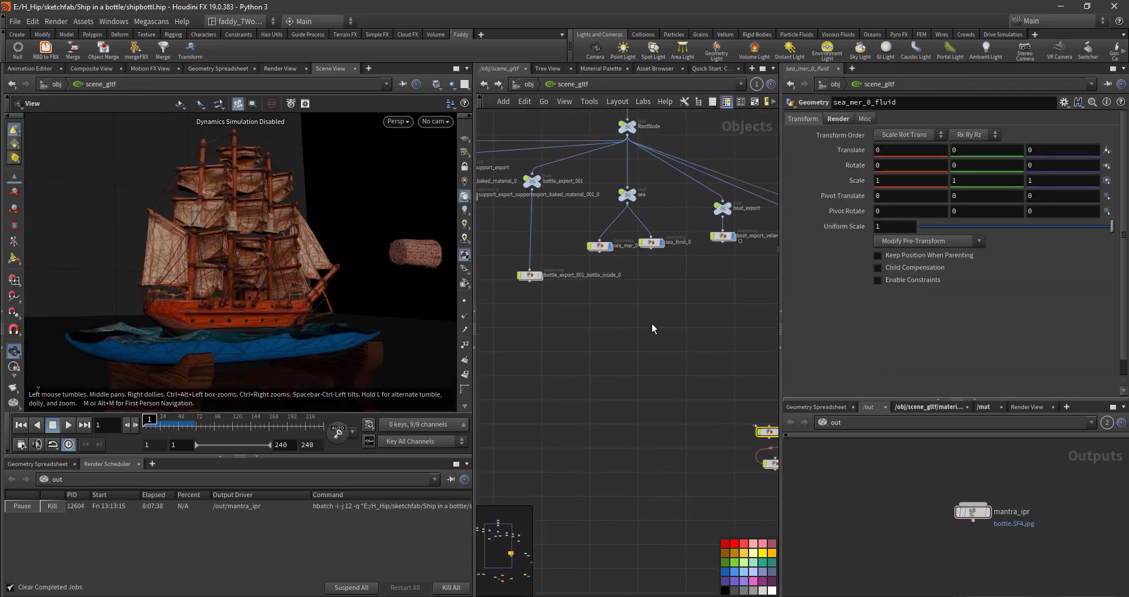
pyautogui.scroll(-3, 645, 312)
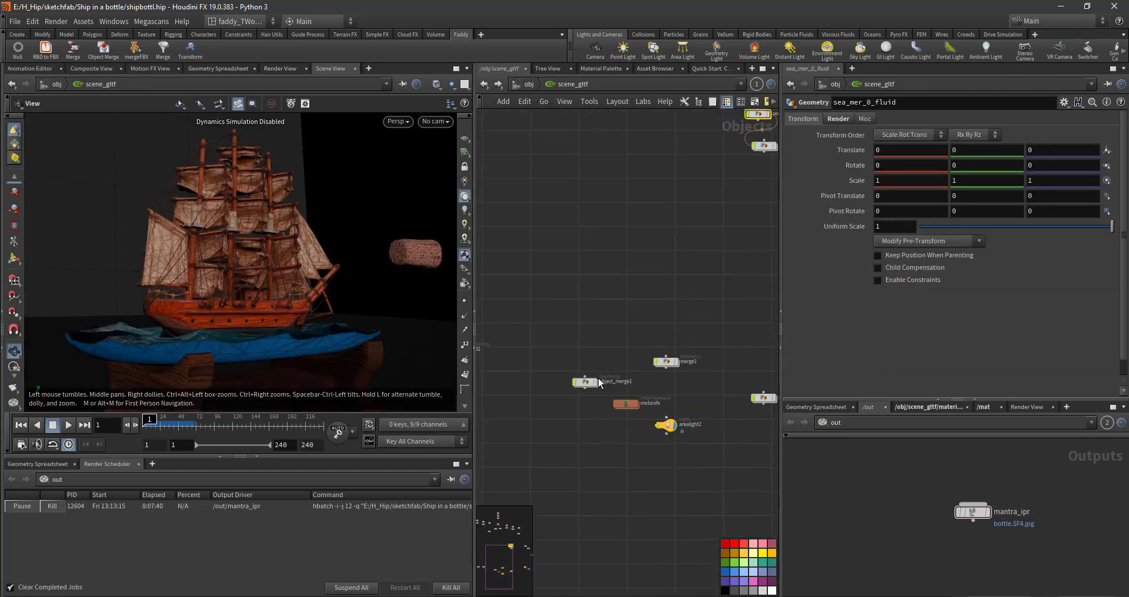
pyautogui.scroll(5, 586, 395)
# Step: Enter object_merge1 and orbit the bottle-interior geometry with full lighting
pyautogui.doubleClick(582, 388)
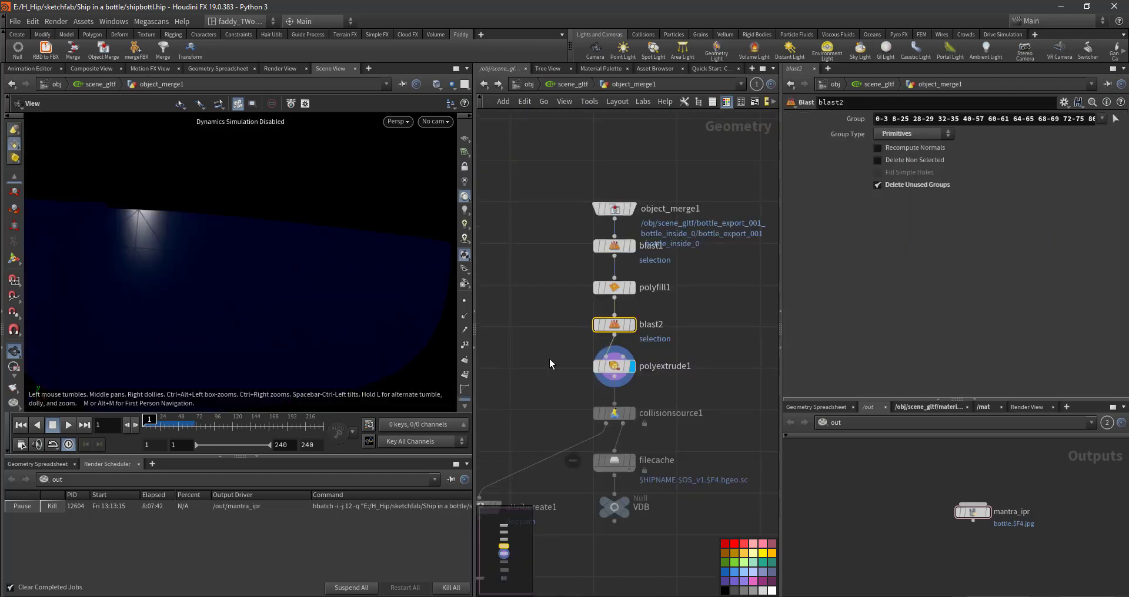
pyautogui.moveTo(331, 317); pyautogui.dragTo(312, 312)
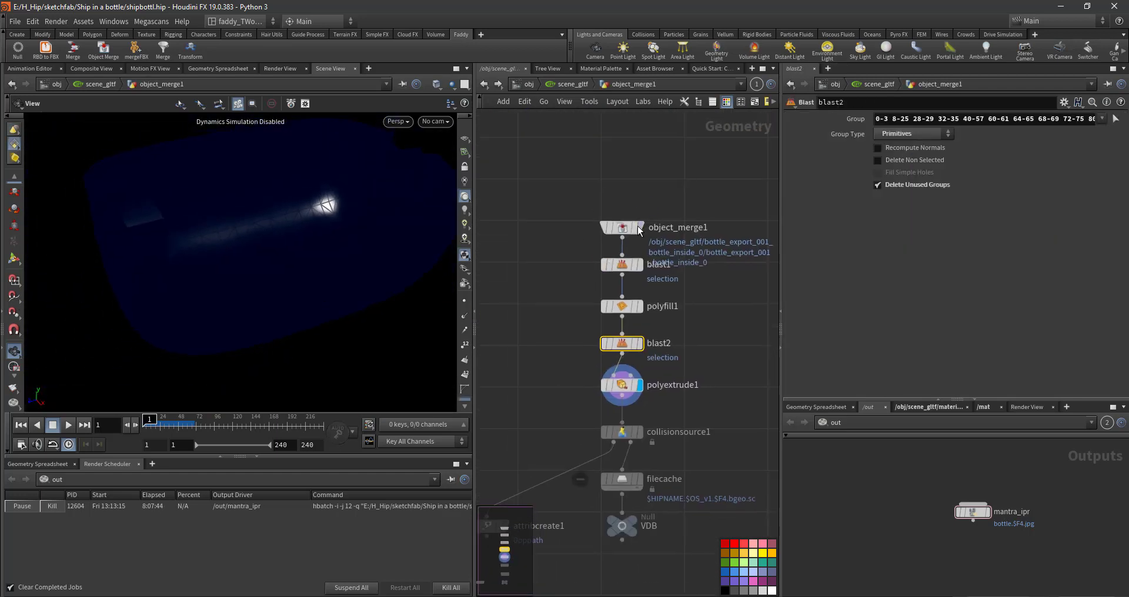
pyautogui.moveTo(365, 265); pyautogui.dragTo(338, 263)
pyautogui.moveTo(289, 303); pyautogui.dragTo(282, 290)
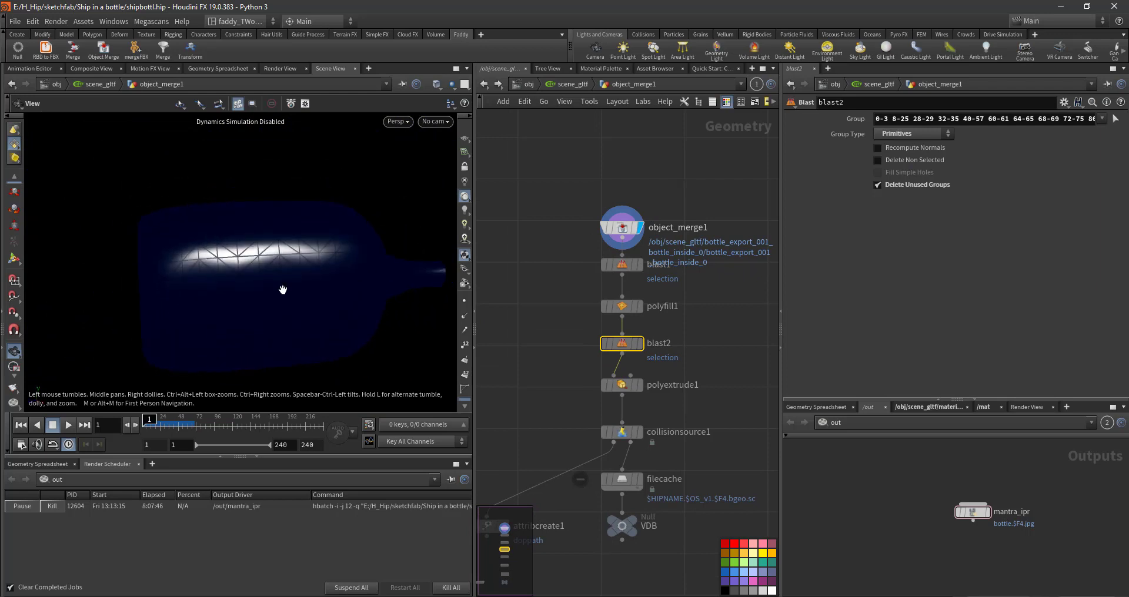
pyautogui.click(464, 256)
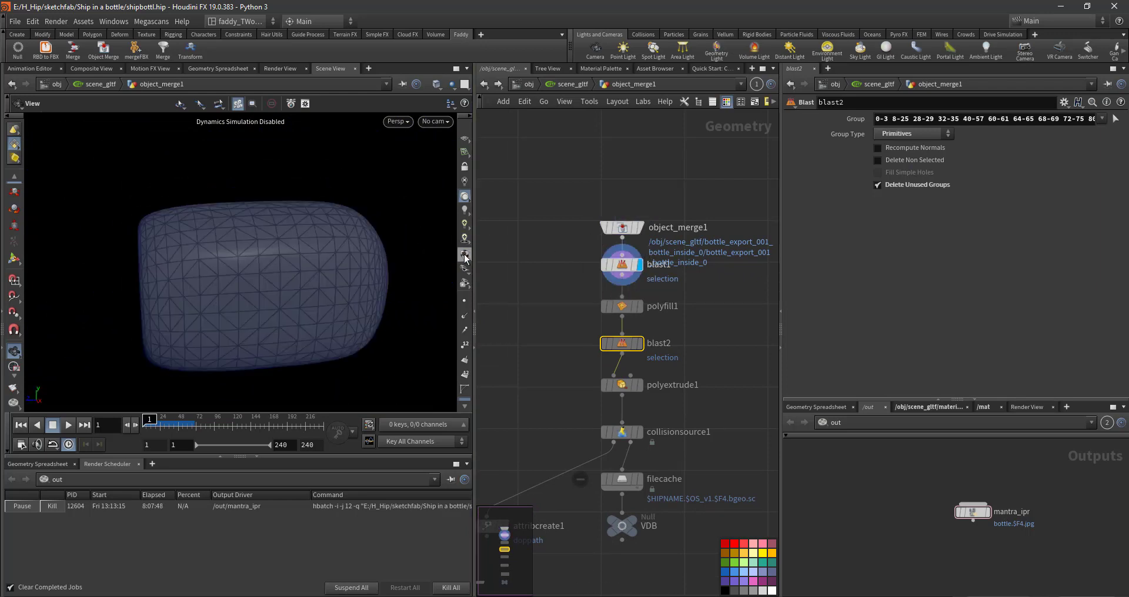
# Step: Display blast2's open bottle shell, then polyextrude1's thickened shell, inspecting each
pyautogui.click(635, 344)
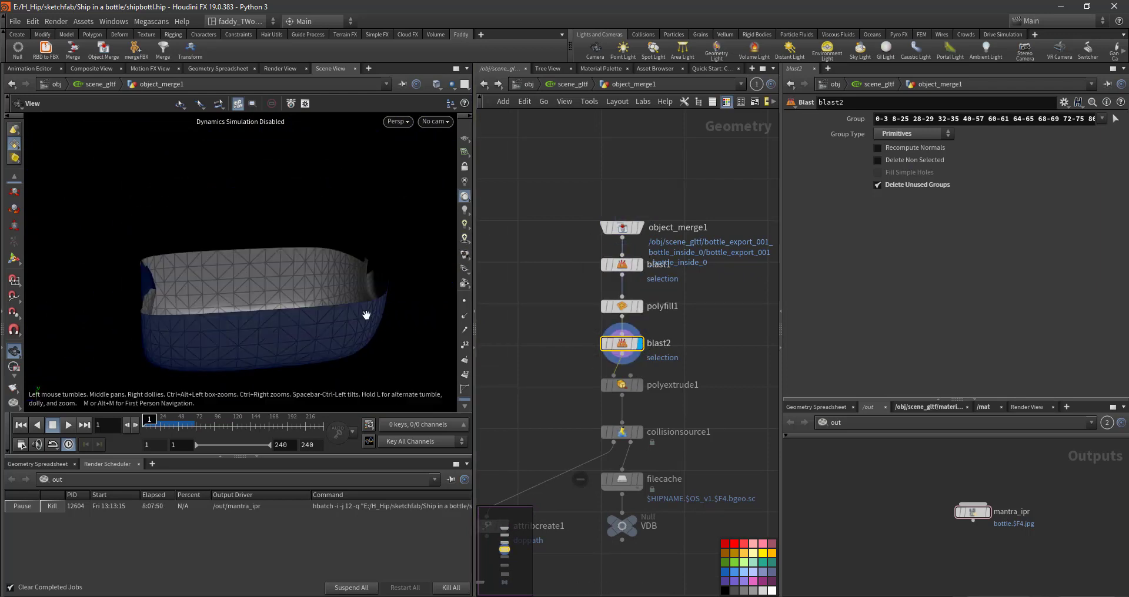
pyautogui.moveTo(365, 315)
pyautogui.mouseDown()
pyautogui.moveTo(270, 330)
pyautogui.moveTo(232, 308)
pyautogui.mouseUp()
pyautogui.moveTo(231, 308)
pyautogui.mouseDown(button='right')
pyautogui.moveTo(337, 297)
pyautogui.moveTo(485, 375)
pyautogui.mouseUp(button='right')
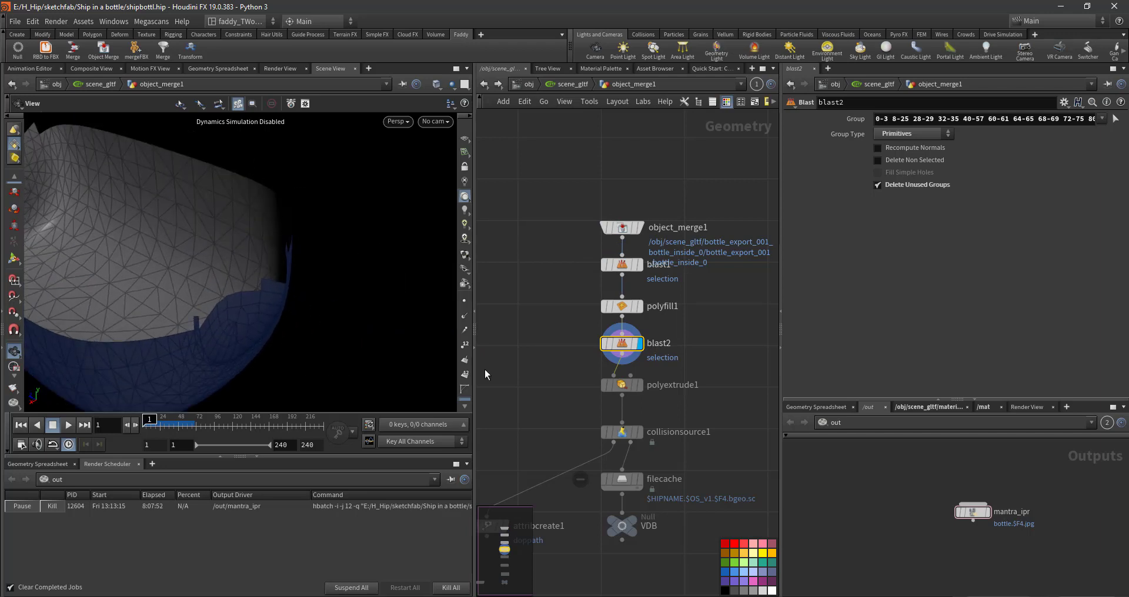
pyautogui.click(640, 385)
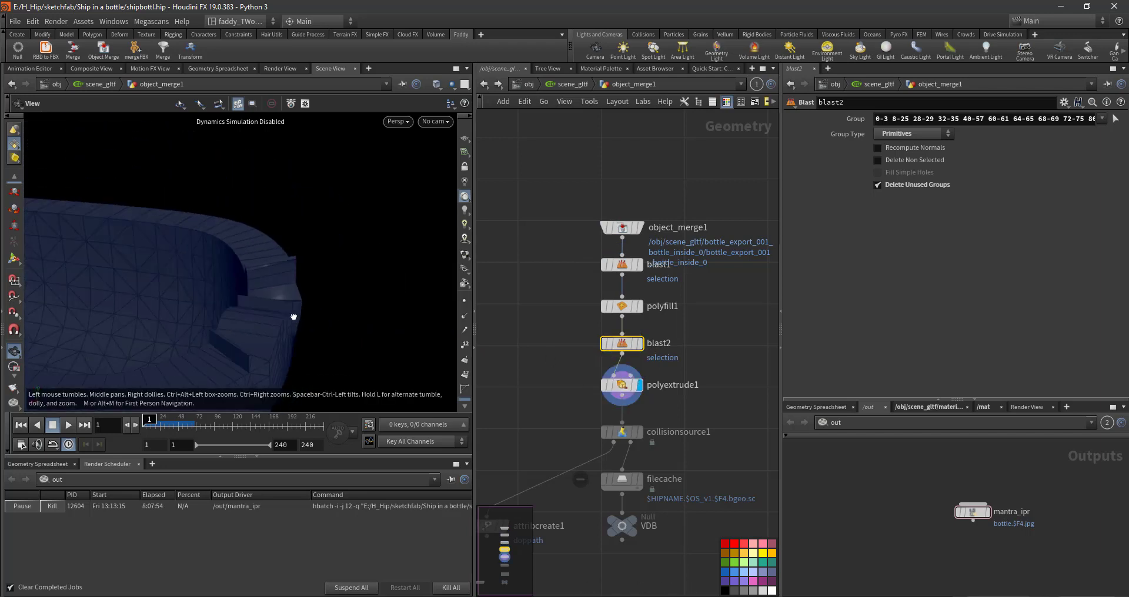
pyautogui.moveTo(298, 322); pyautogui.dragTo(267, 295)
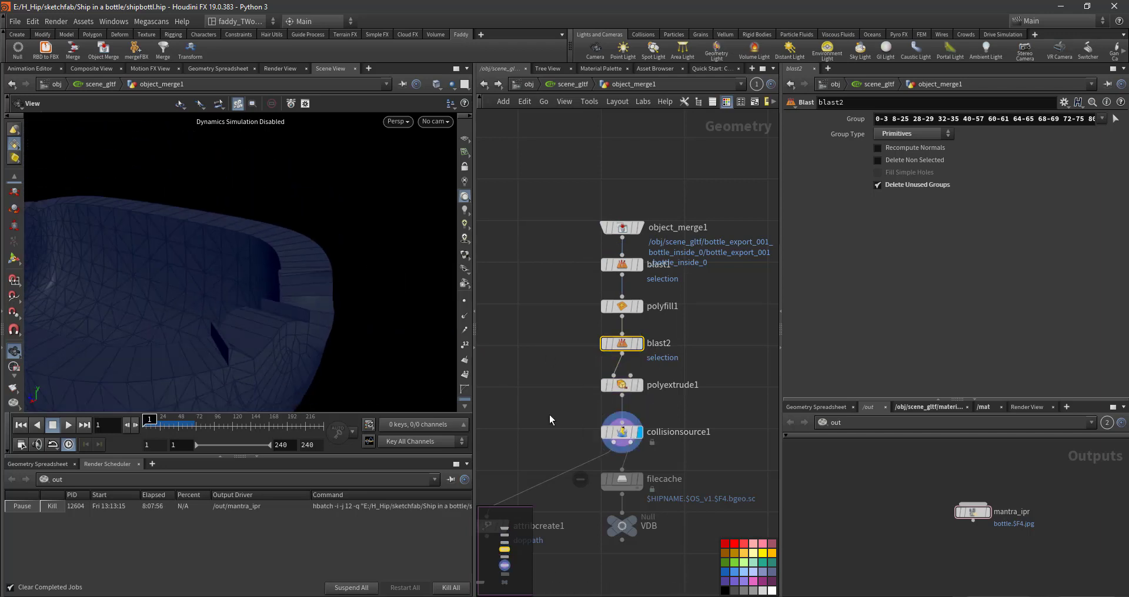
# Step: Review collisionsource1's Volume settings and the filecache parameters (frames 1–240, 2 substeps)
pyautogui.click(621, 432)
pyautogui.click(840, 135)
pyautogui.moveTo(724, 437); pyautogui.dragTo(671, 368, button='middle')
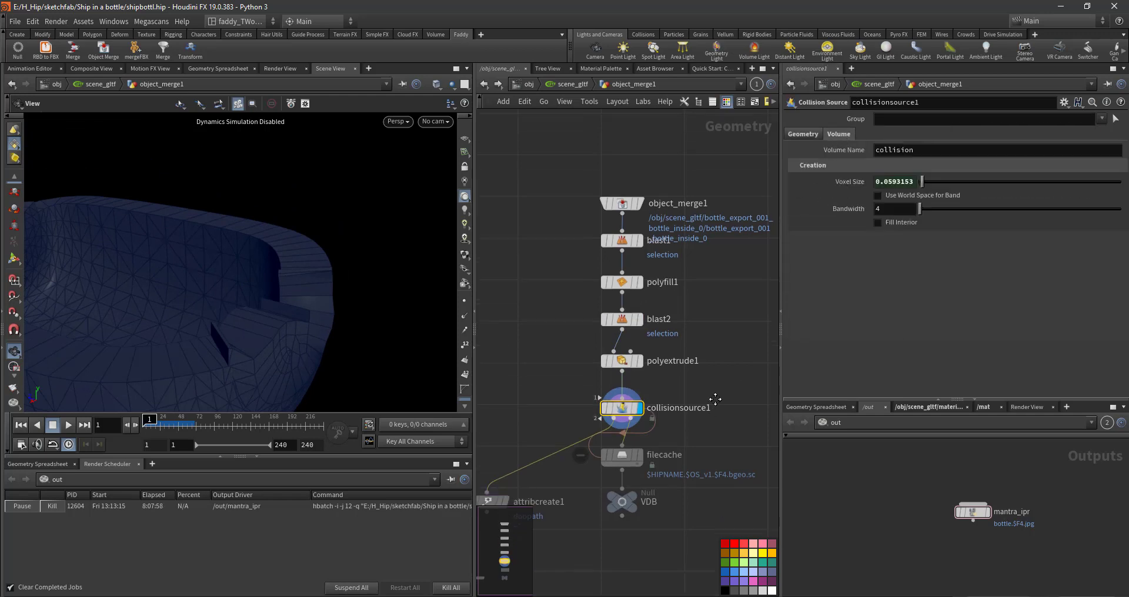
pyautogui.click(647, 375)
pyautogui.moveTo(622, 502)
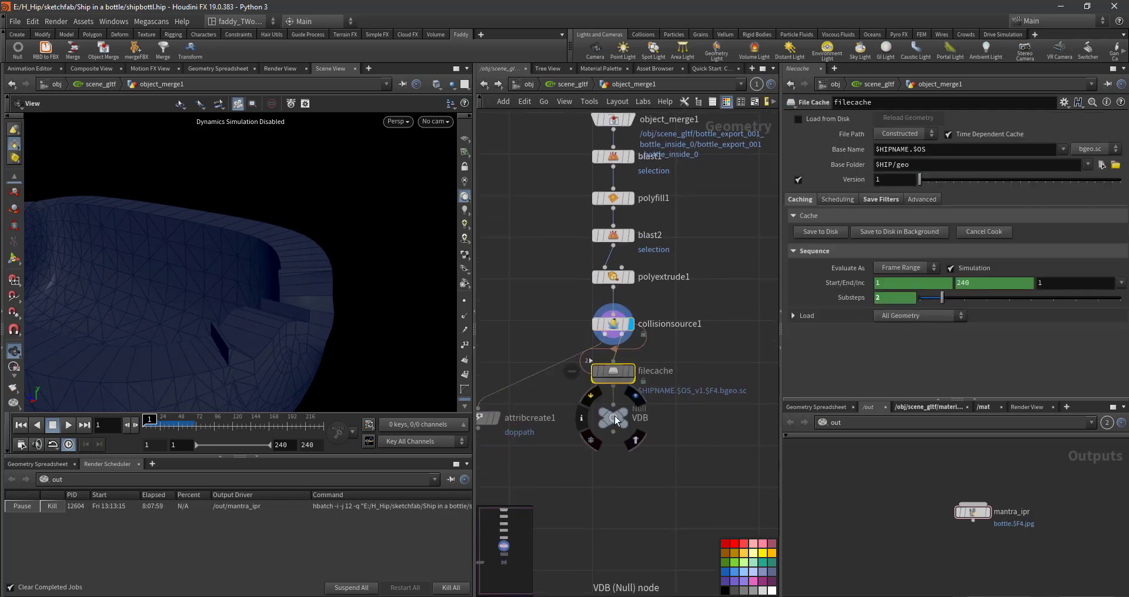
# Step: Display the voxelized VDB collision bottle, then the attribcreate1 bottle mesh
pyautogui.click(636, 395)
pyautogui.moveTo(416, 405)
pyautogui.mouseDown()
pyautogui.moveTo(374, 335)
pyautogui.moveTo(321, 335)
pyautogui.mouseUp()
pyautogui.scroll(5, 329, 388)
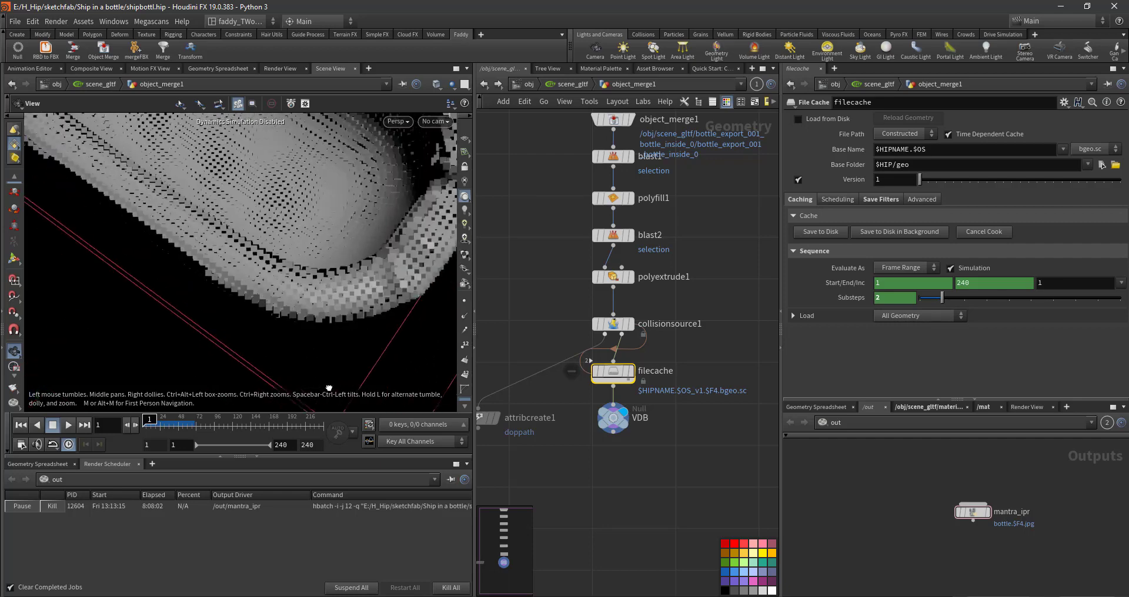
pyautogui.scroll(-5, 329, 388)
pyautogui.moveTo(497, 402); pyautogui.dragTo(582, 381, button='middle')
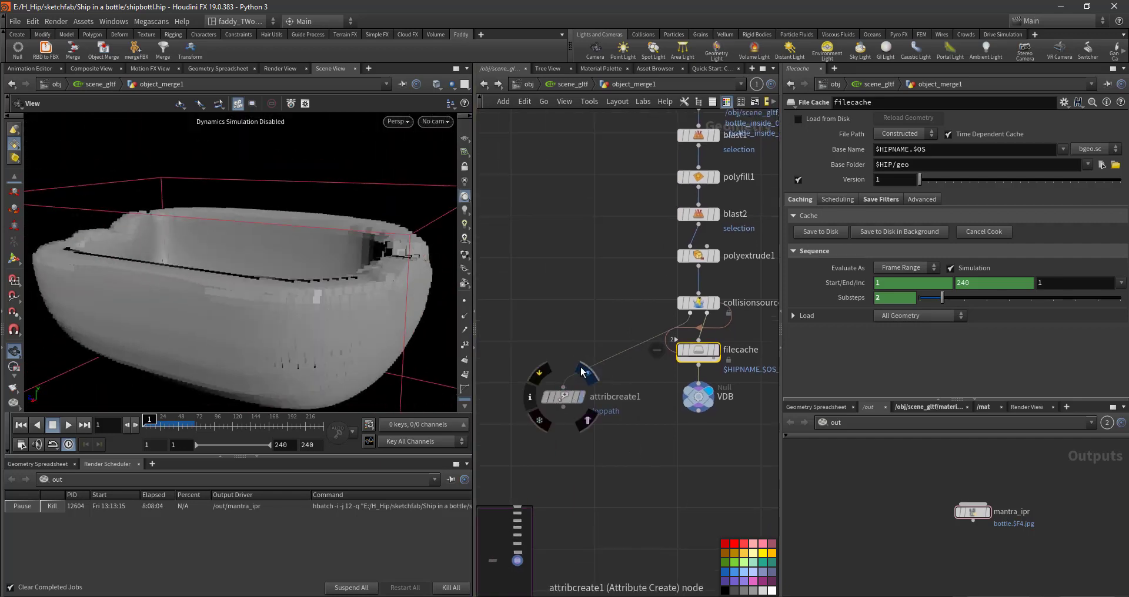
pyautogui.click(583, 371)
pyautogui.scroll(3, 587, 247)
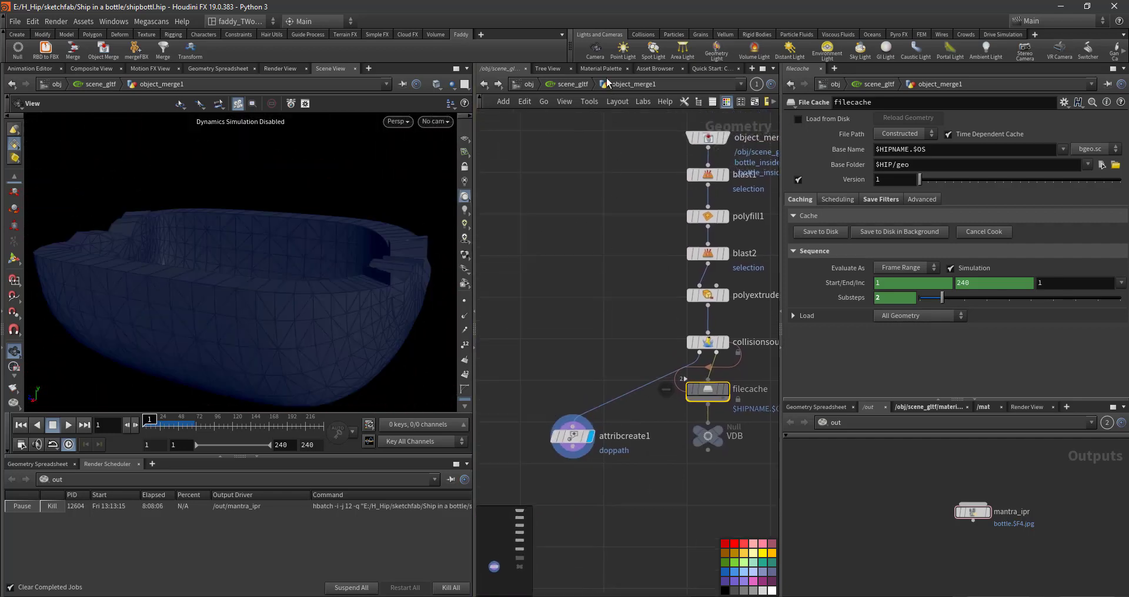
pyautogui.scroll(-2, 511, 185)
pyautogui.scroll(-3, 556, 128)
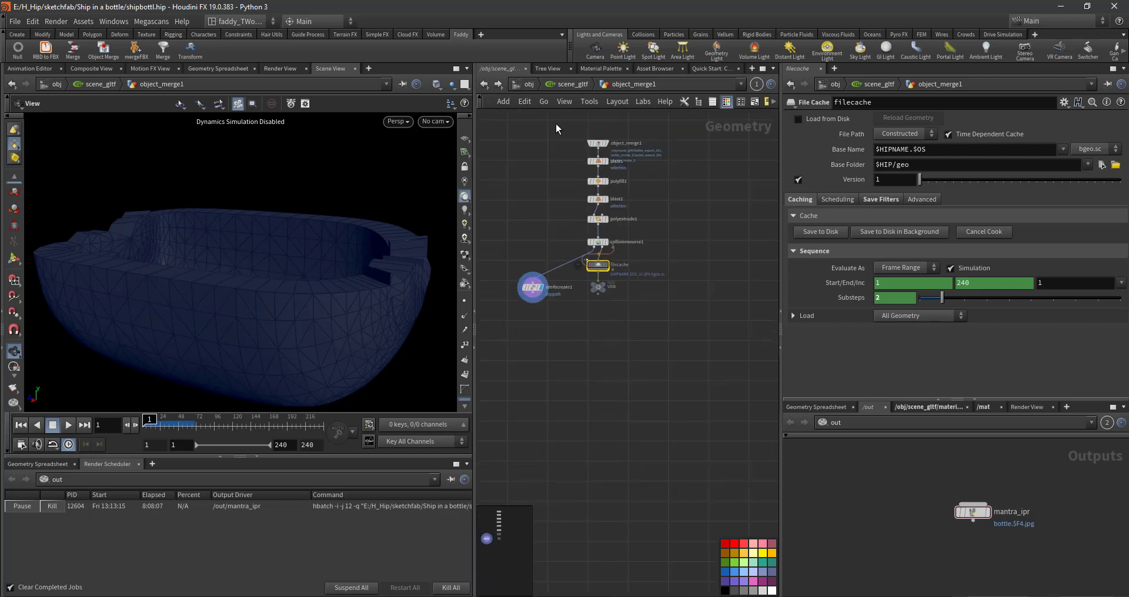
# Step: Enter merge1 and display the object_merge2 sea-floor geometry
pyautogui.click(555, 87)
pyautogui.doubleClick(664, 276)
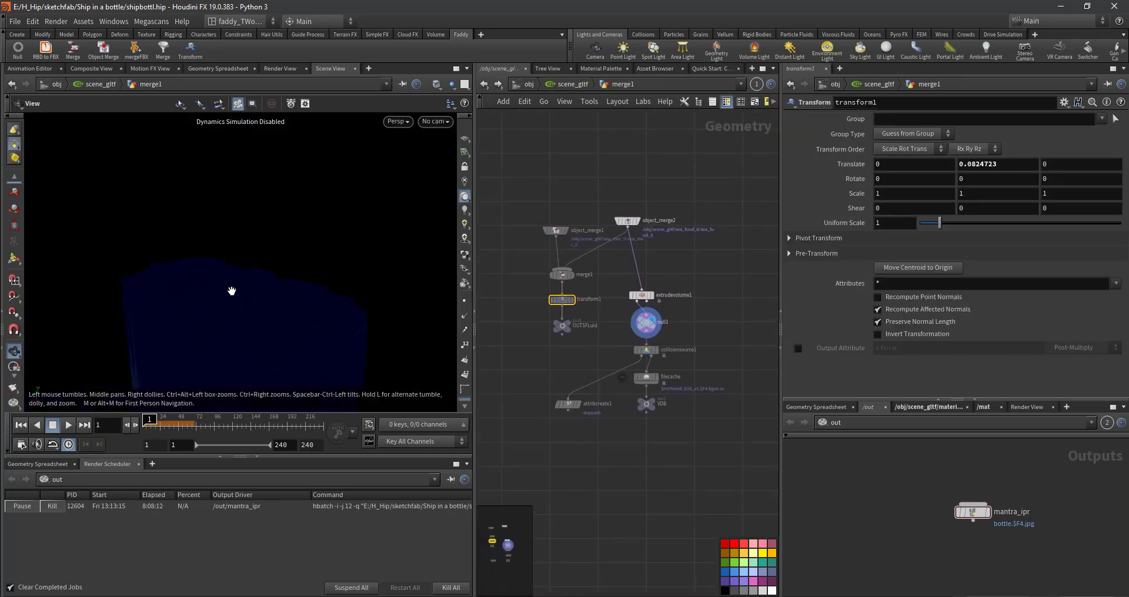
pyautogui.scroll(3, 601, 225)
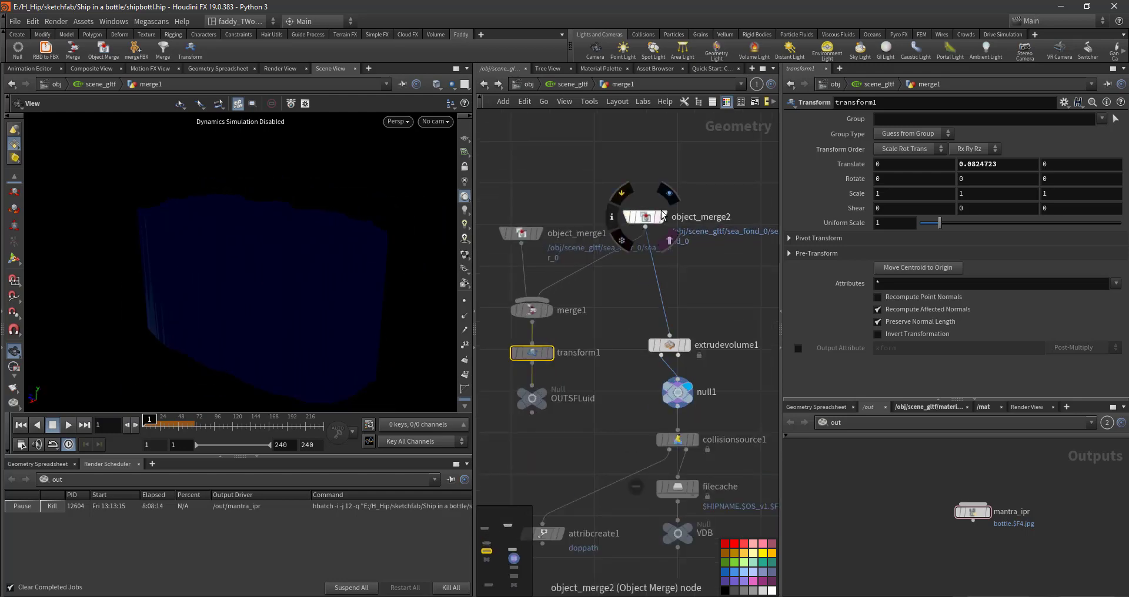
pyautogui.click(661, 217)
pyautogui.moveTo(264, 265); pyautogui.dragTo(295, 246)
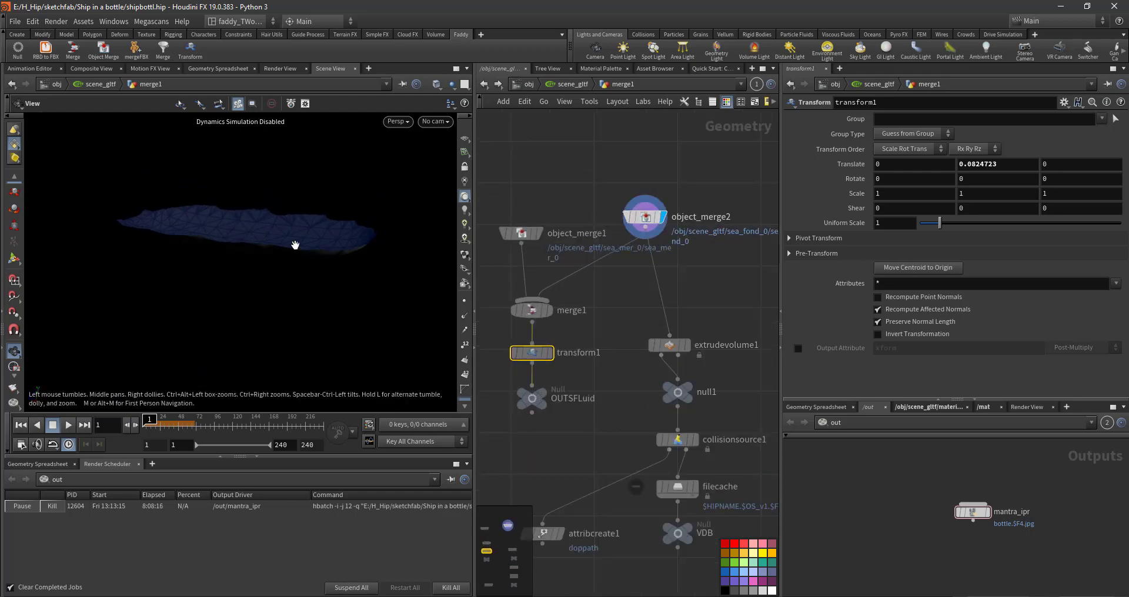
# Step: Set the display flag on transform1, then collisionsource1, and go back up to scene_gltf
pyautogui.click(567, 84)
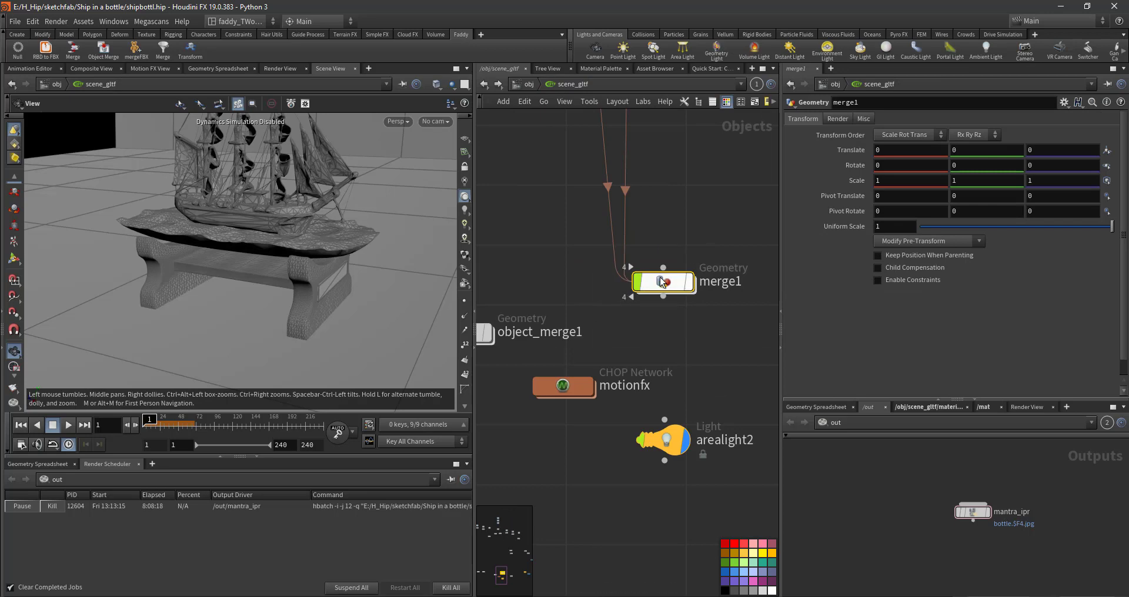
pyautogui.doubleClick(662, 282)
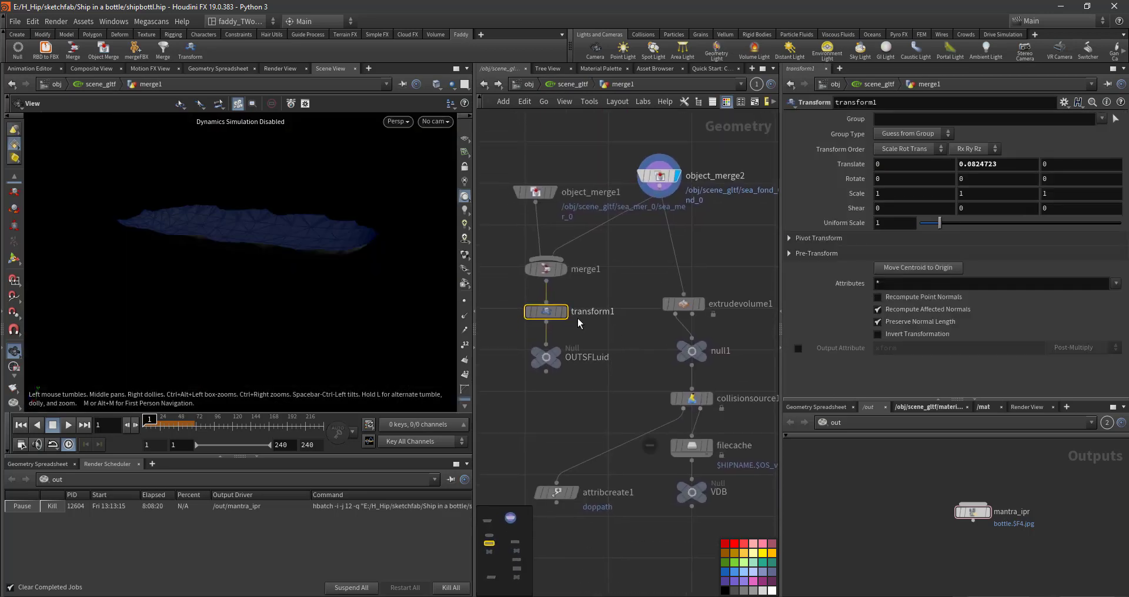
pyautogui.click(550, 313)
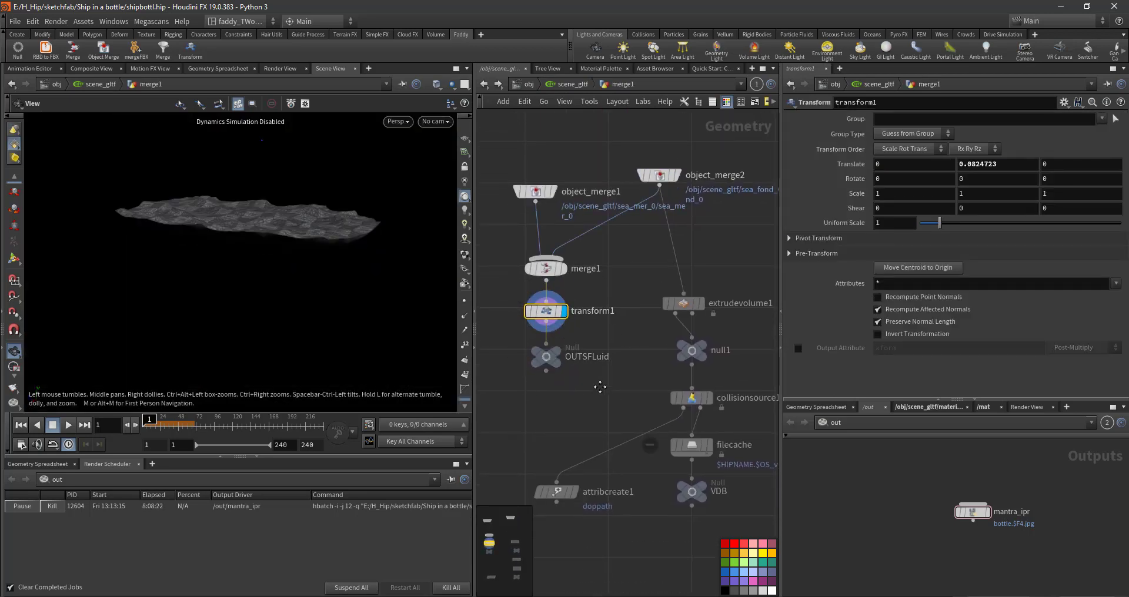
pyautogui.moveTo(686, 405); pyautogui.dragTo(615, 336, button='middle')
pyautogui.click(645, 313)
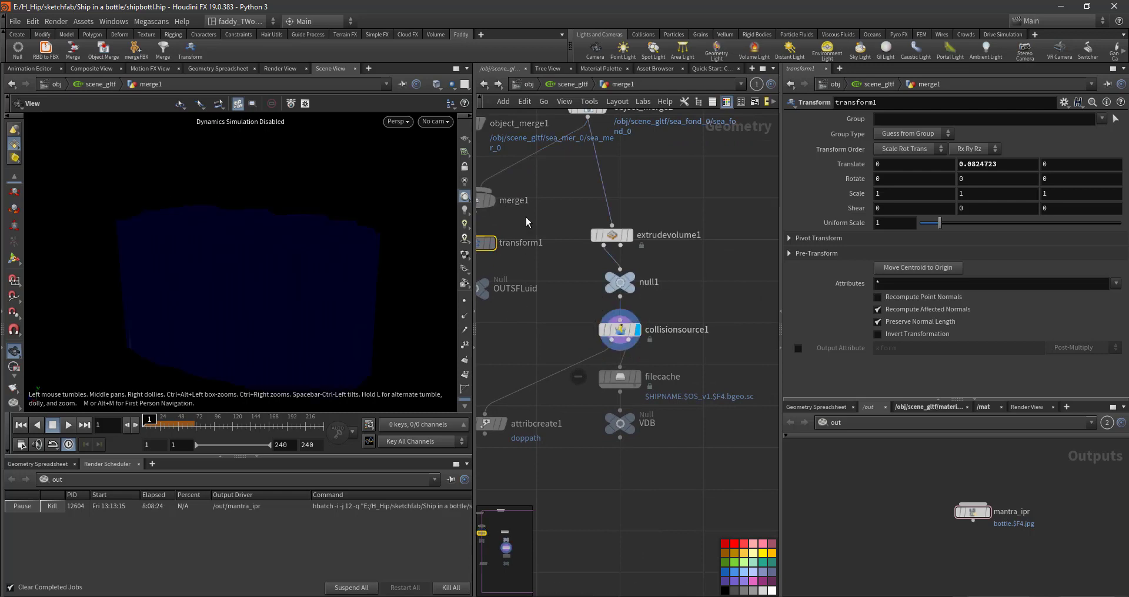
pyautogui.click(547, 90)
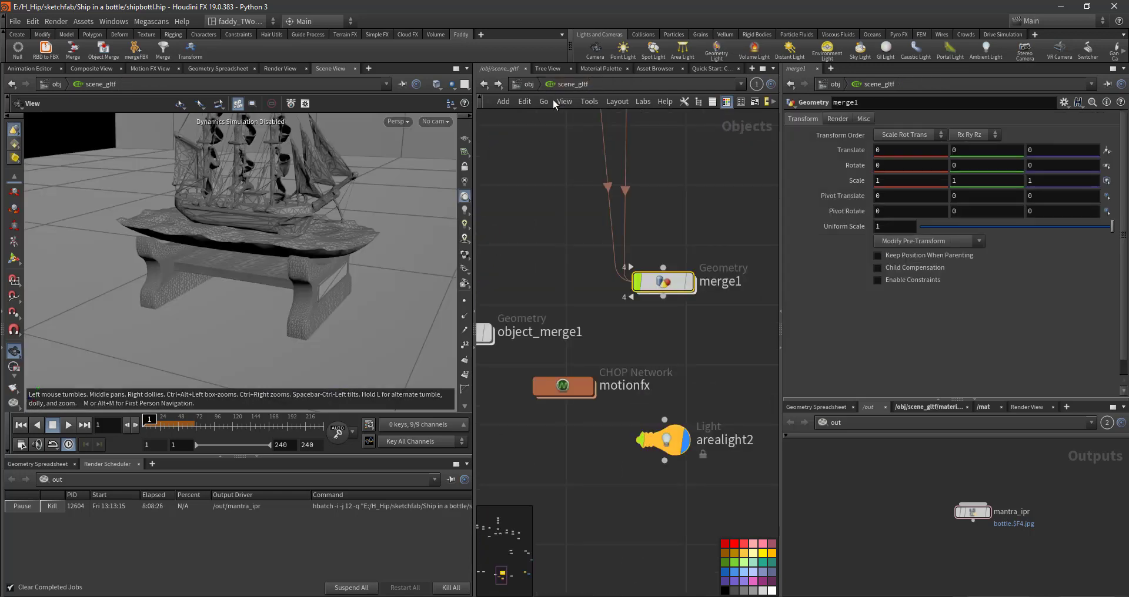
# Step: Alt-drag object_merge1 to create the duplicate object_merge2
pyautogui.scroll(-3, 682, 318)
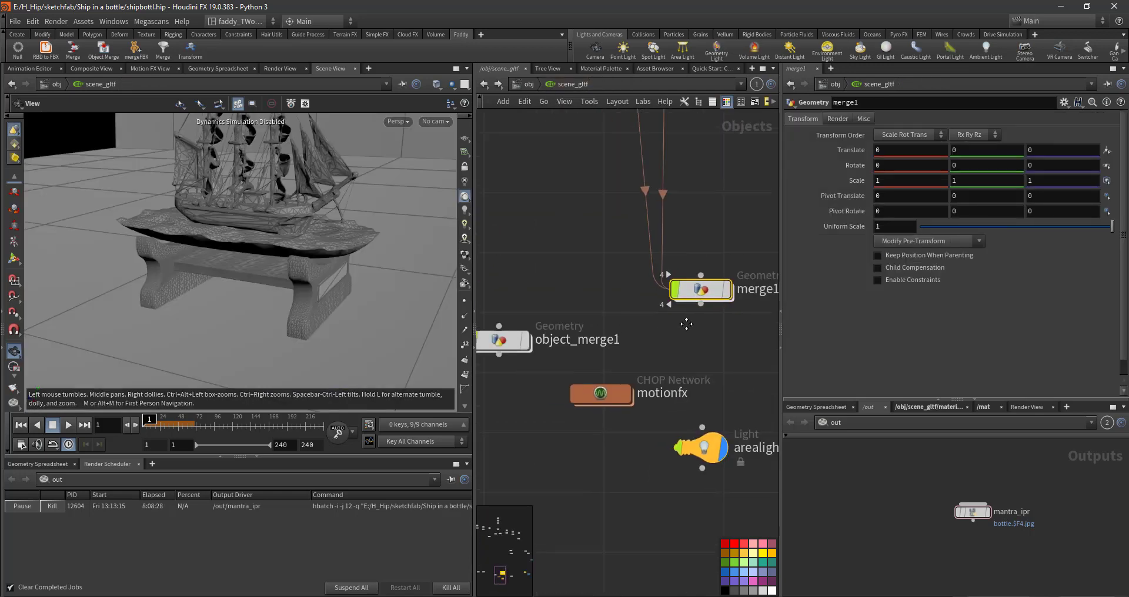
pyautogui.moveTo(650, 340); pyautogui.dragTo(622, 331, button='middle')
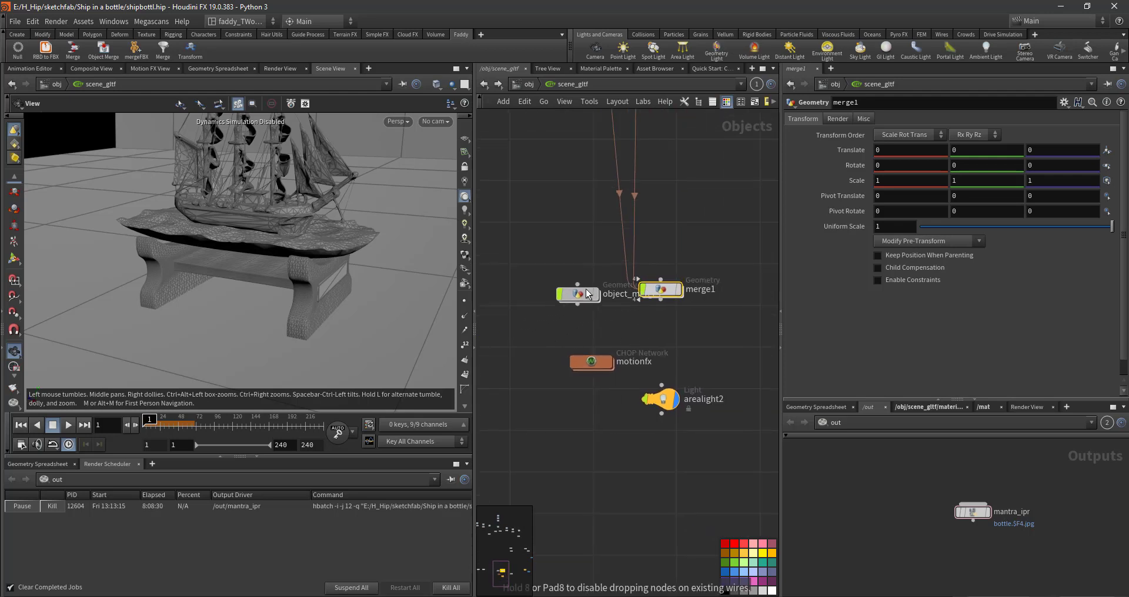
pyautogui.keyDown('alt'); pyautogui.moveTo(587, 294); pyautogui.dragTo(752, 323); pyautogui.keyUp('alt')
pyautogui.scroll(-3, 633, 347)
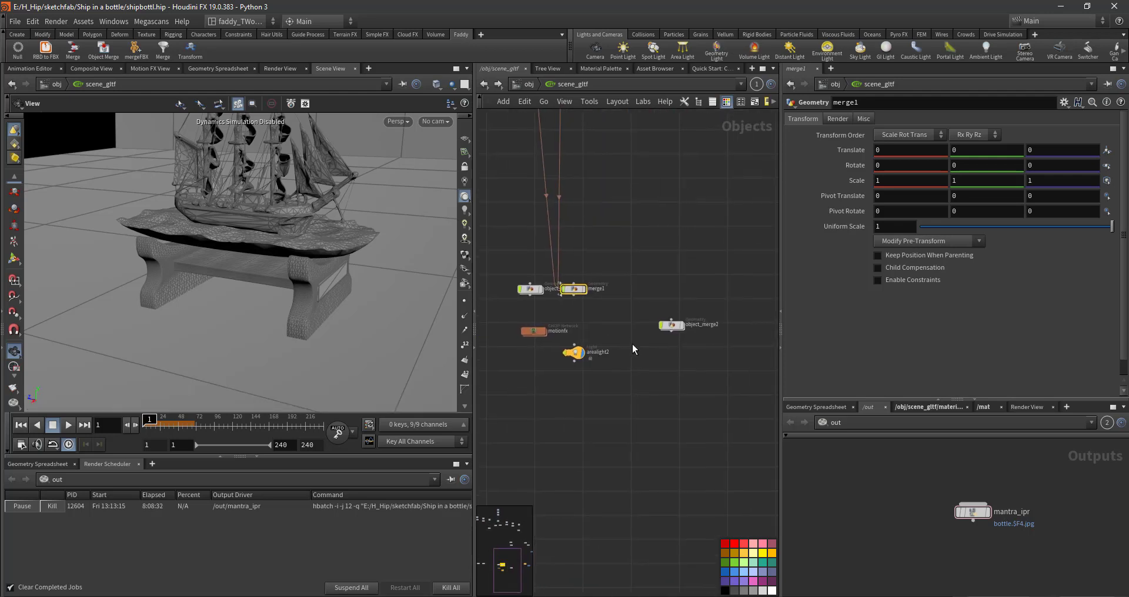
pyautogui.scroll(-3, 665, 340)
pyautogui.moveTo(677, 323)
pyautogui.mouseDown(button='middle')
pyautogui.moveTo(576, 382)
pyautogui.moveTo(620, 350)
pyautogui.mouseUp(button='middle')
pyautogui.scroll(-2, 635, 411)
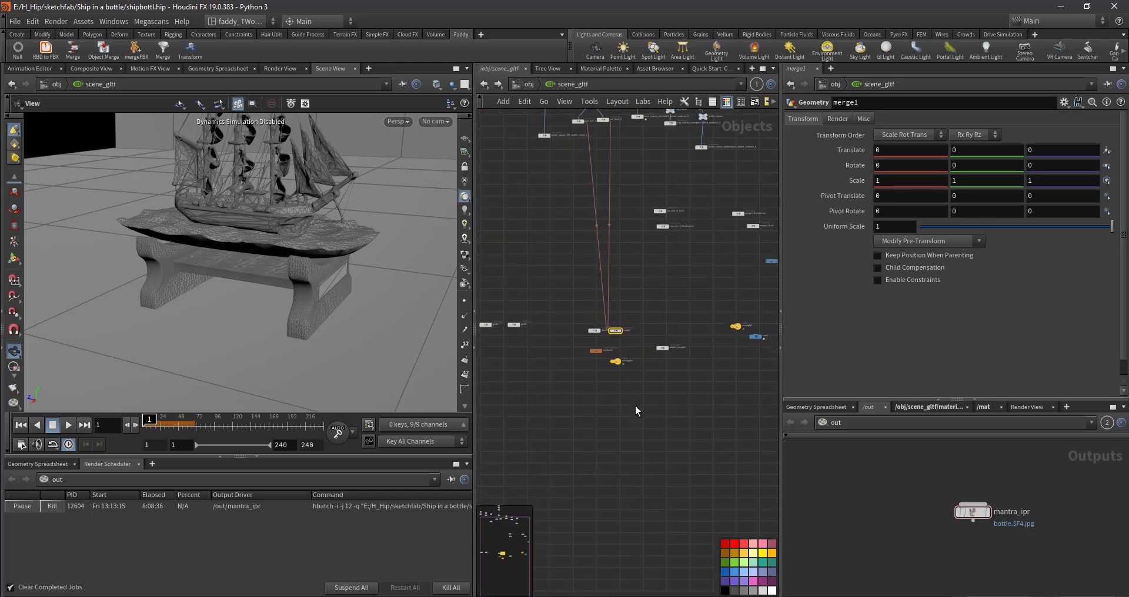
pyautogui.scroll(2, 635, 405)
pyautogui.scroll(2, 614, 267)
pyautogui.scroll(3, 584, 191)
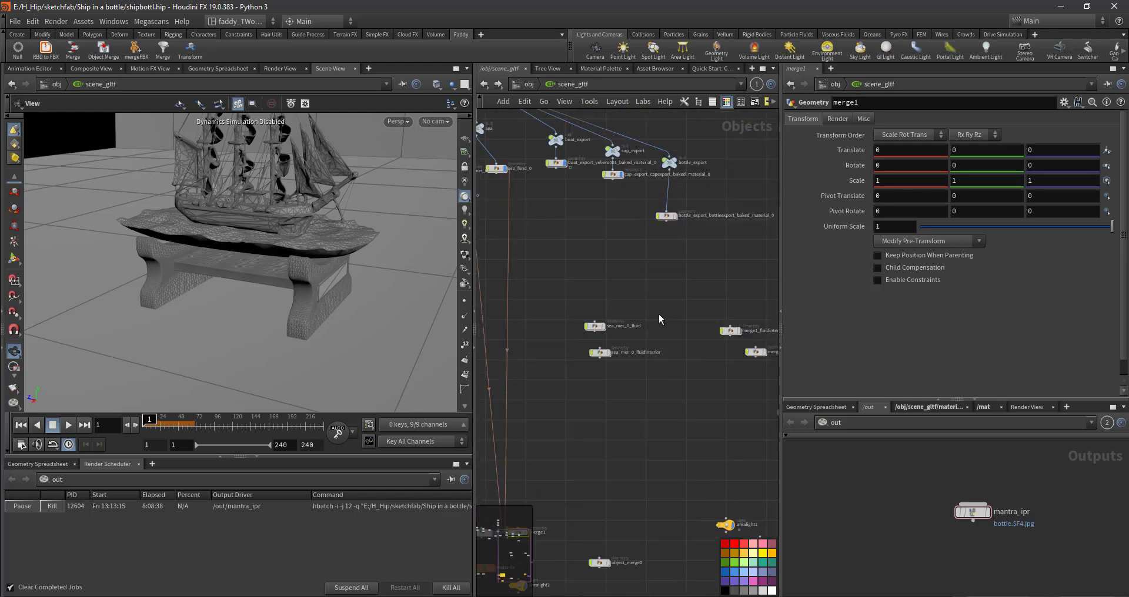
pyautogui.scroll(2, 659, 316)
# Step: At /obj, select AutoDopNetwork and enter it to view its static objects, solver and gravity
pyautogui.click(528, 85)
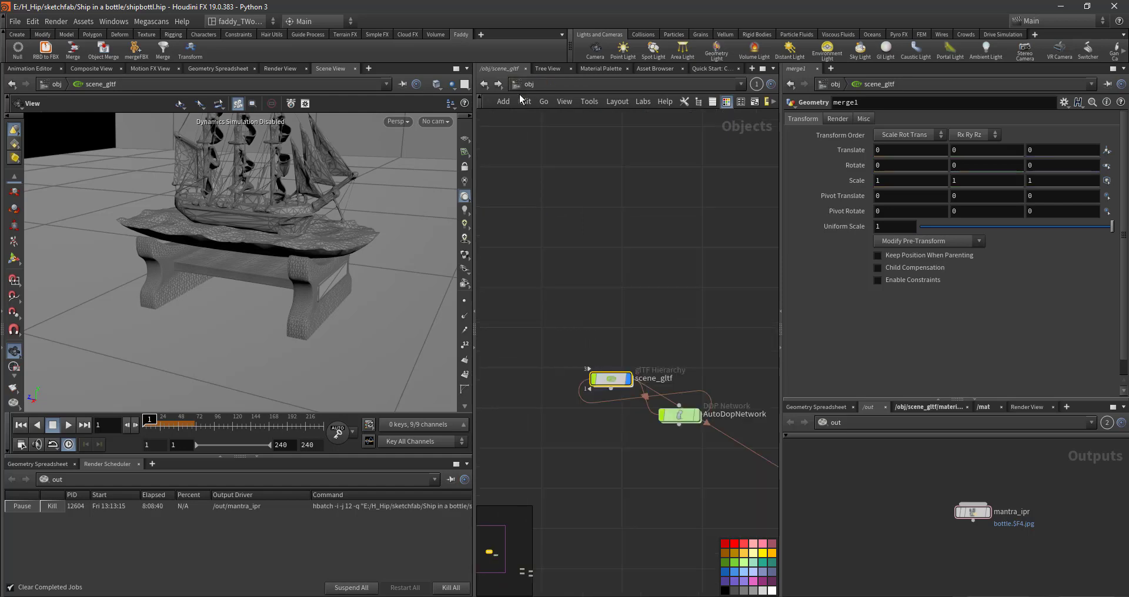
pyautogui.click(571, 345)
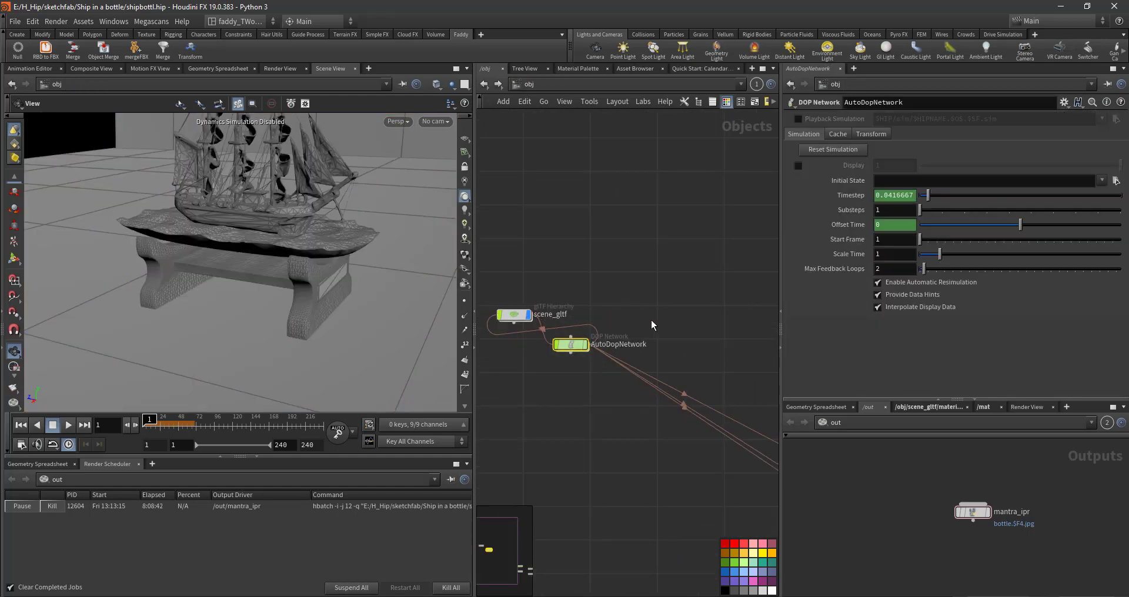
pyautogui.scroll(5, 592, 361)
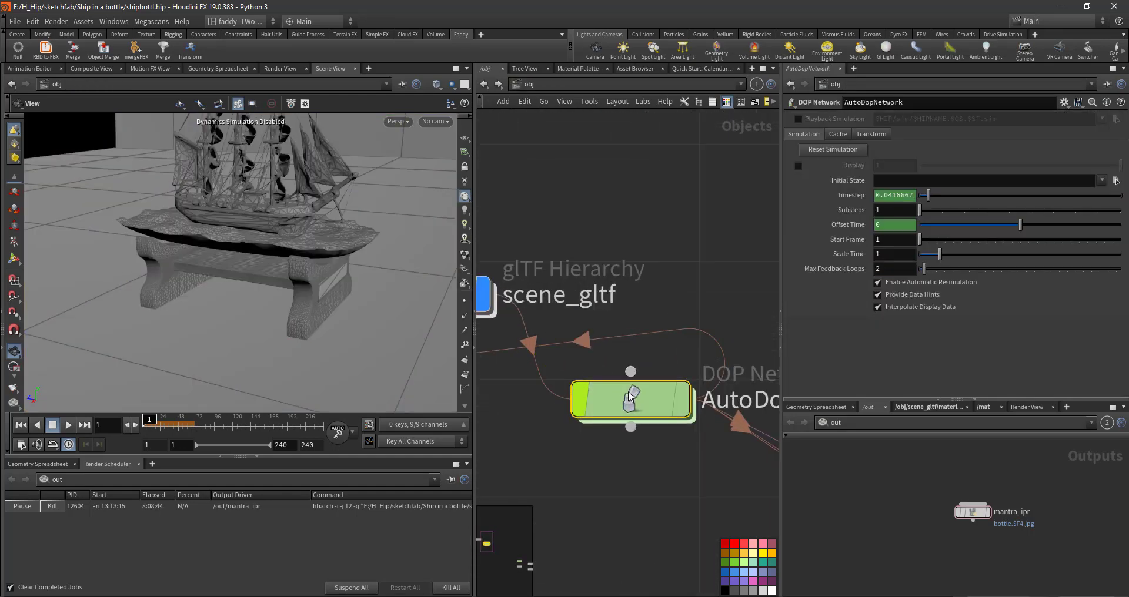
pyautogui.doubleClick(606, 397)
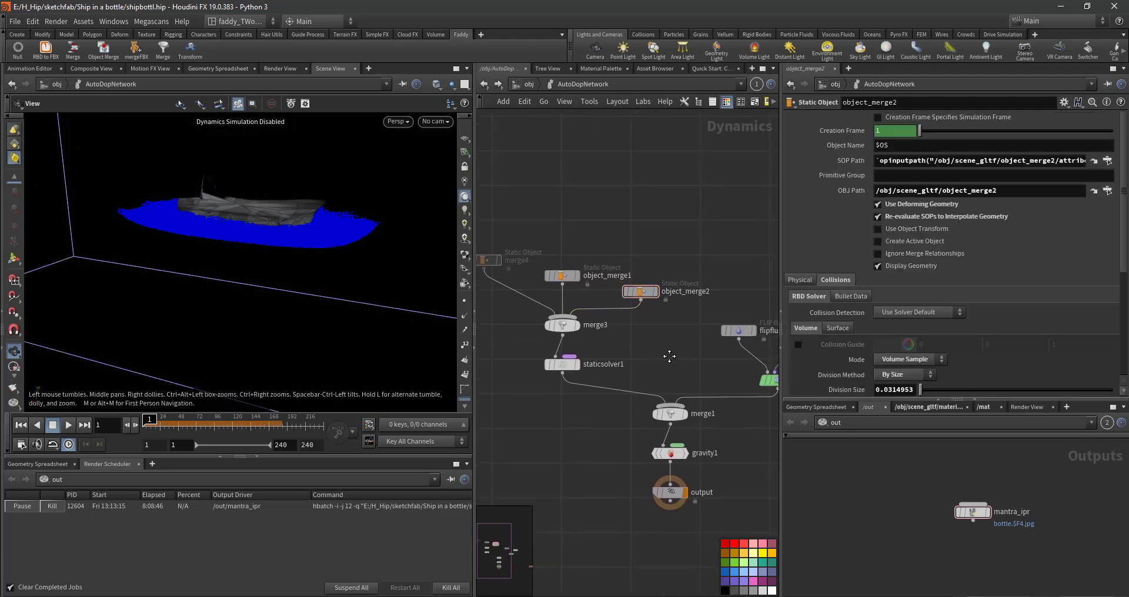
# Step: Make the object_merge1 static object use its object transform, with Display Geometry off
pyautogui.moveTo(564, 291); pyautogui.dragTo(595, 337, button='middle')
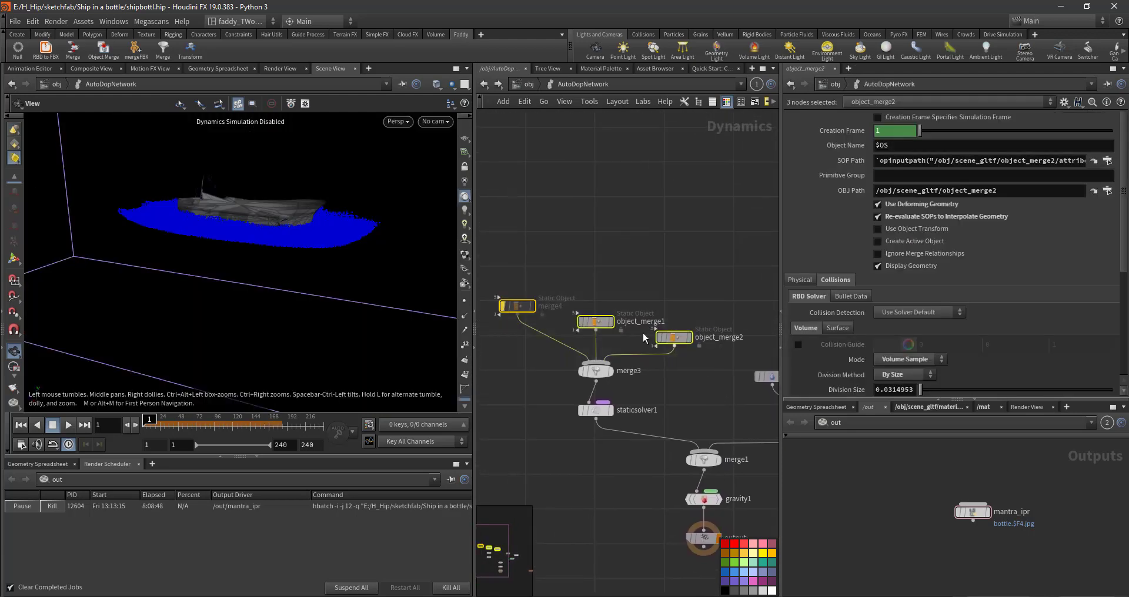
pyautogui.click(513, 306)
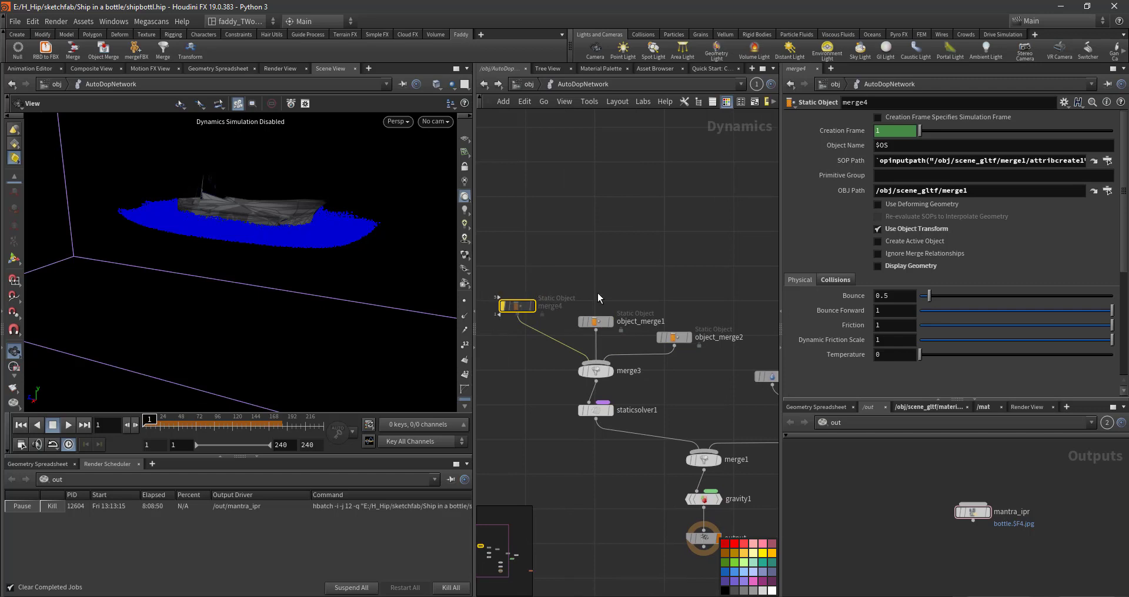
pyautogui.click(594, 323)
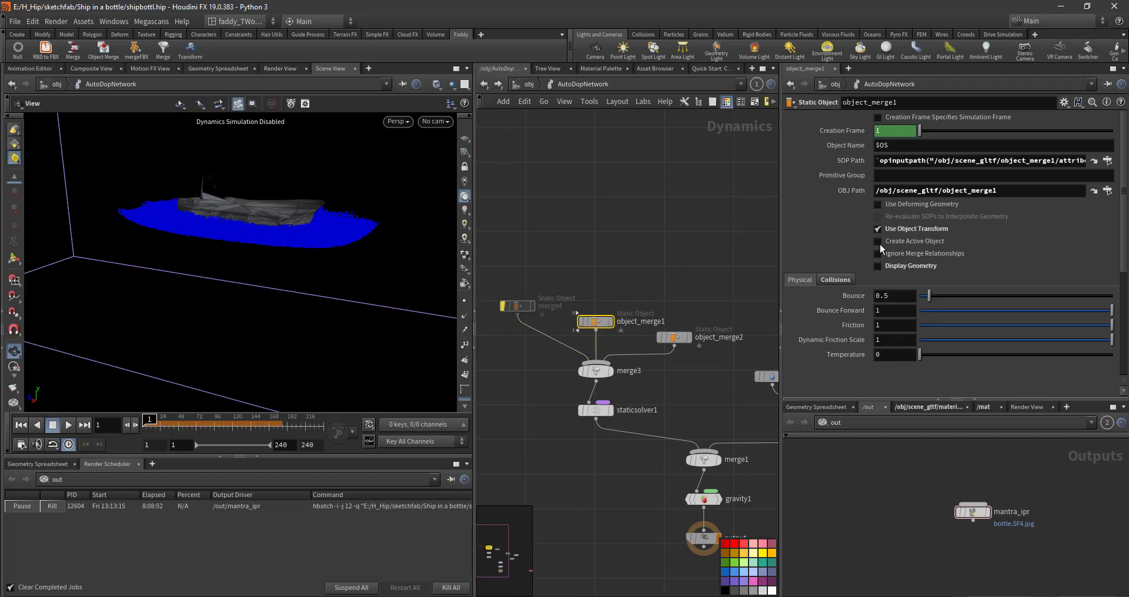
pyautogui.click(878, 229)
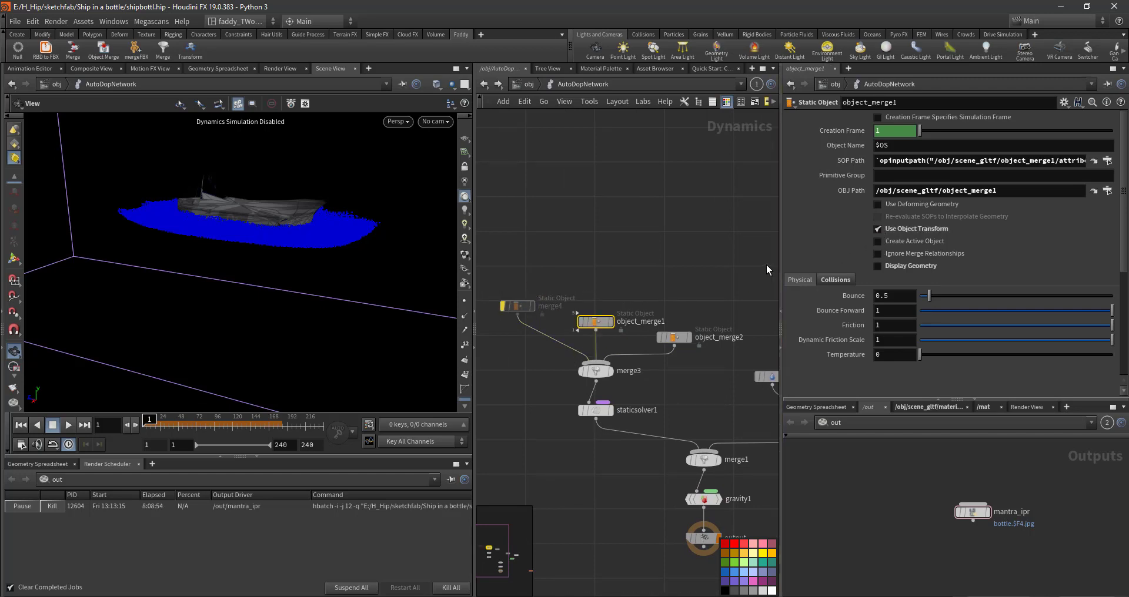
pyautogui.click(878, 266)
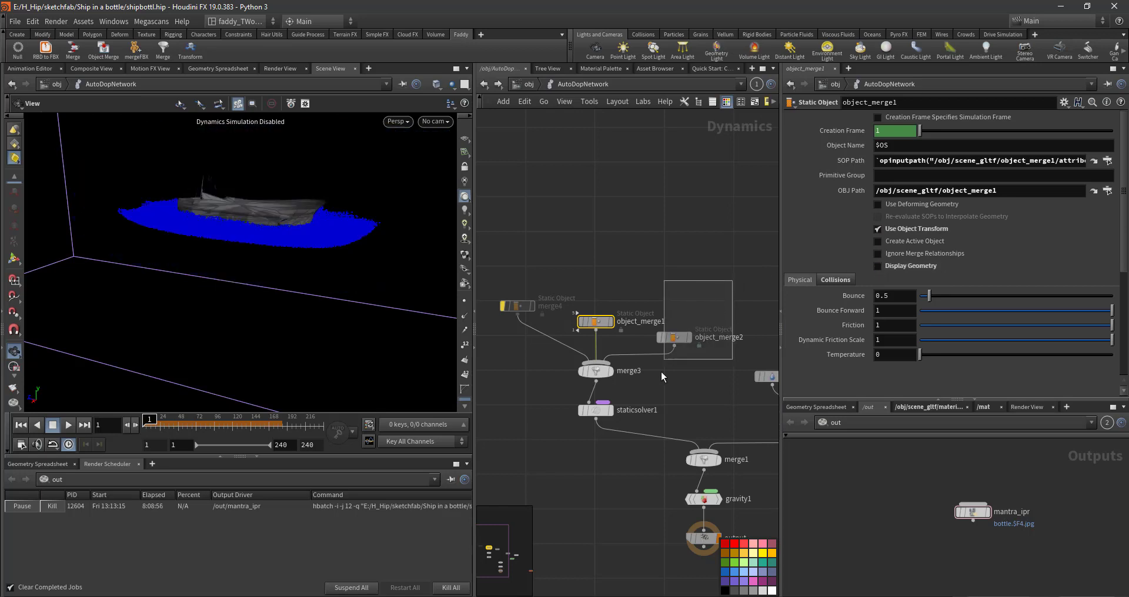
# Step: Review the object_merge2, staticsolver1 and flipfluidobject1 settings
pyautogui.moveTo(732, 281); pyautogui.dragTo(661, 373)
pyautogui.click(879, 267)
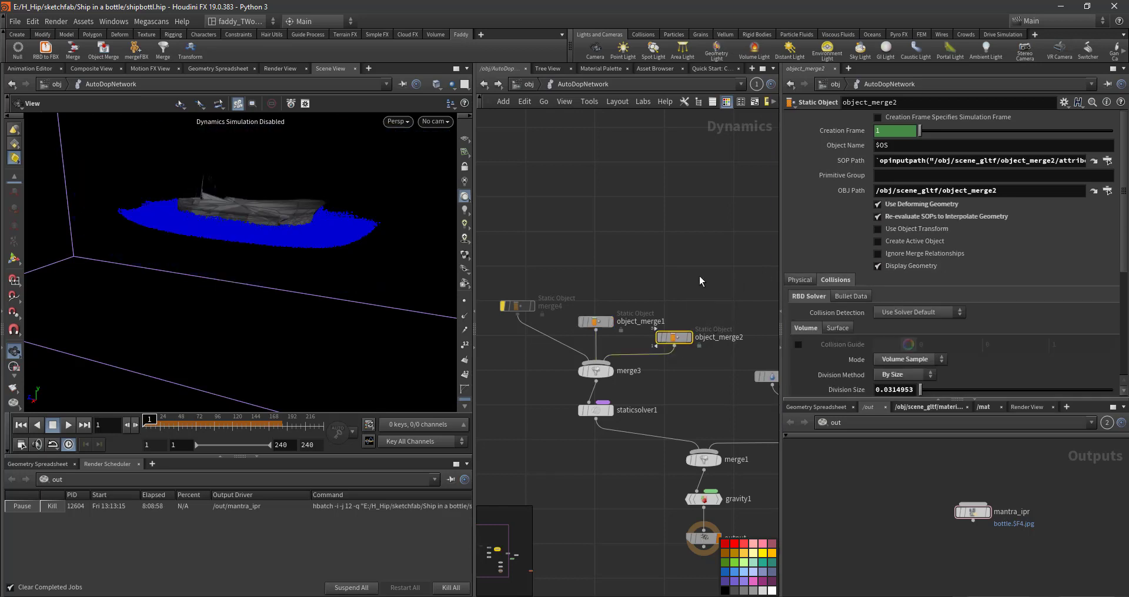
pyautogui.moveTo(704, 379)
pyautogui.mouseDown(button='middle')
pyautogui.moveTo(657, 323)
pyautogui.moveTo(605, 306)
pyautogui.moveTo(570, 314)
pyautogui.mouseUp(button='middle')
pyautogui.click(516, 297)
pyautogui.click(614, 278)
# Step: Inspect popwind1's wind settings (amplitude 0.35, turbulence 3) feeding flipsolver1
pyautogui.moveTo(709, 231); pyautogui.dragTo(680, 232, button='middle')
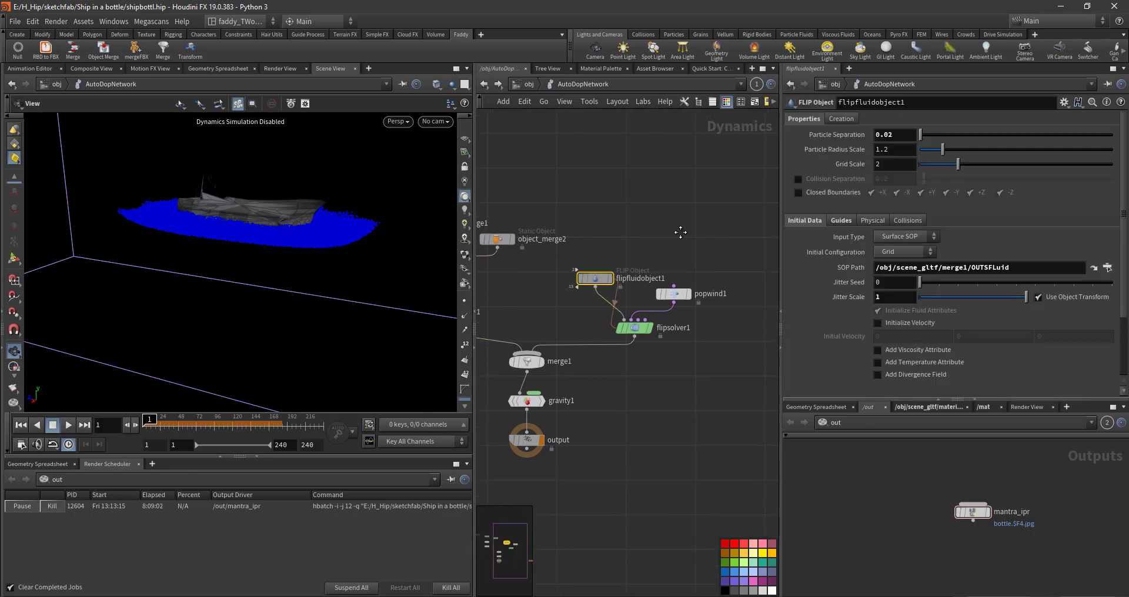
pyautogui.click(673, 294)
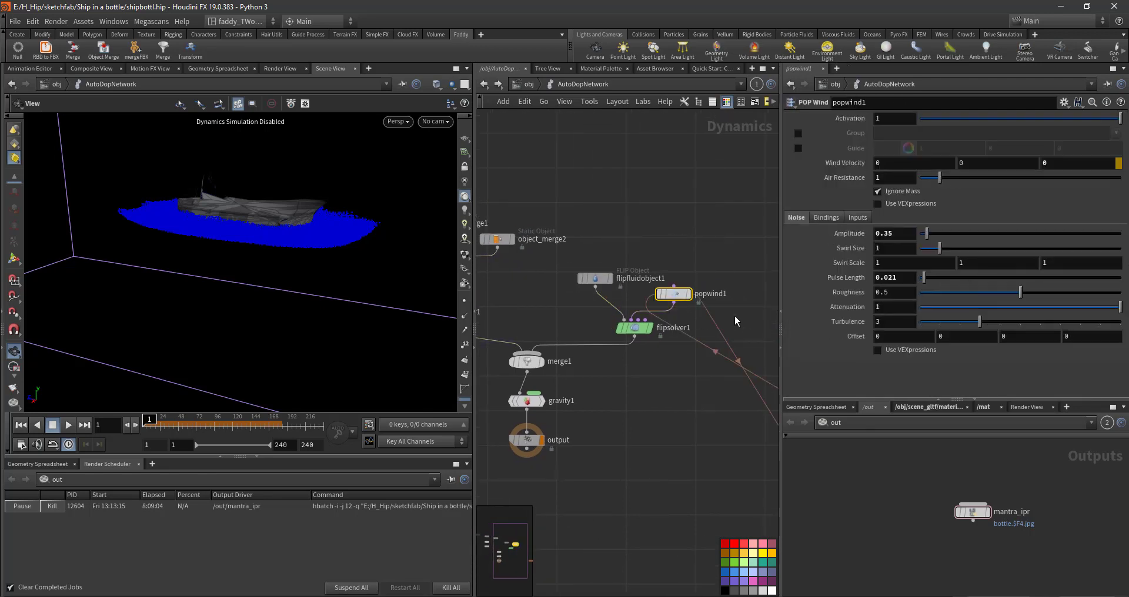
pyautogui.moveTo(735, 315); pyautogui.dragTo(703, 307, button='middle')
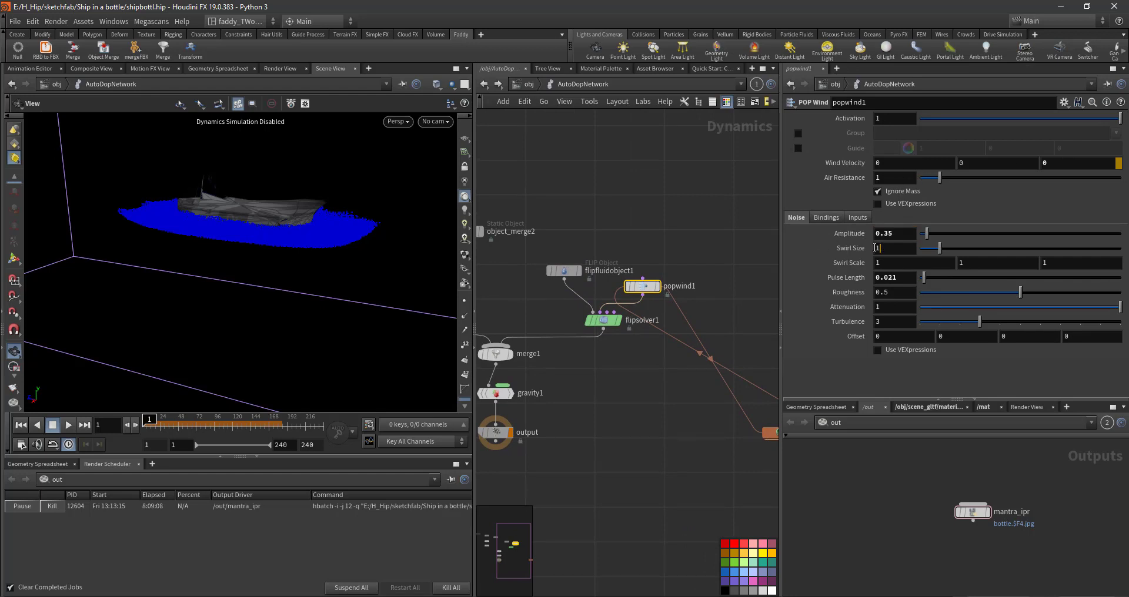
pyautogui.click(704, 273)
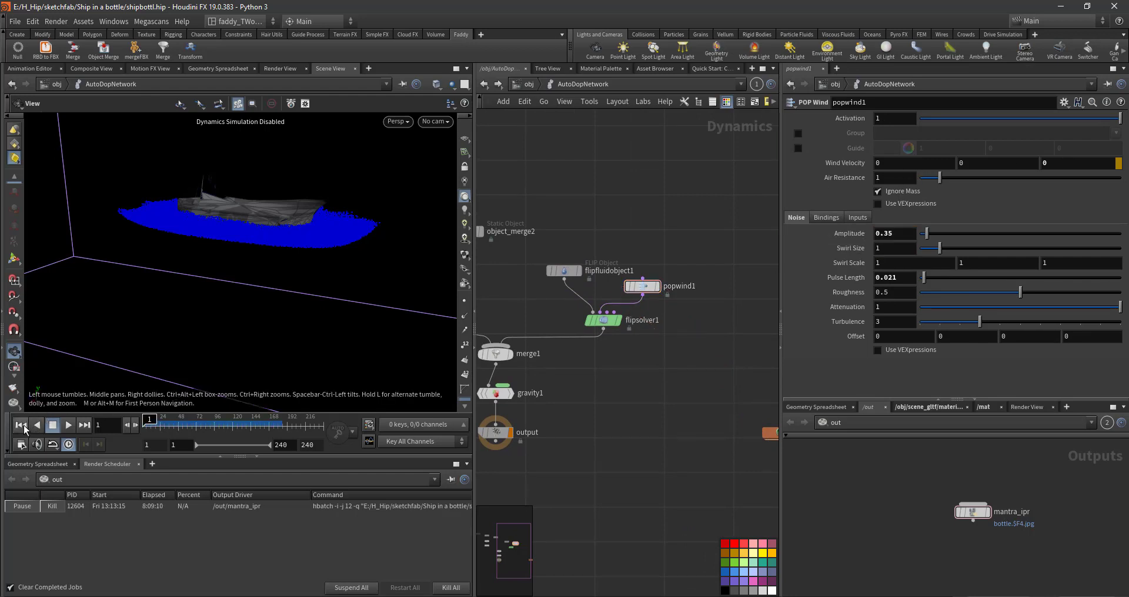
# Step: Play the FLIP sim, orbiting and dollying around the boat, then stop at frame 1
pyautogui.click(66, 425)
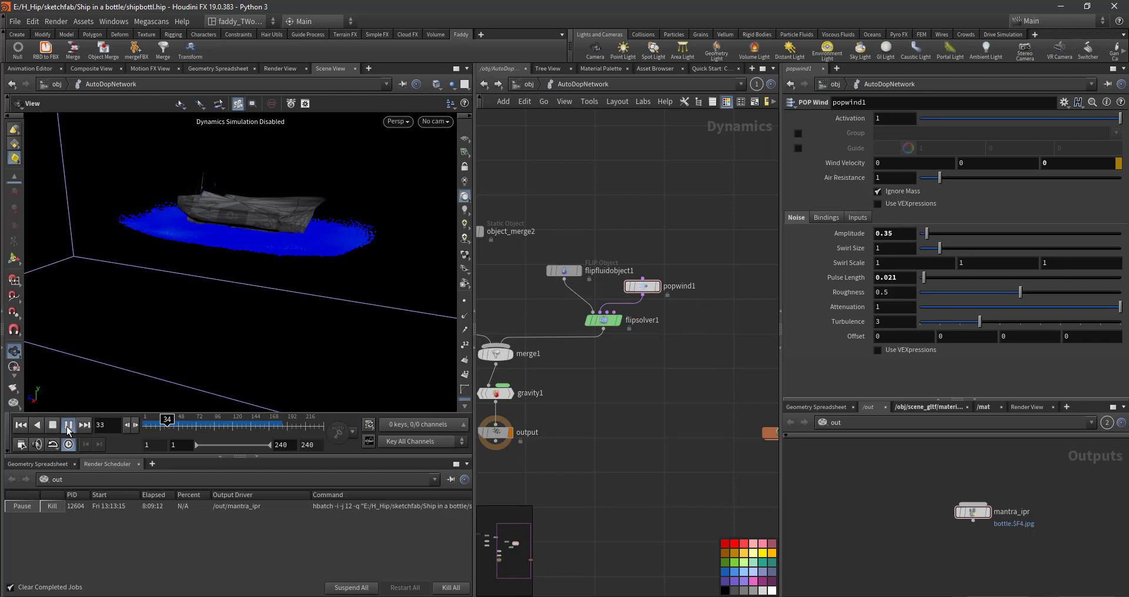
pyautogui.moveTo(184, 261); pyautogui.dragTo(300, 285, button='right')
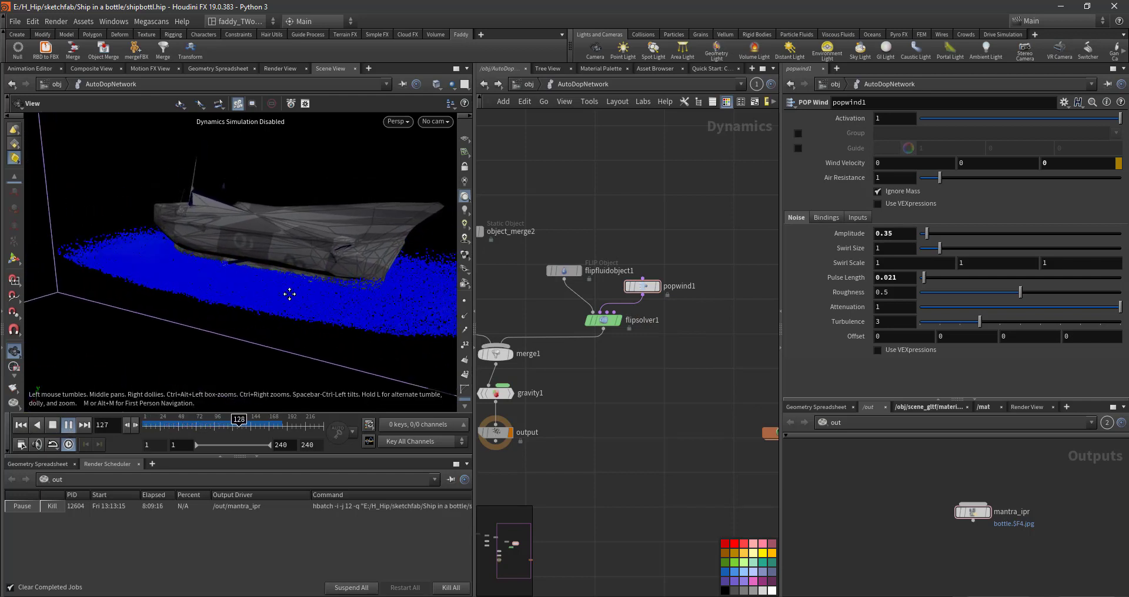
pyautogui.moveTo(300, 286); pyautogui.dragTo(222, 312, button='right')
pyautogui.moveTo(222, 312); pyautogui.dragTo(147, 304, button='middle')
pyautogui.moveTo(147, 305); pyautogui.dragTo(106, 274, button='right')
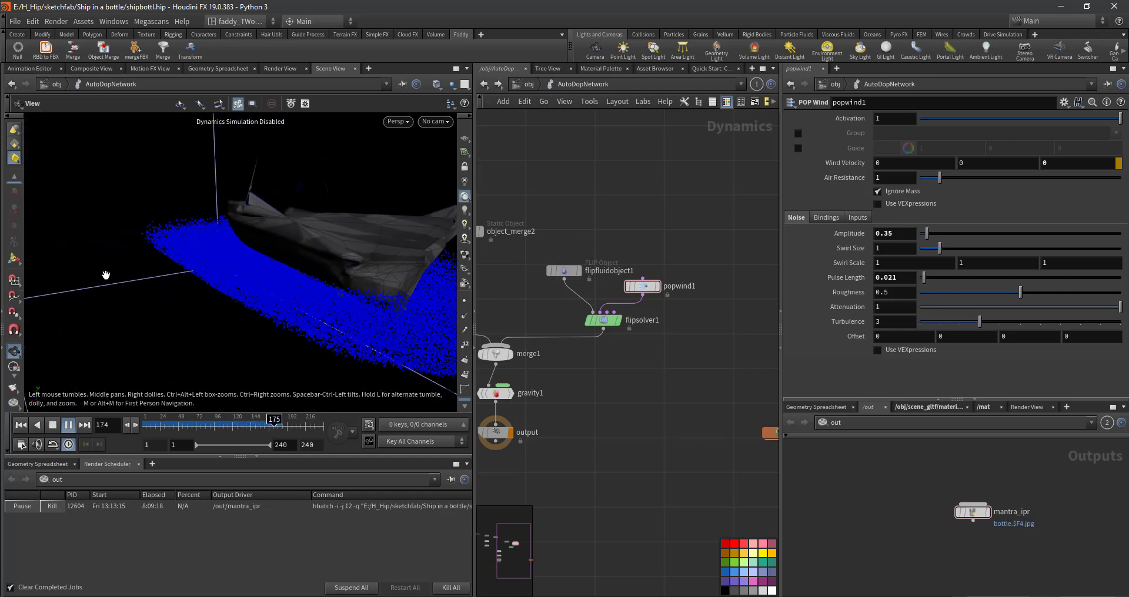
pyautogui.moveTo(105, 274)
pyautogui.mouseDown()
pyautogui.moveTo(166, 328)
pyautogui.moveTo(295, 299)
pyautogui.mouseUp()
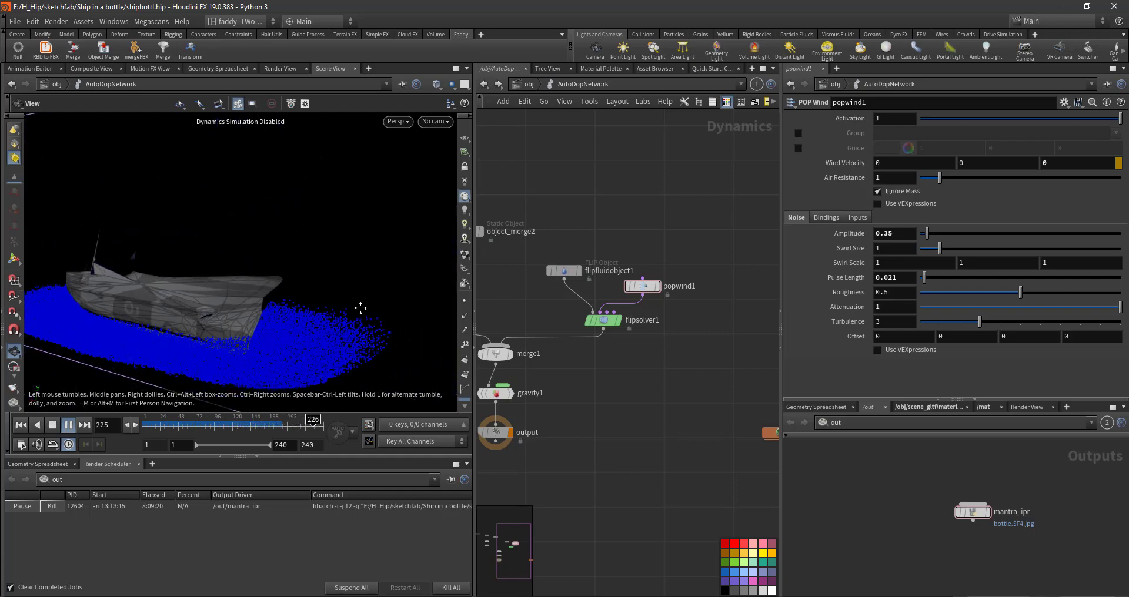
pyautogui.click(52, 425)
# Step: Review flipsolver1's Particle Motion reseeding and vorticity settings
pyautogui.click(602, 320)
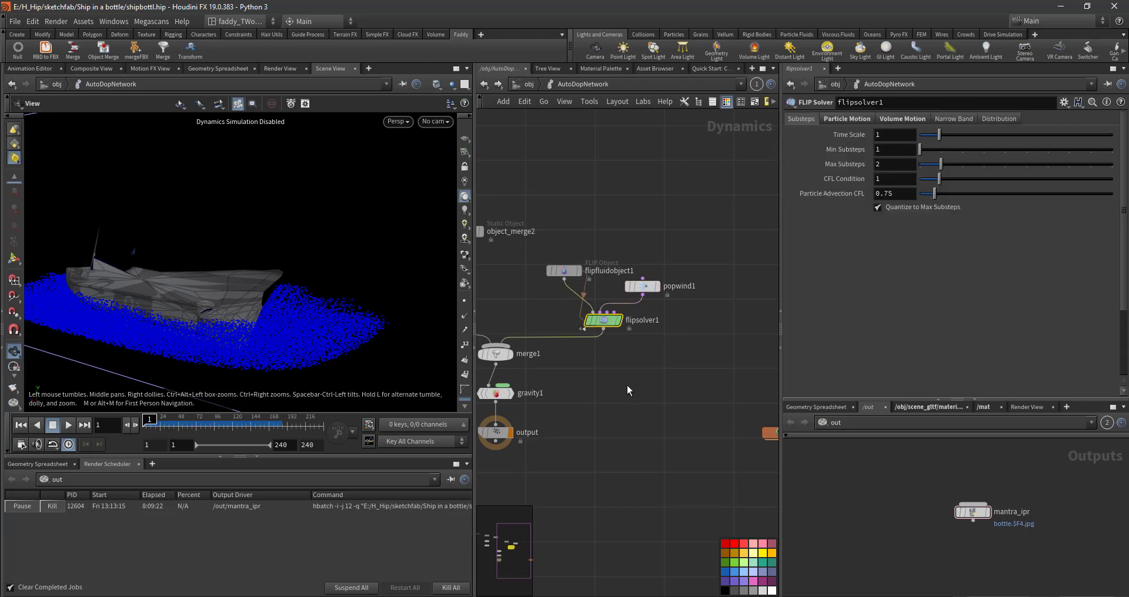
pyautogui.click(852, 119)
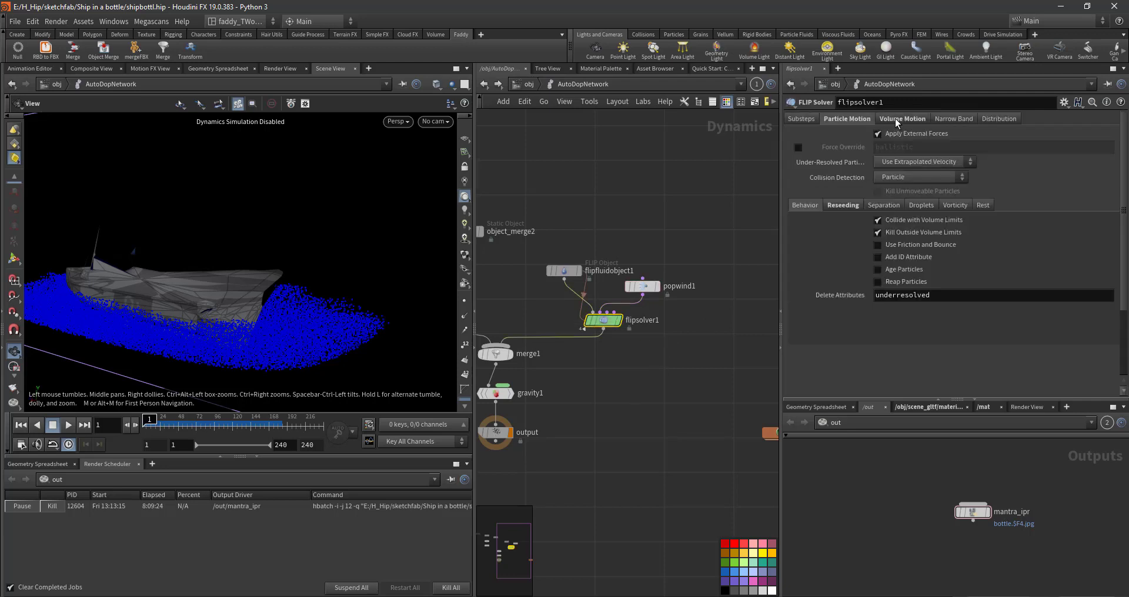
pyautogui.click(836, 206)
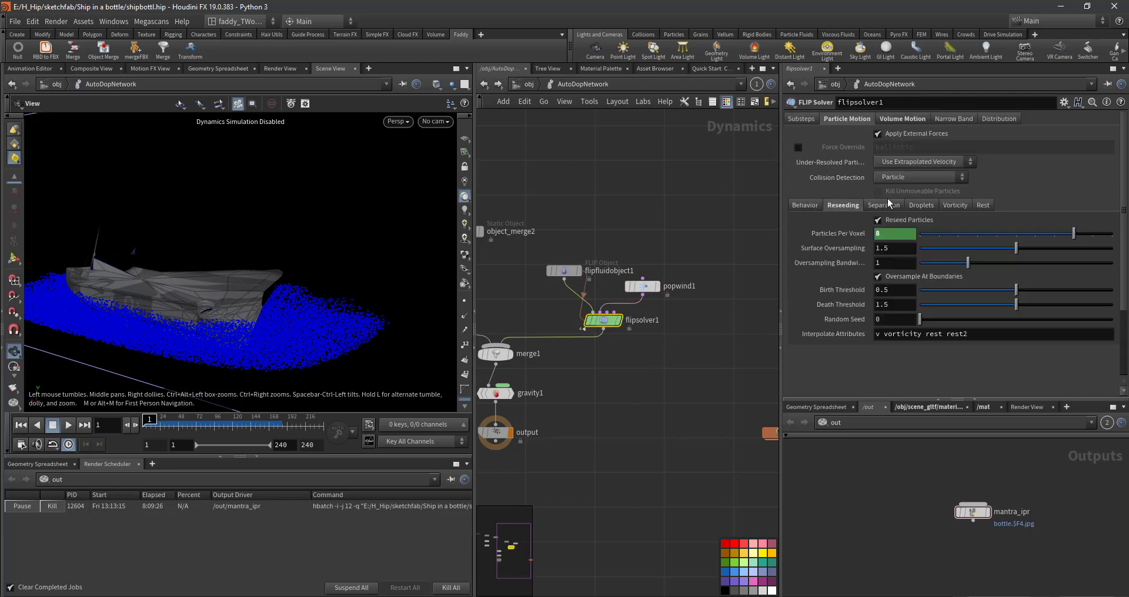
pyautogui.click(888, 205)
pyautogui.click(921, 205)
pyautogui.click(952, 205)
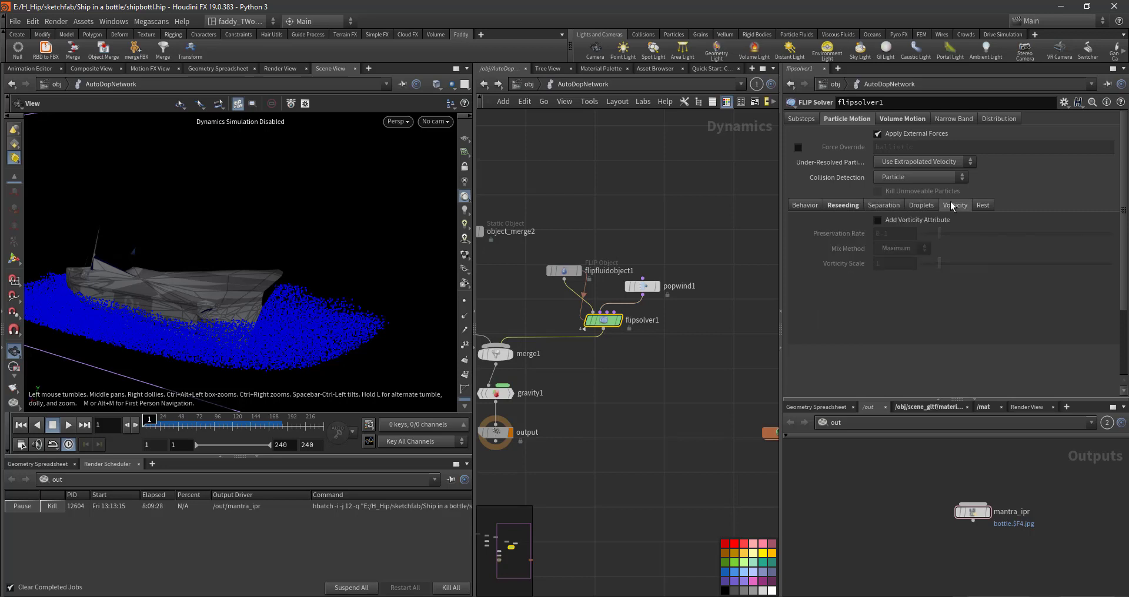
# Step: Browse the Volume Motion collision, viscosity, density and volume limits settings
pyautogui.click(915, 118)
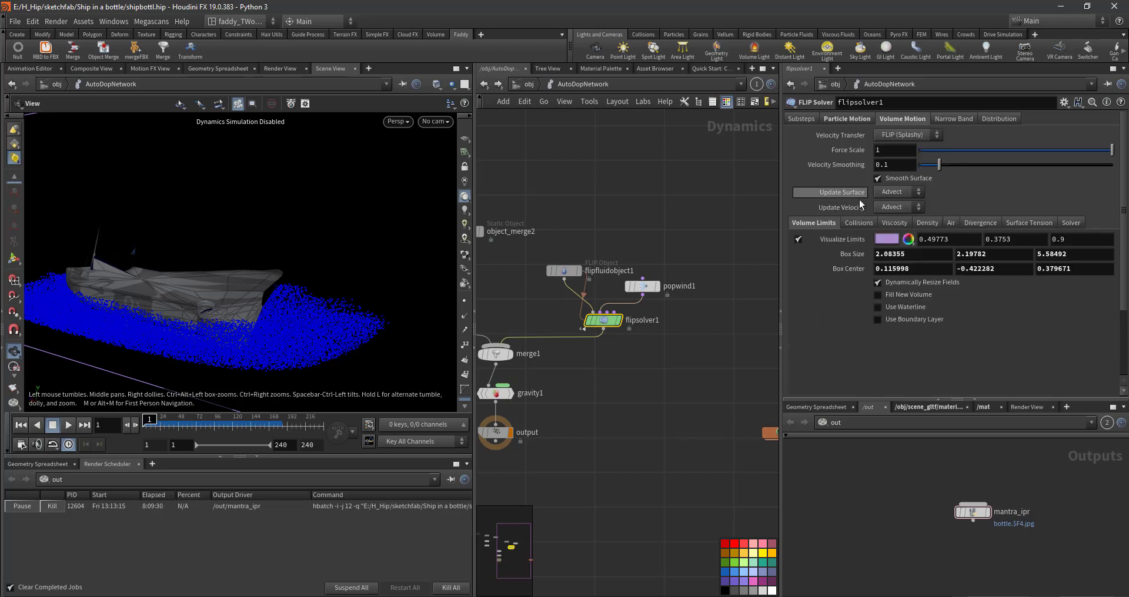
pyautogui.click(859, 222)
pyautogui.click(899, 223)
pyautogui.click(927, 223)
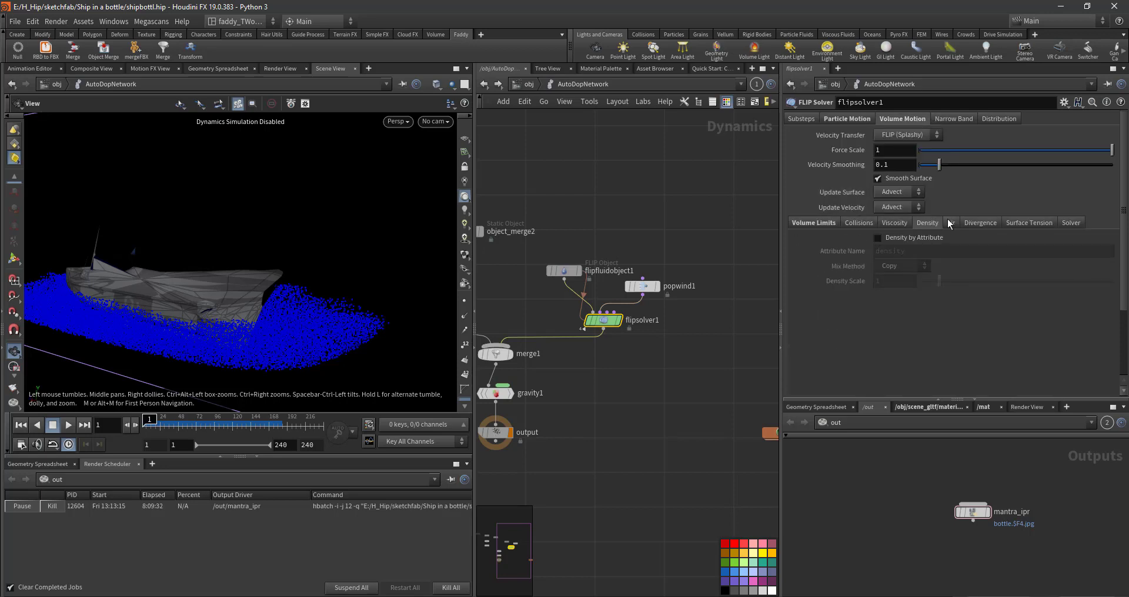
pyautogui.click(903, 223)
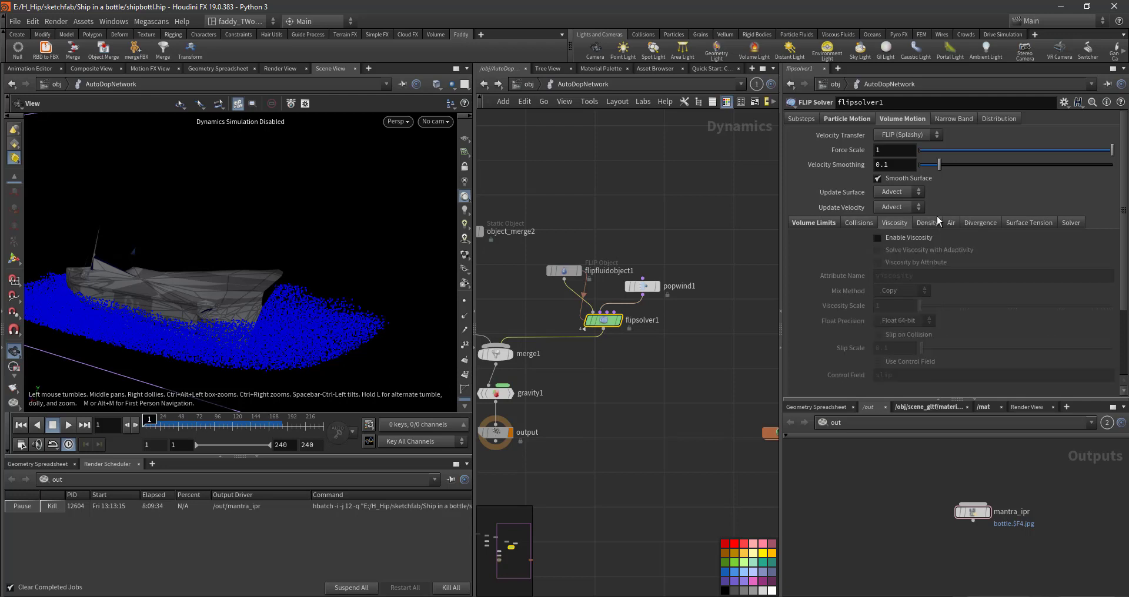
pyautogui.click(839, 224)
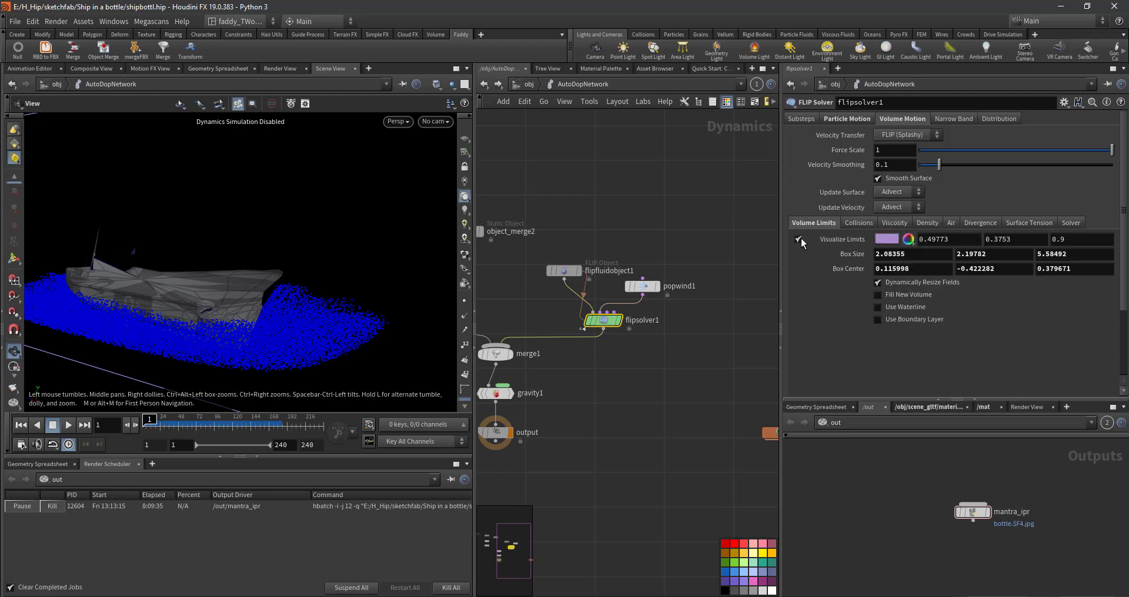
# Step: Check the solver's Substeps settings, then return to the obj level
pyautogui.click(800, 119)
pyautogui.moveTo(687, 186); pyautogui.dragTo(742, 186, button='middle')
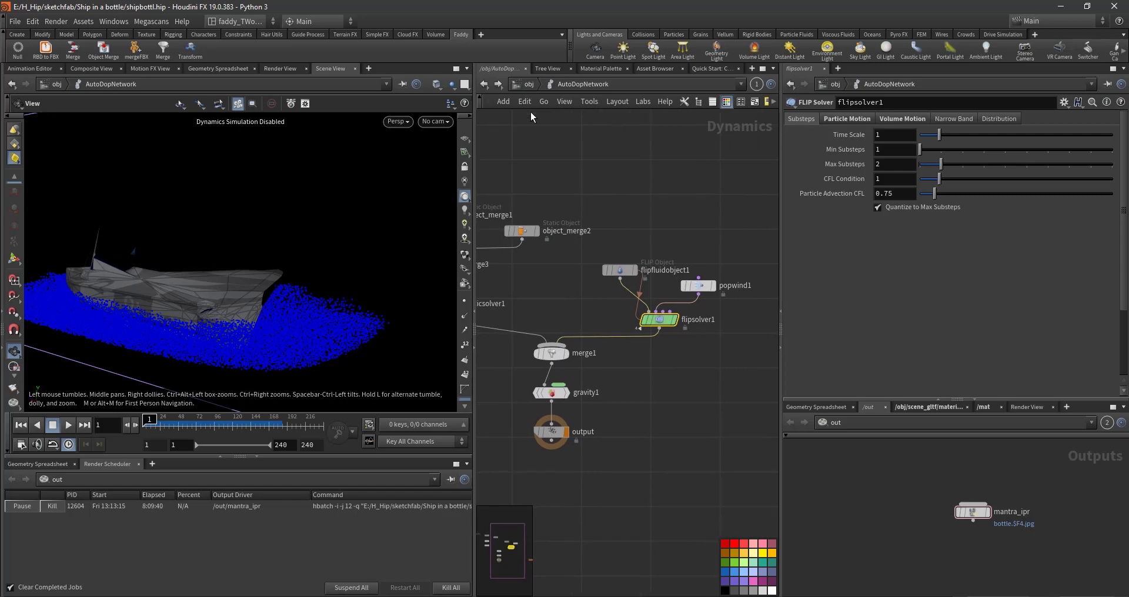
pyautogui.moveTo(613, 187); pyautogui.dragTo(595, 192, button='middle')
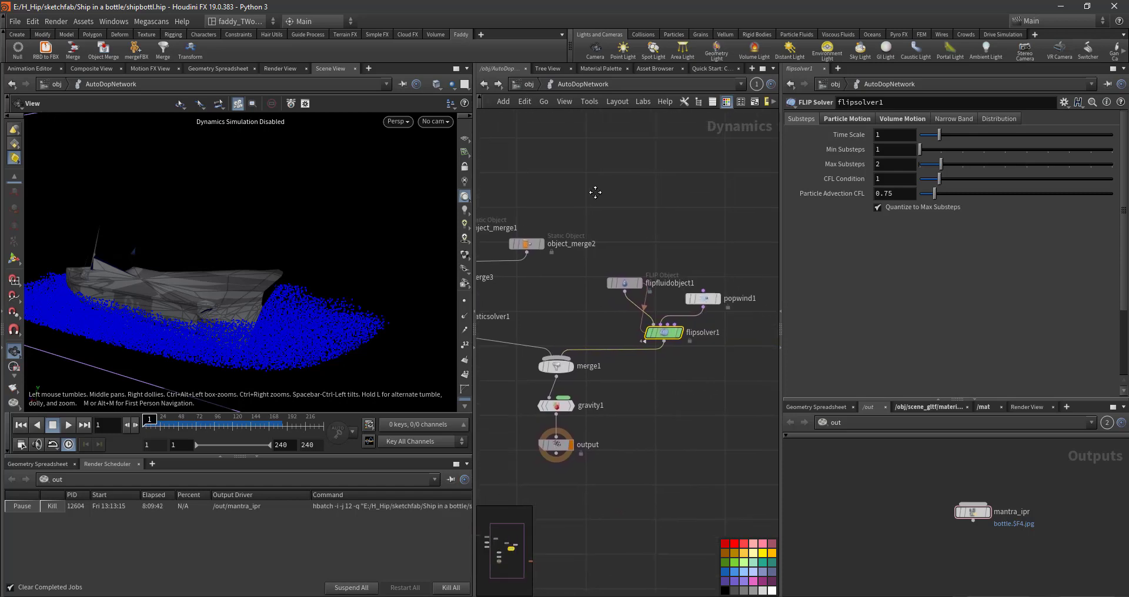
pyautogui.click(527, 85)
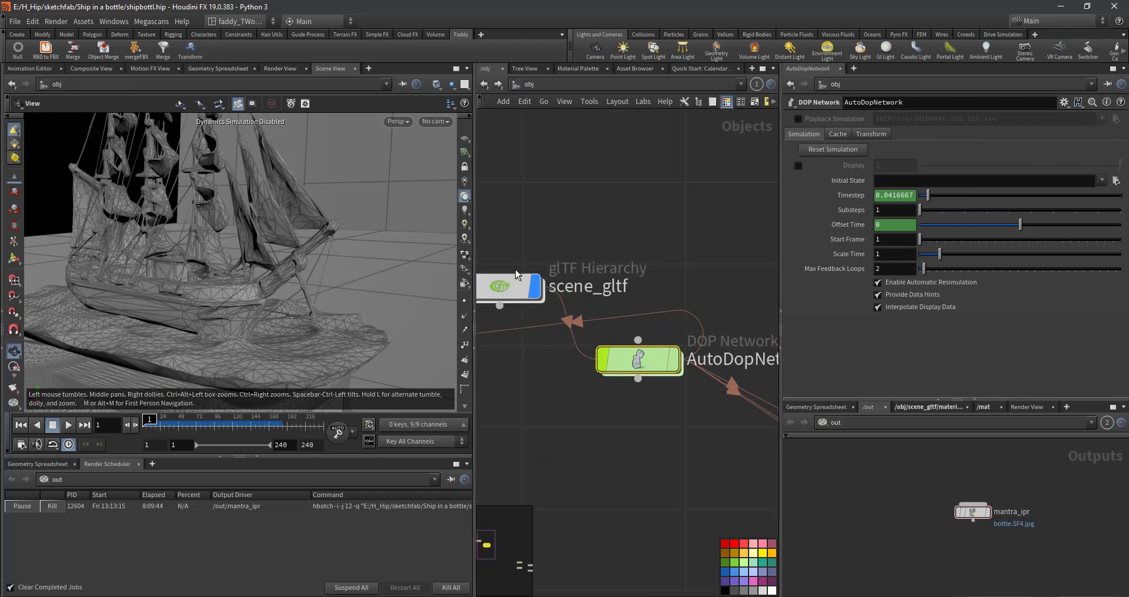
# Step: In AutoDopNetwork, select flipfluidobject1's SOP Path /obj/scene_gltf/merge1/OUTSFLuid, then go back to obj
pyautogui.doubleClick(641, 359)
pyautogui.scroll(4, 700, 297)
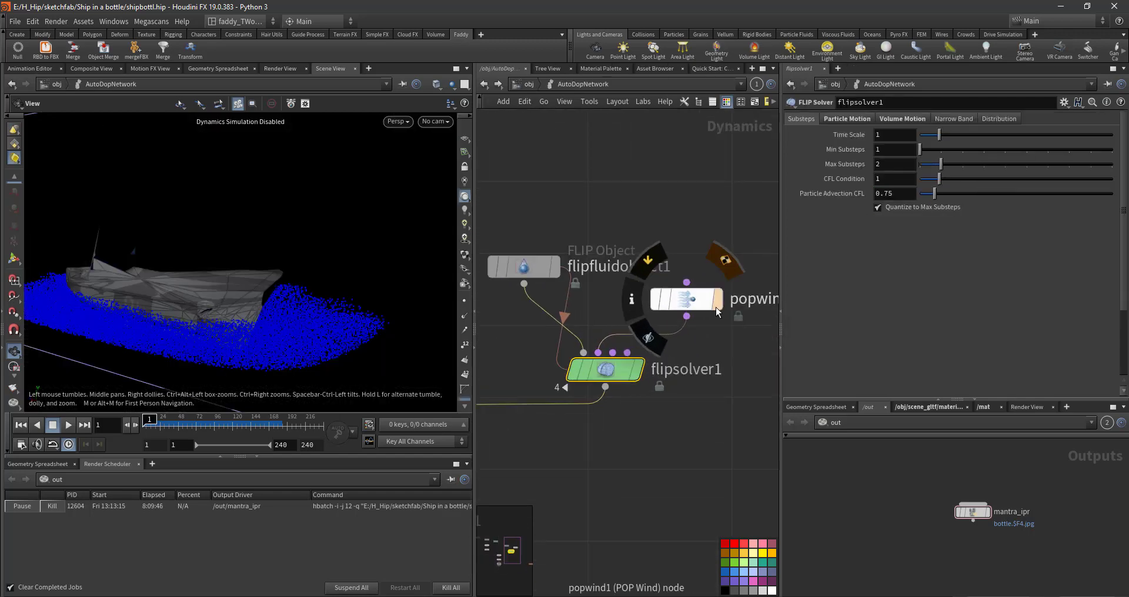
pyautogui.click(524, 266)
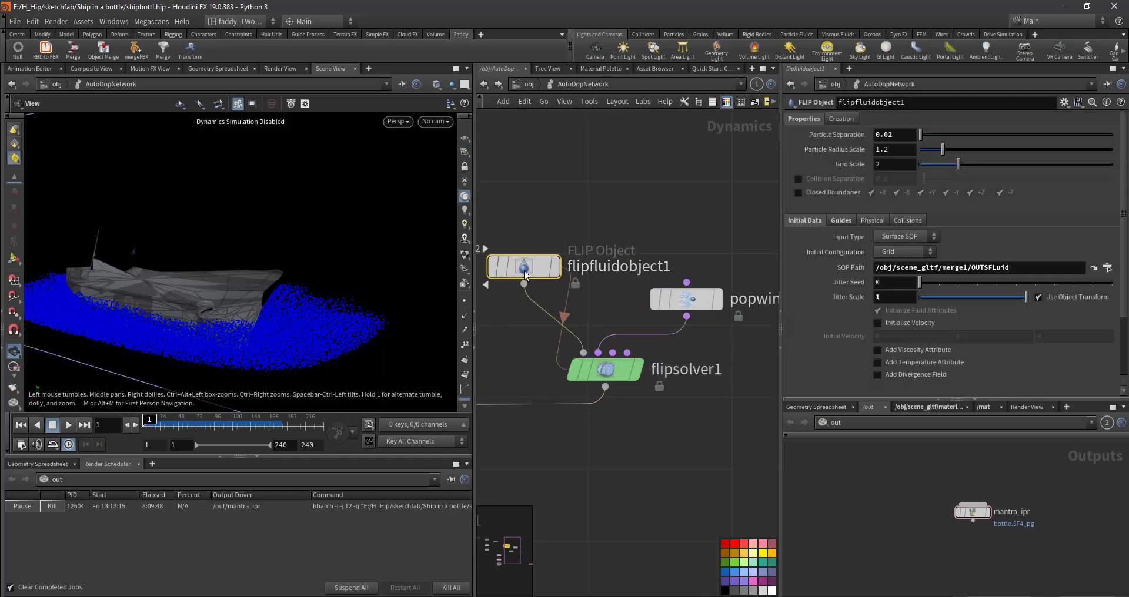
pyautogui.tripleClick(1024, 267)
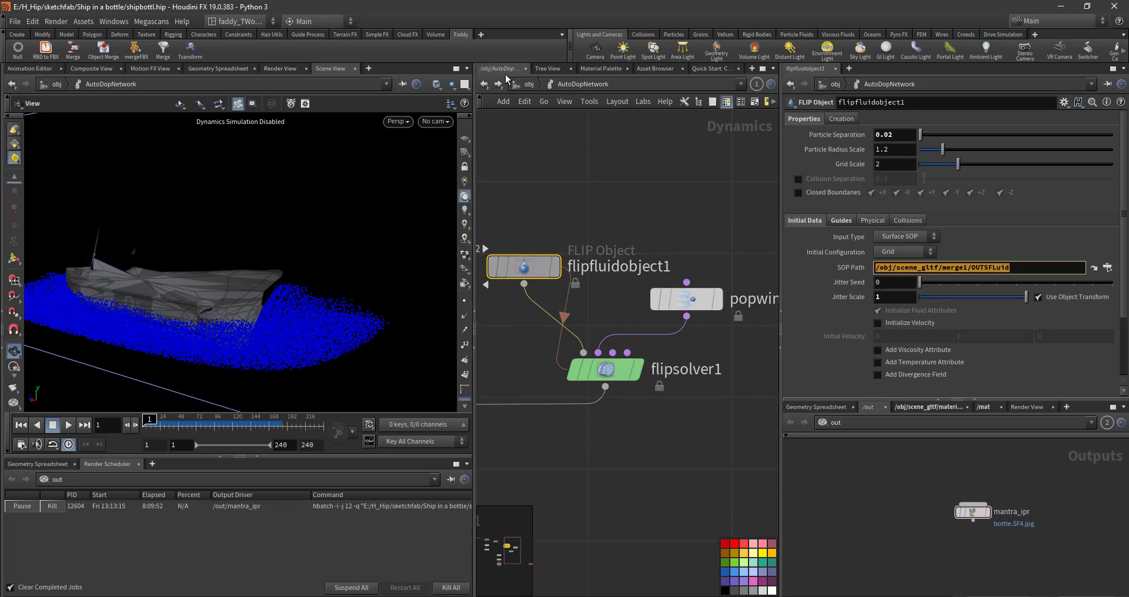
pyautogui.click(526, 84)
# Step: Inside scene_gltf's merge1, inspect extrudevolume1, transform1 and attribcreate1, then go back up to scene_gltf
pyautogui.doubleClick(506, 281)
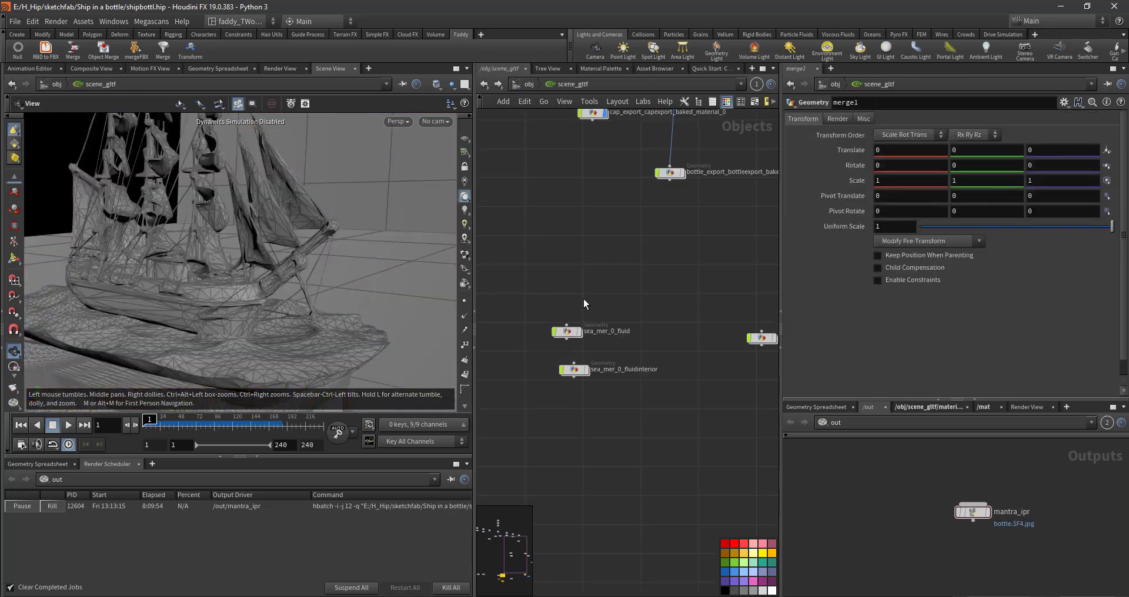
pyautogui.scroll(5, 590, 322)
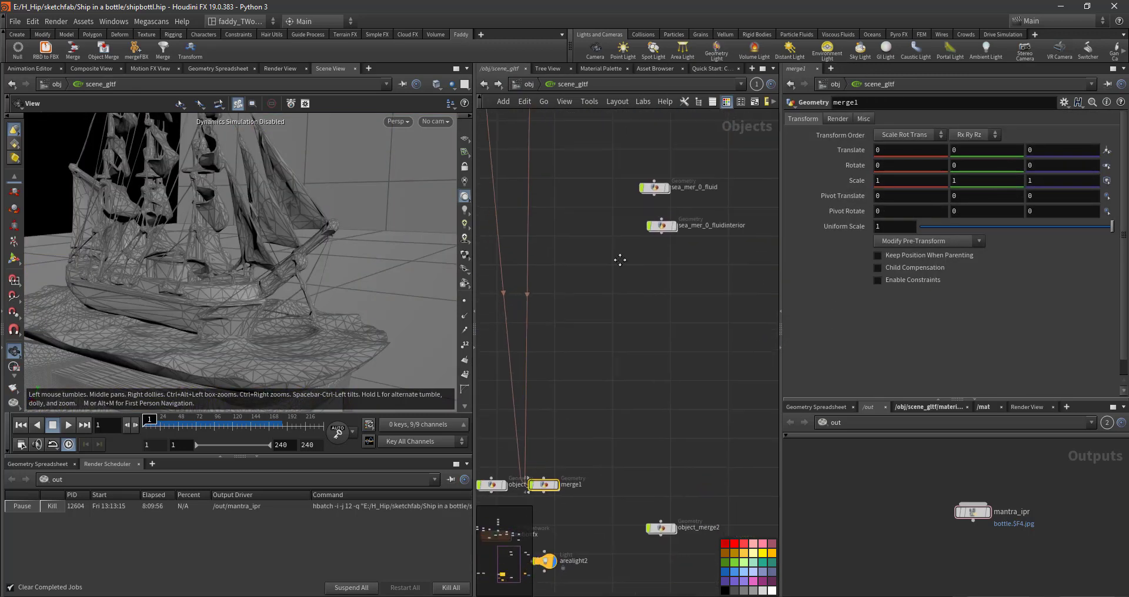
pyautogui.doubleClick(582, 450)
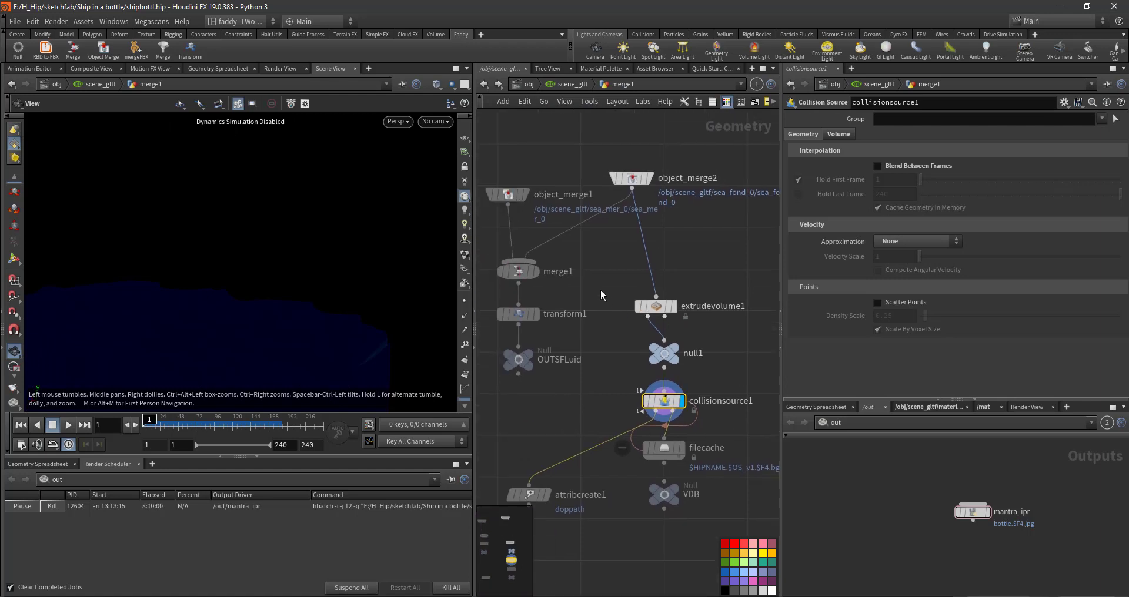
pyautogui.click(656, 306)
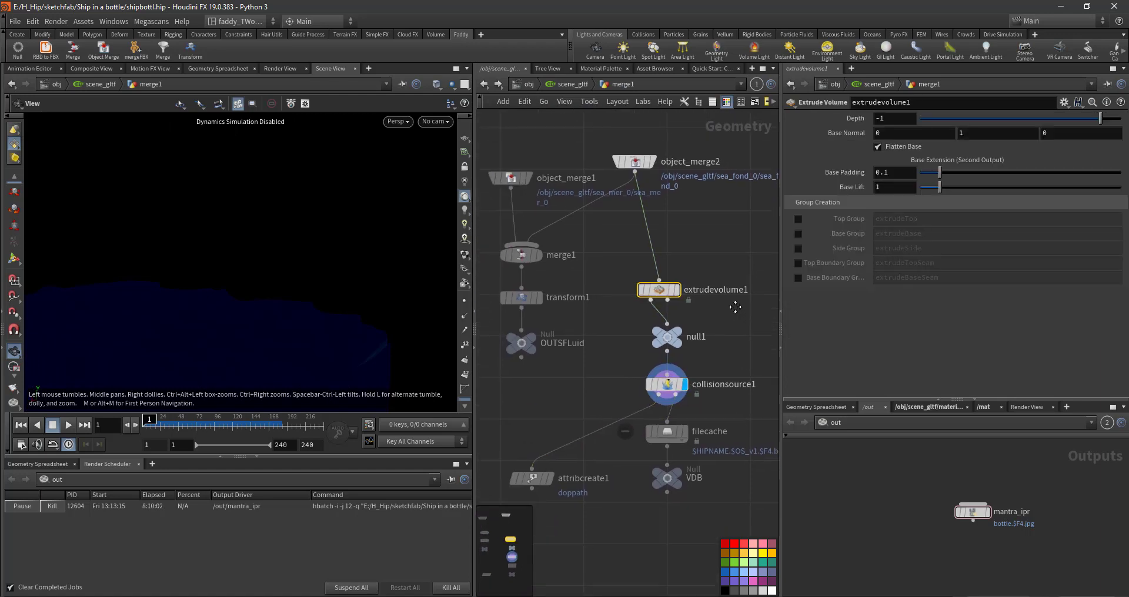
pyautogui.moveTo(729, 335); pyautogui.dragTo(730, 267, button='middle')
pyautogui.click(520, 246)
pyautogui.moveTo(596, 378); pyautogui.dragTo(560, 310, button='middle')
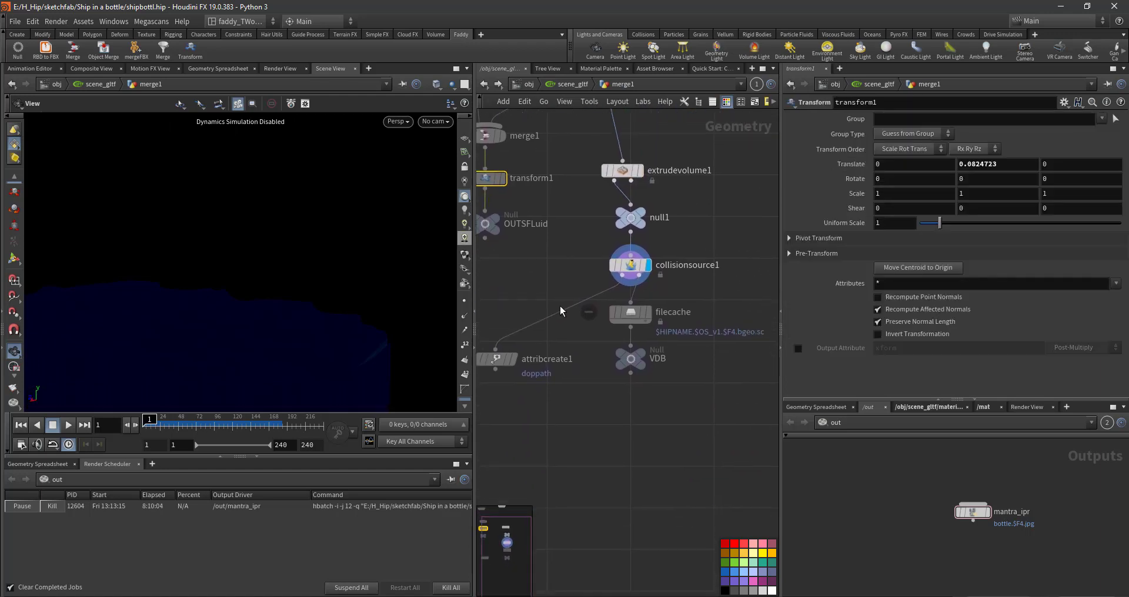
pyautogui.click(573, 356)
pyautogui.moveTo(538, 250); pyautogui.dragTo(606, 375, button='middle')
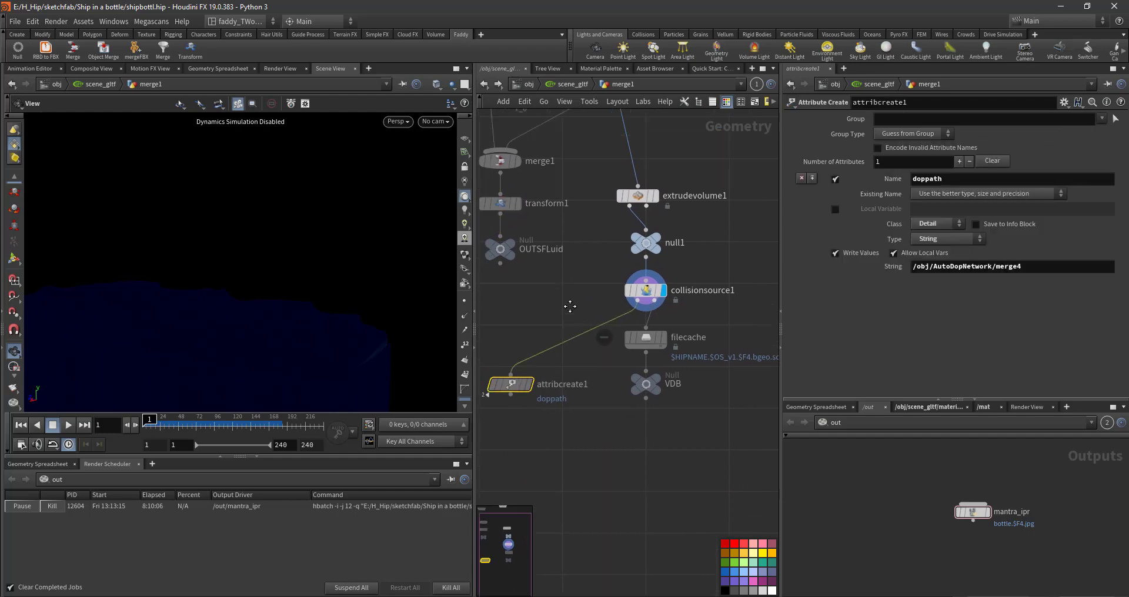
pyautogui.click(551, 85)
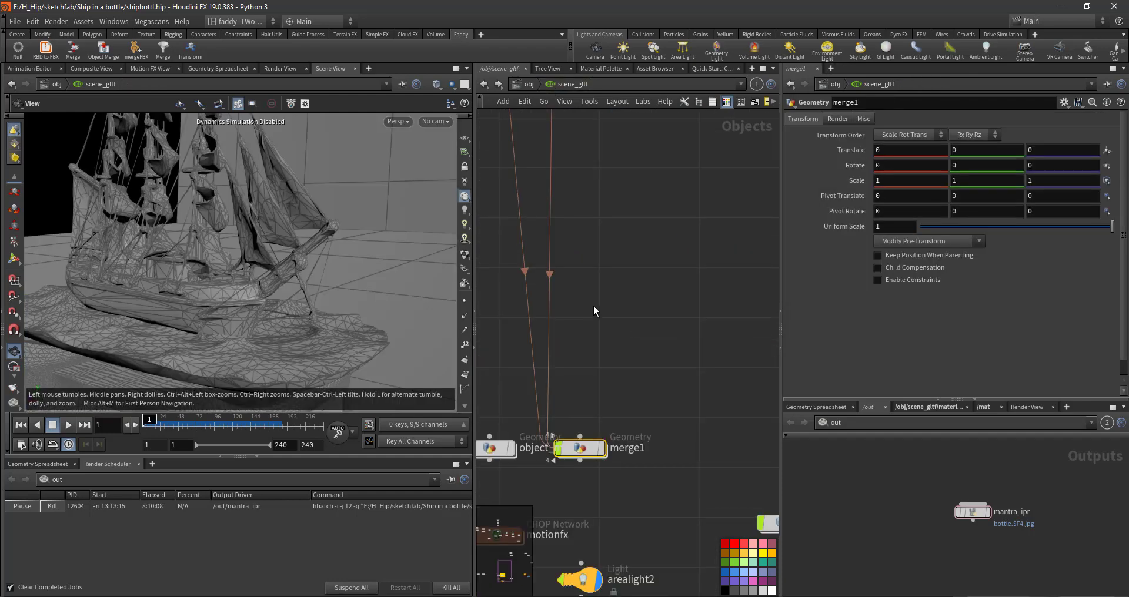
# Step: Play the FLIP sim inside AutoDopNetwork, rewind to frame 1, then enter scene_gltf
pyautogui.click(522, 83)
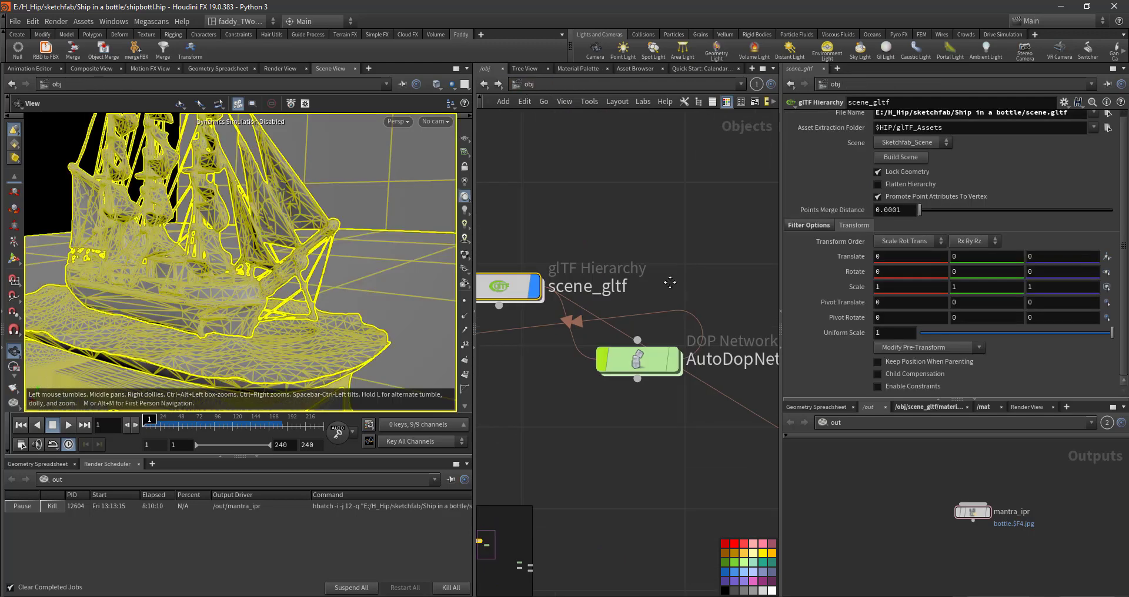
pyautogui.doubleClick(531, 297)
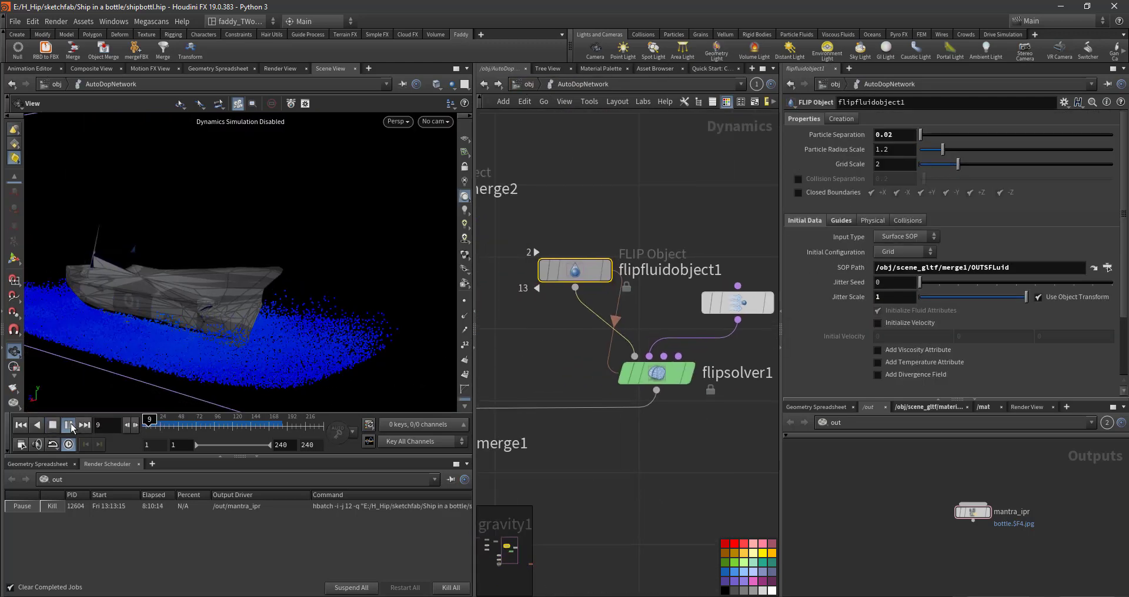
pyautogui.click(38, 464)
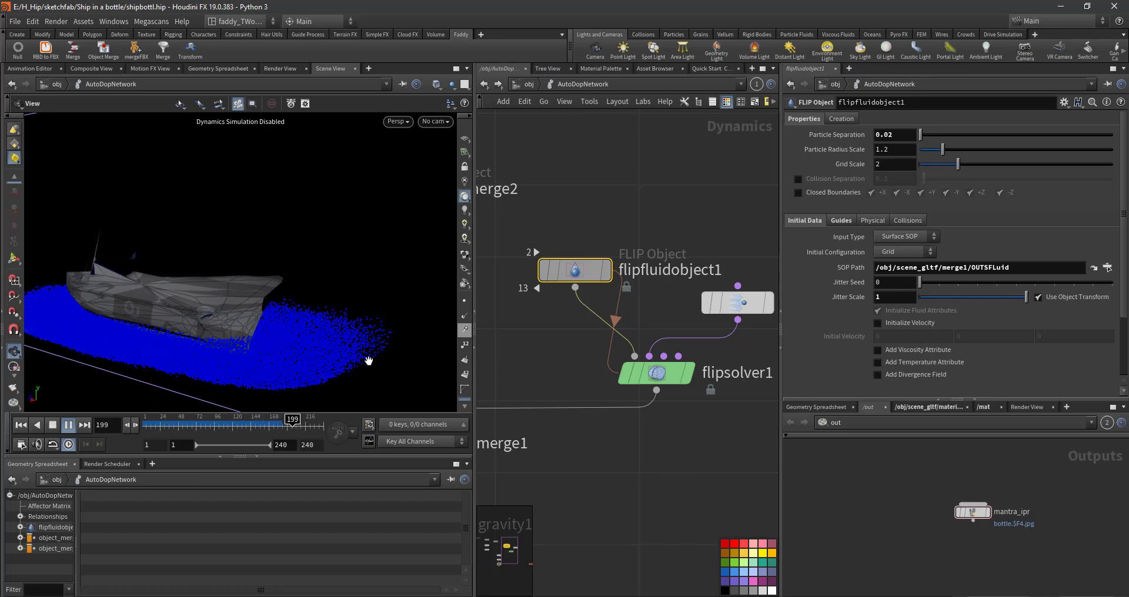
pyautogui.click(21, 430)
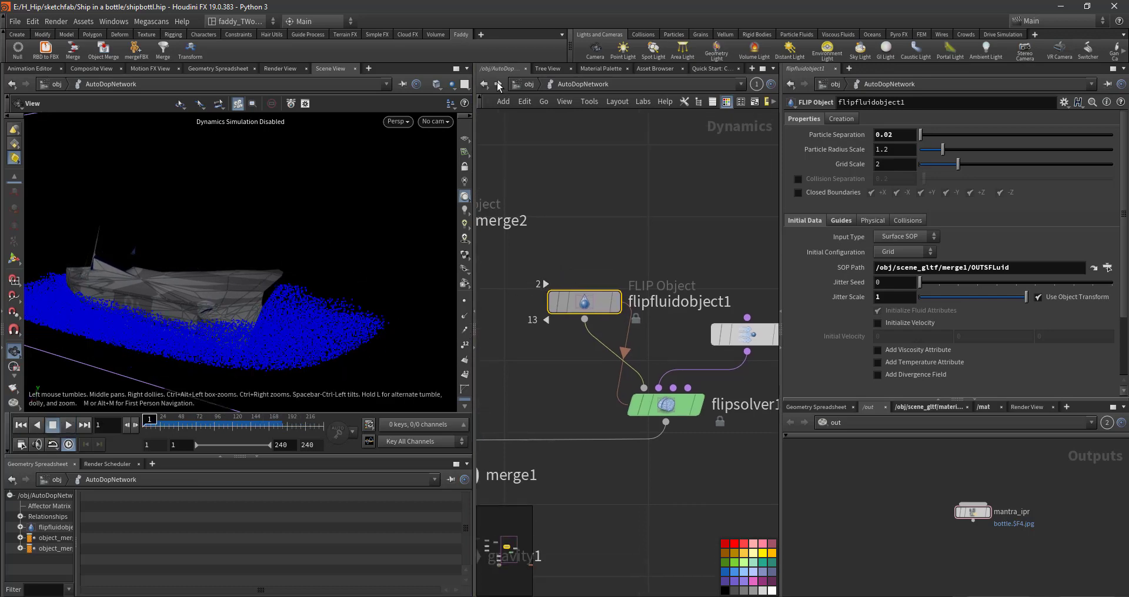
pyautogui.click(527, 84)
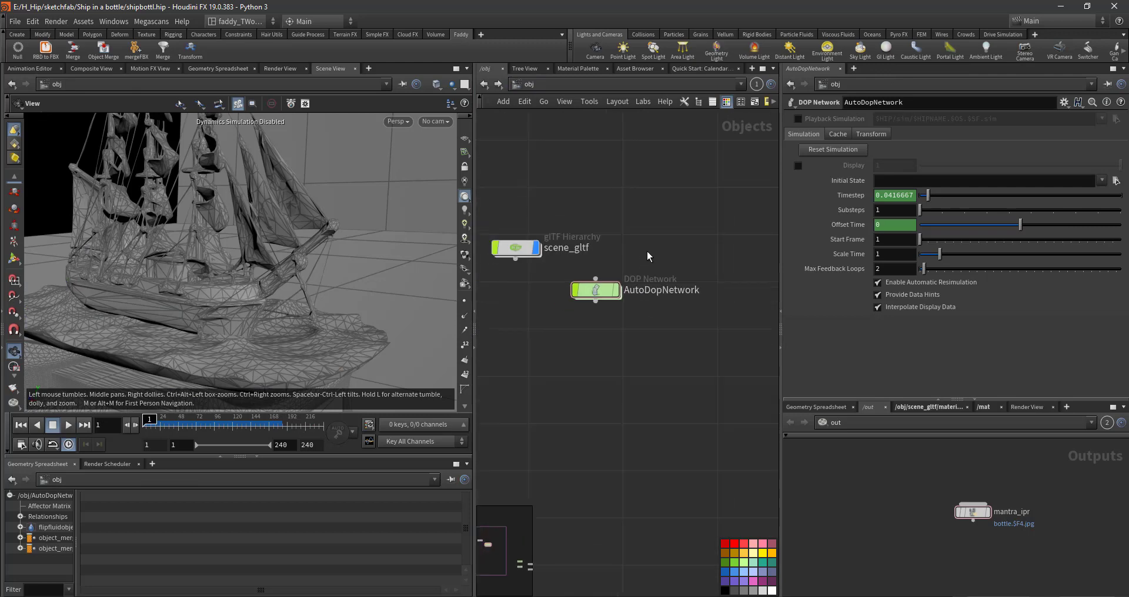
pyautogui.doubleClick(566, 300)
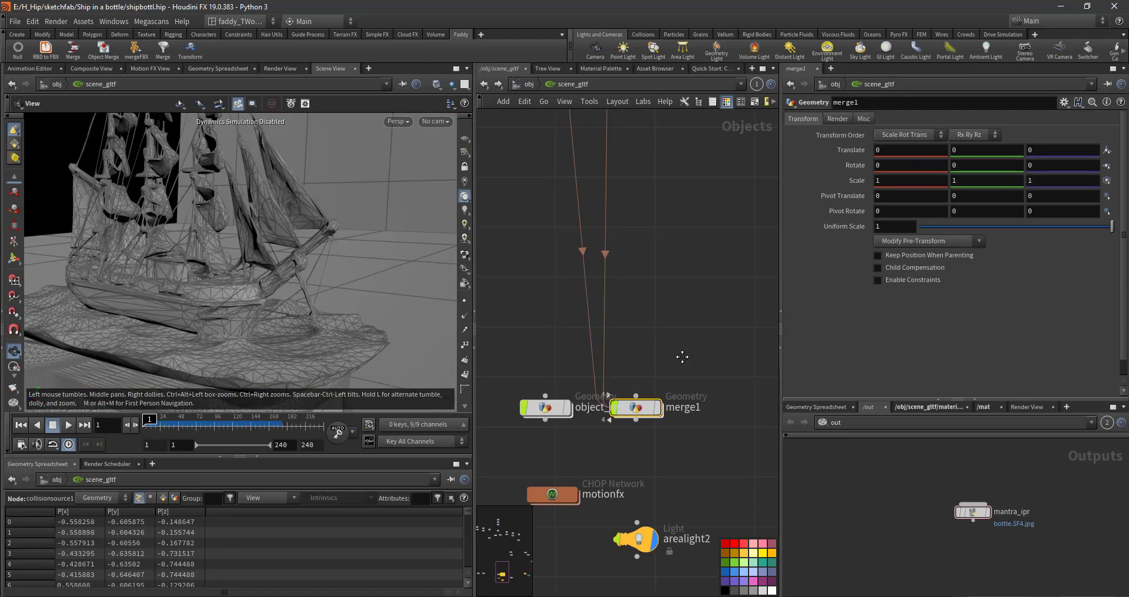
# Step: Inside object_merge2, display object_merge1, blast1 and polyfill1 in turn, orbiting around the ship
pyautogui.moveTo(645, 314); pyautogui.dragTo(598, 365, button='middle')
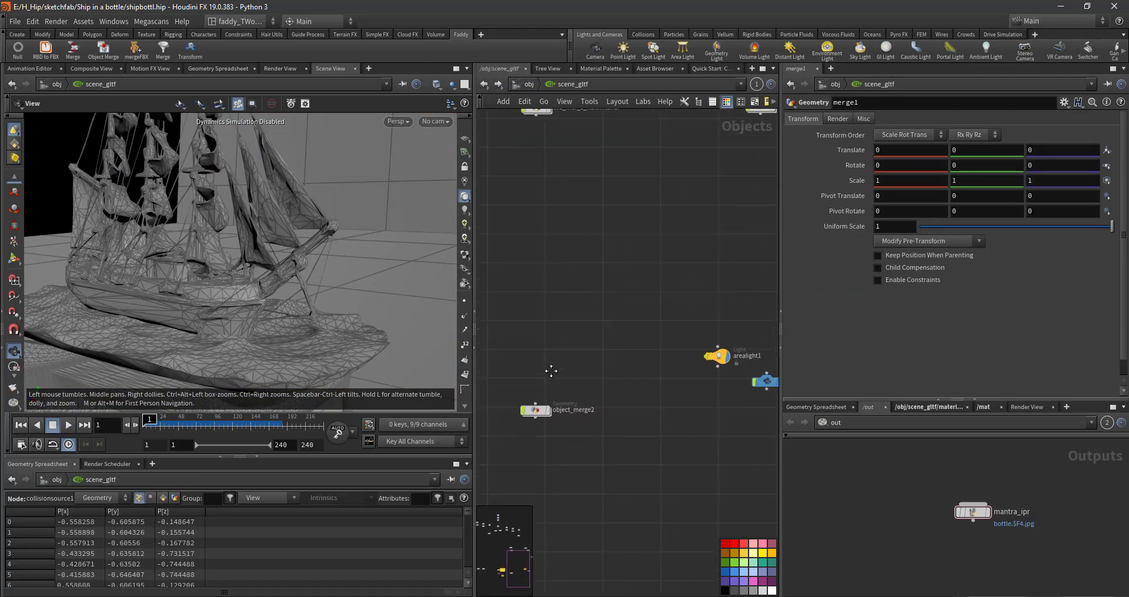
pyautogui.doubleClick(532, 371)
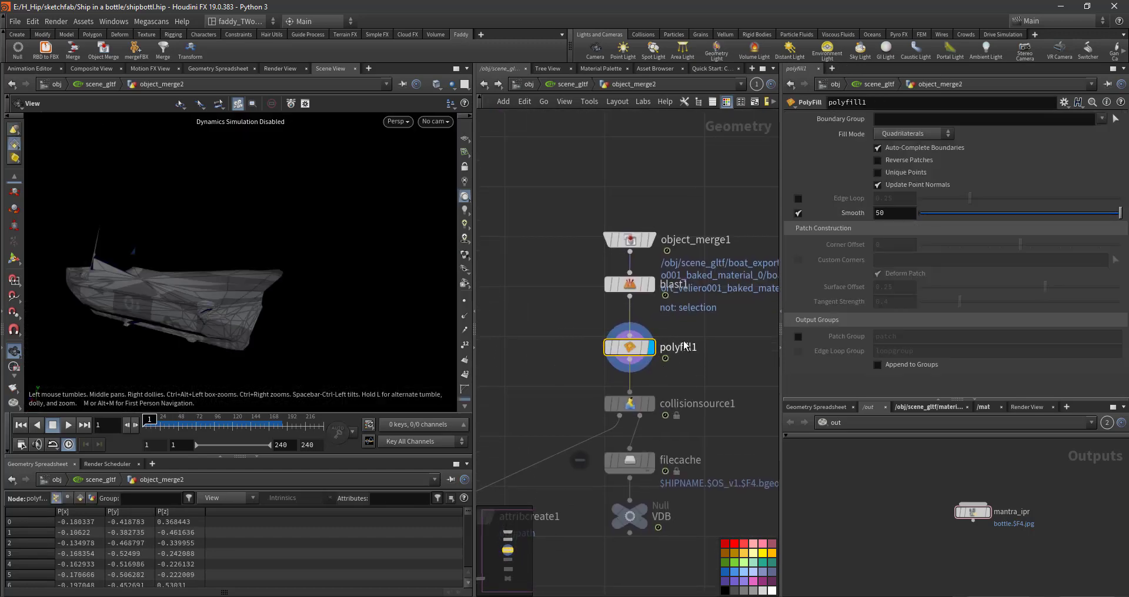
pyautogui.click(629, 239)
pyautogui.click(650, 239)
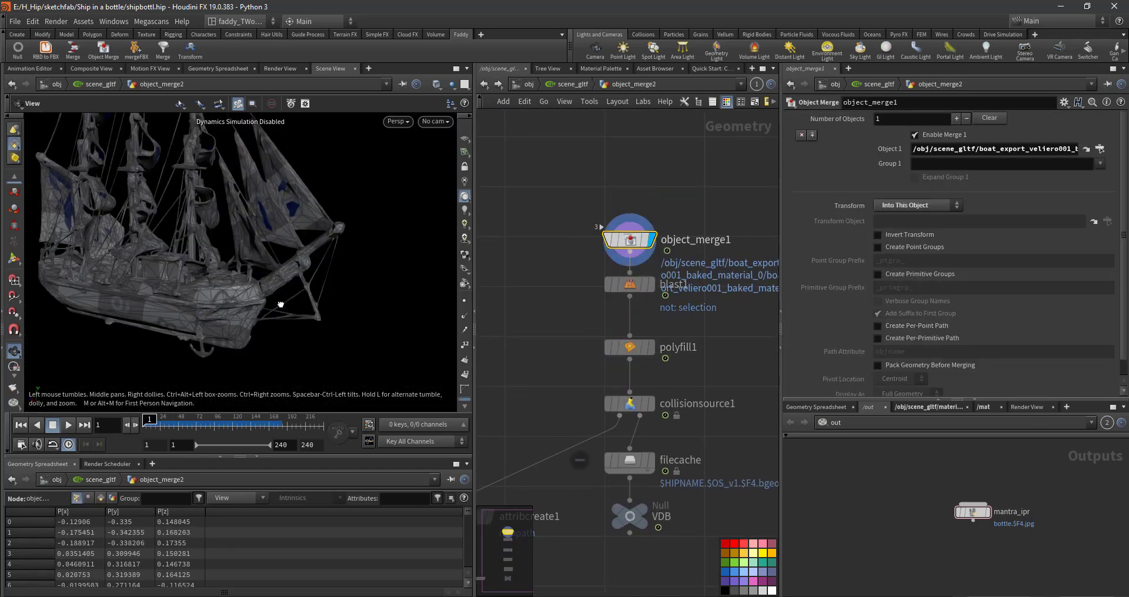
pyautogui.scroll(5, 350, 303)
pyautogui.scroll(-5, 350, 303)
pyautogui.click(652, 285)
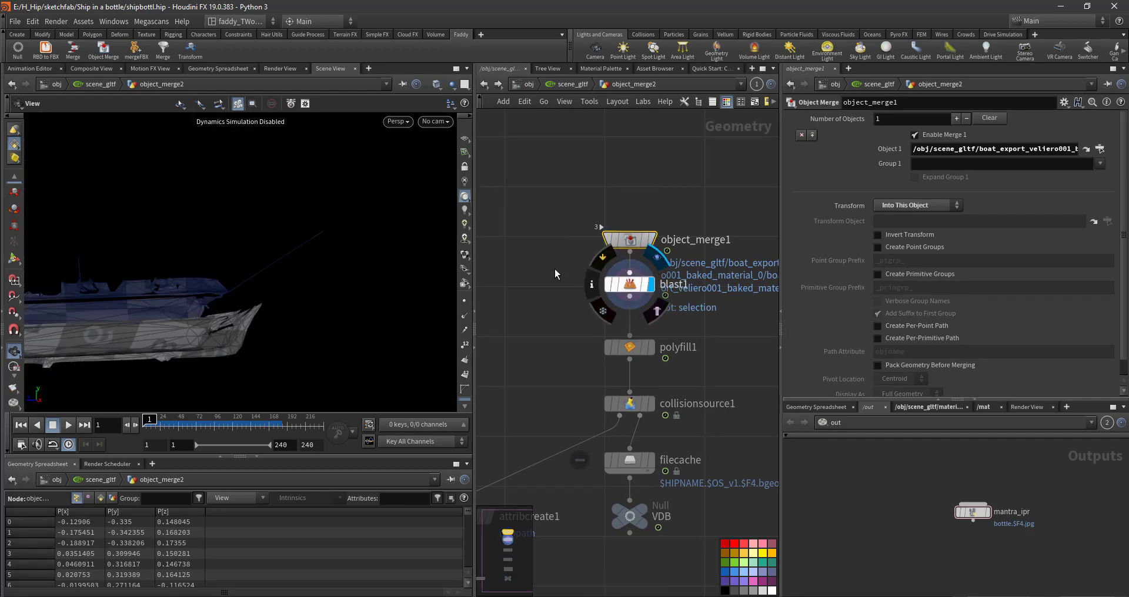
pyautogui.moveTo(272, 343)
pyautogui.mouseDown()
pyautogui.moveTo(170, 278)
pyautogui.moveTo(215, 247)
pyautogui.moveTo(253, 330)
pyautogui.mouseUp()
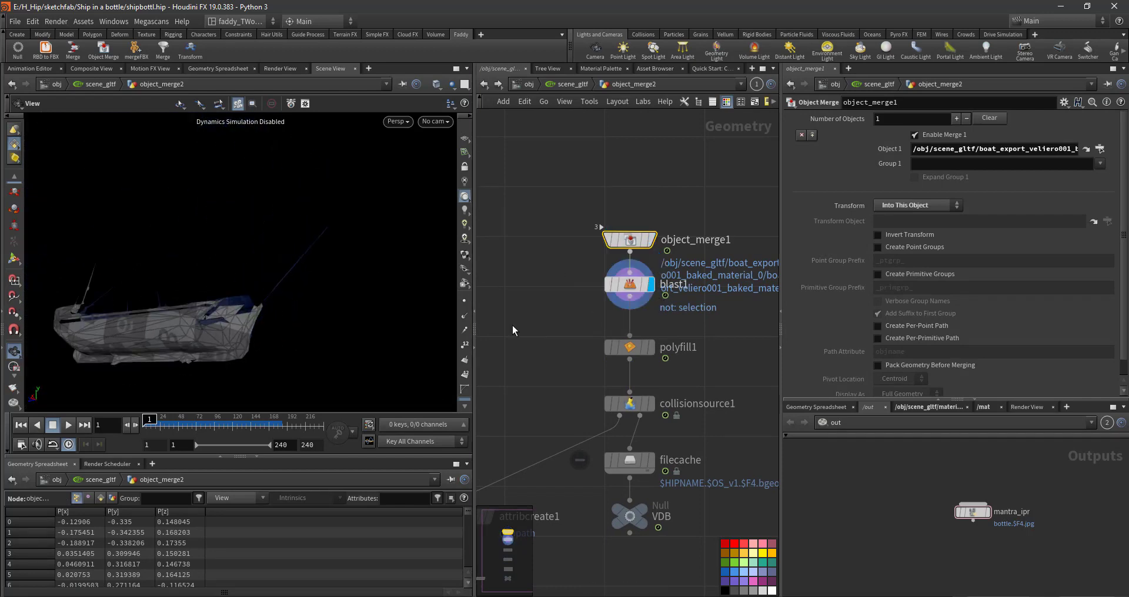
pyautogui.click(657, 321)
pyautogui.moveTo(313, 307)
pyautogui.mouseDown()
pyautogui.moveTo(323, 262)
pyautogui.moveTo(376, 254)
pyautogui.moveTo(373, 307)
pyautogui.moveTo(317, 362)
pyautogui.mouseUp()
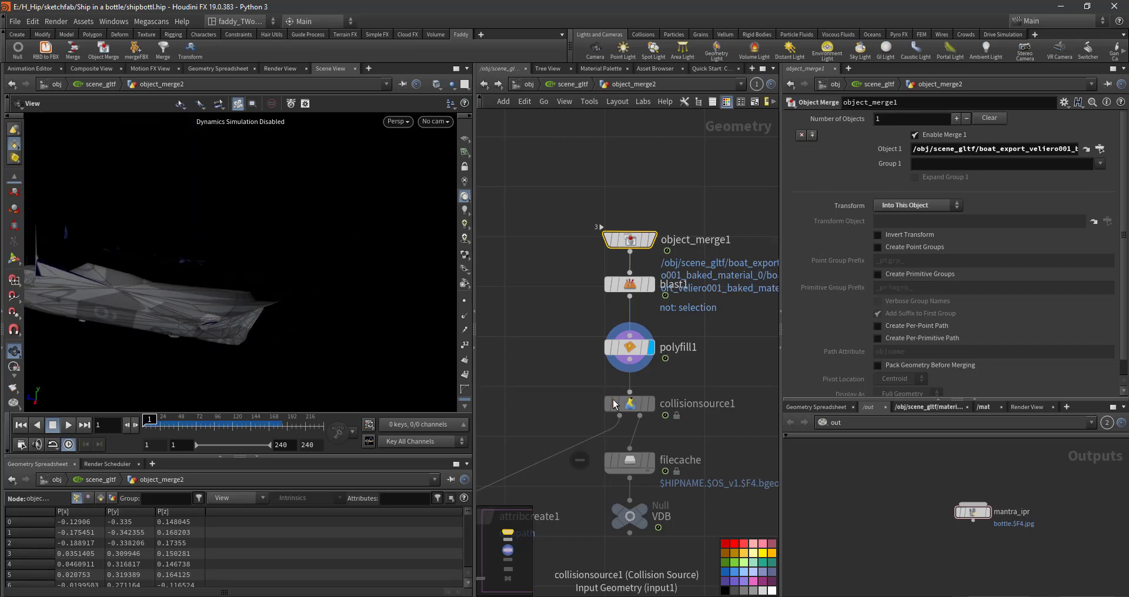
# Step: Select collisionsource1 and display its collision VDB, orbiting to examine it
pyautogui.click(632, 403)
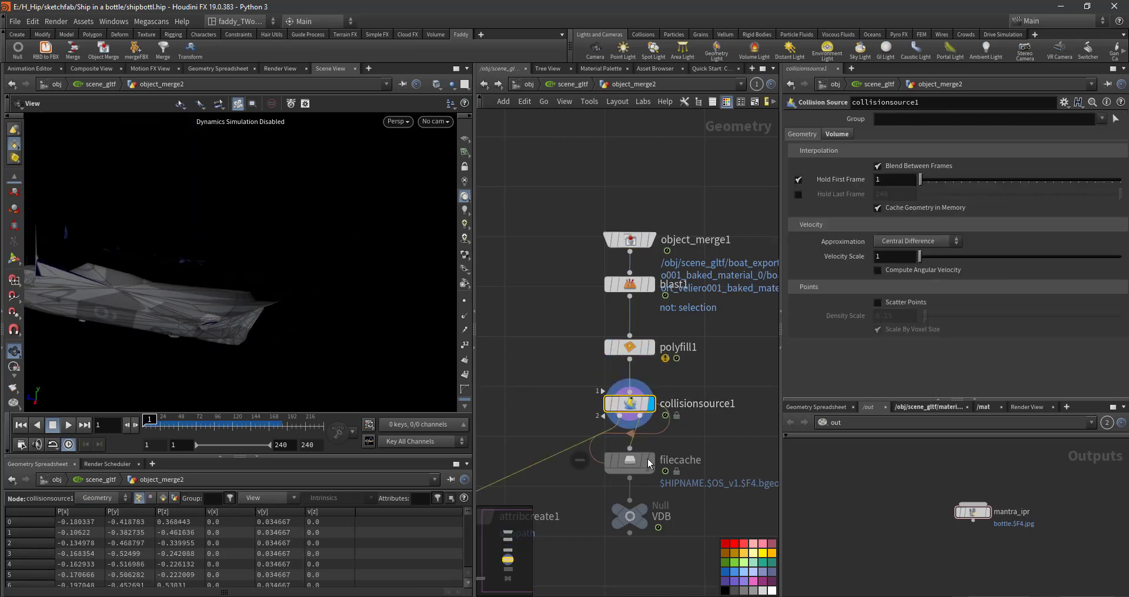
pyautogui.moveTo(630, 517)
pyautogui.click(655, 492)
pyautogui.moveTo(214, 297)
pyautogui.mouseDown()
pyautogui.moveTo(234, 330)
pyautogui.moveTo(129, 294)
pyautogui.moveTo(240, 237)
pyautogui.moveTo(284, 262)
pyautogui.moveTo(266, 272)
pyautogui.moveTo(320, 308)
pyautogui.moveTo(336, 300)
pyautogui.mouseUp()
# Step: Go up to scene_gltf, dive into sea_mer_0_fluid, then return to /obj
pyautogui.press('u')
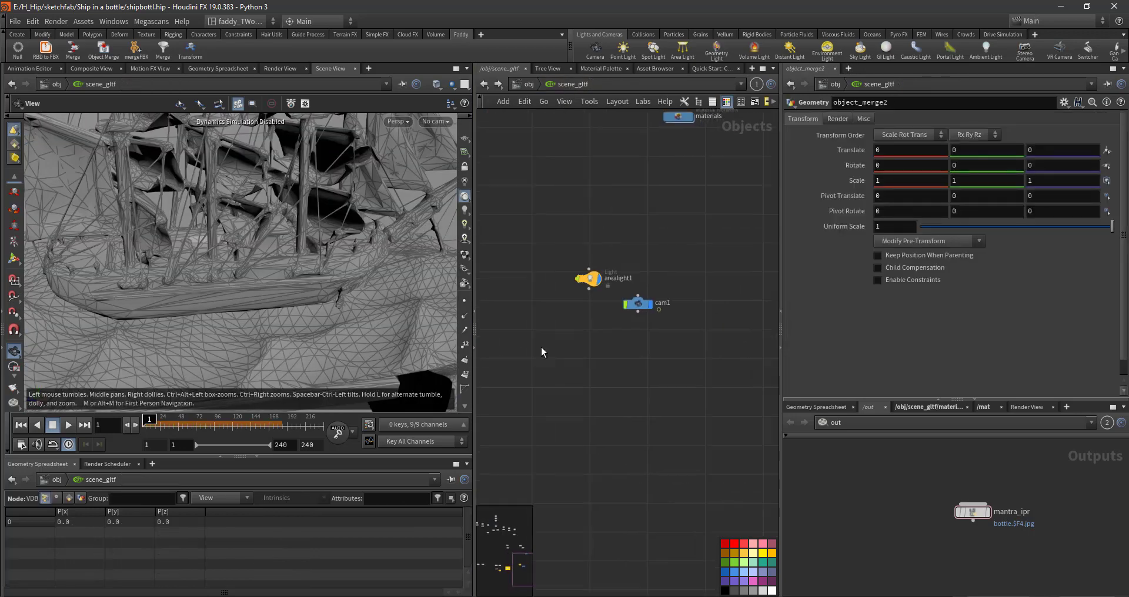
pyautogui.moveTo(611, 265); pyautogui.dragTo(637, 424, button='middle')
pyautogui.moveTo(564, 219); pyautogui.dragTo(588, 352, button='middle')
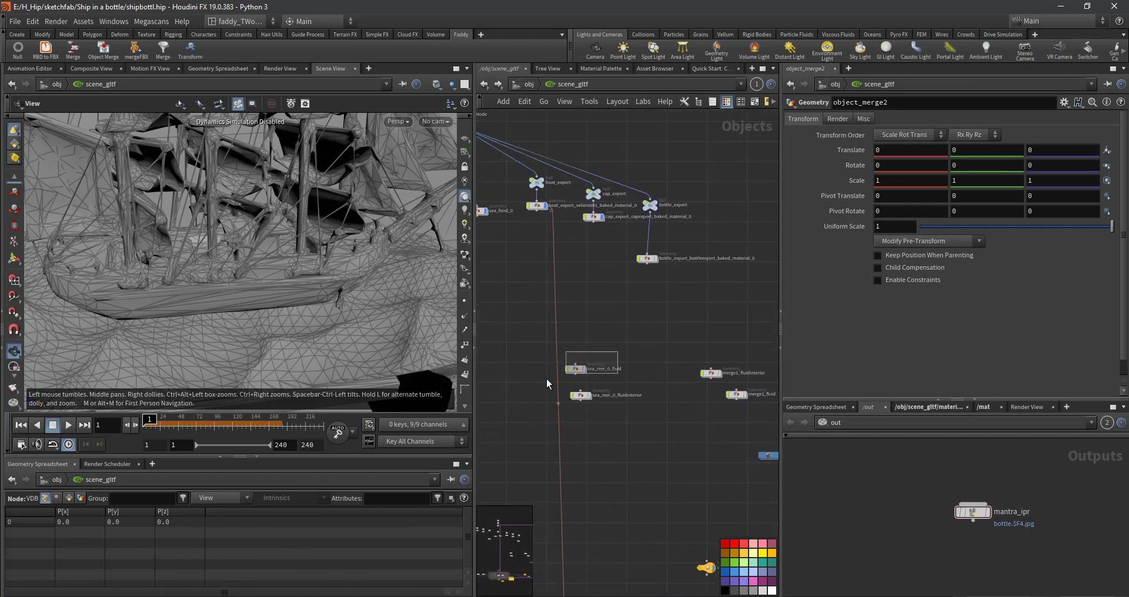
pyautogui.click(588, 366)
pyautogui.scroll(4, 588, 365)
pyautogui.doubleClick(597, 359)
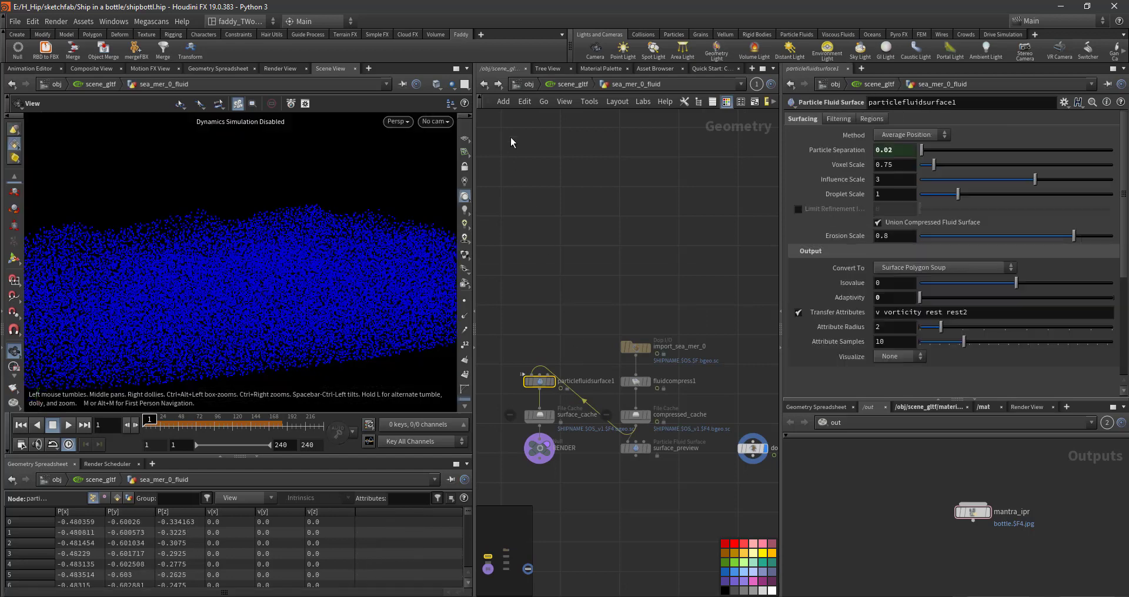
pyautogui.click(524, 86)
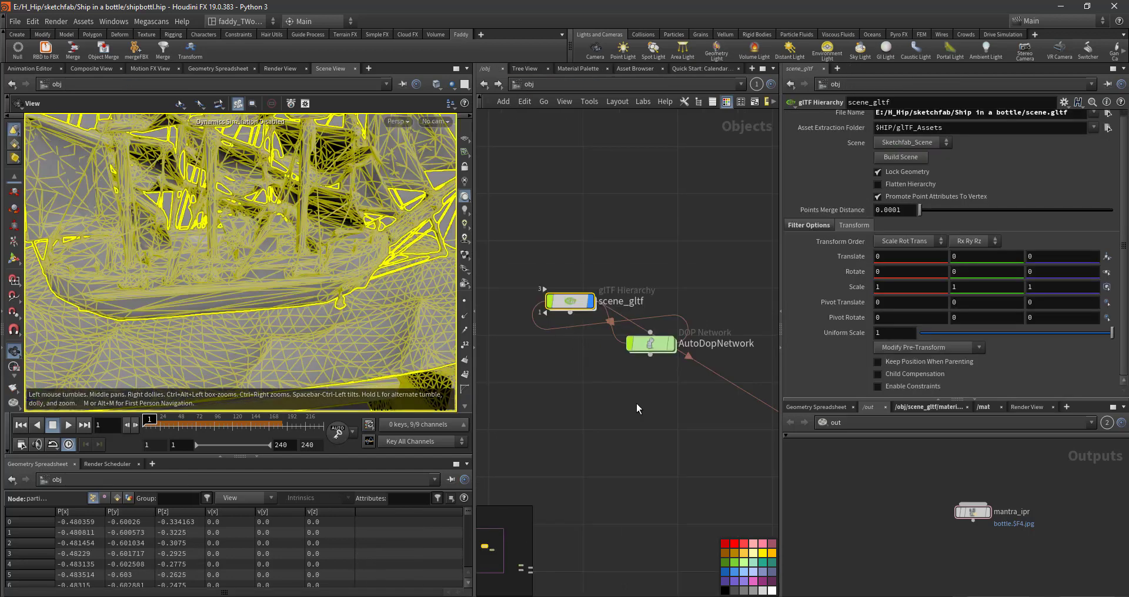
# Step: Box-select the whitewater_sim and whitewater_source nodes and frame whitewater_source
pyautogui.click(613, 368)
pyautogui.moveTo(616, 347); pyautogui.dragTo(732, 287)
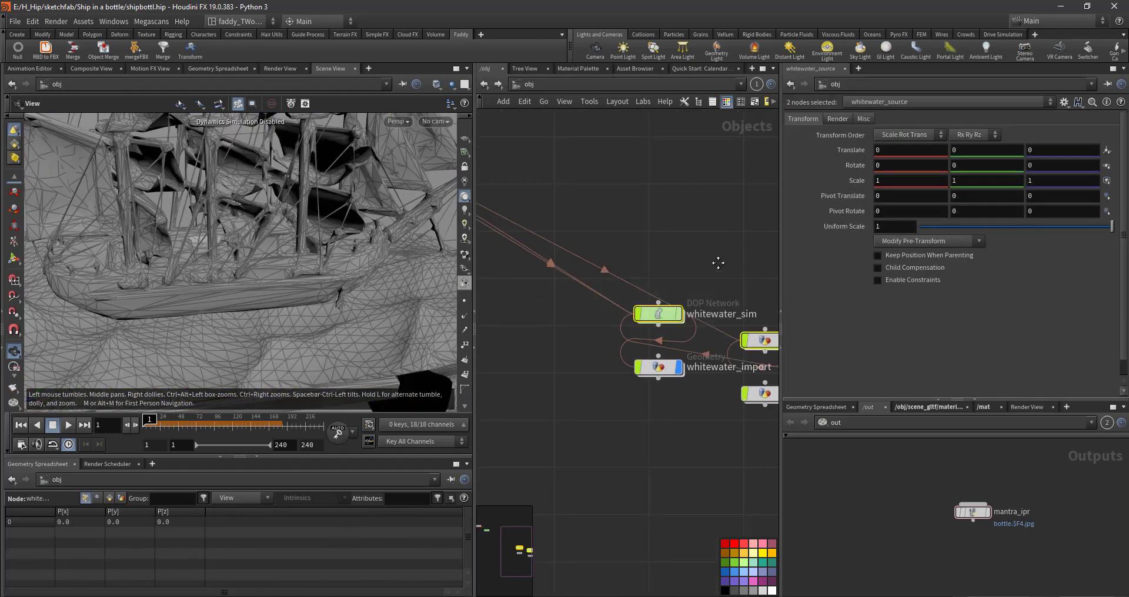
pyautogui.moveTo(740, 219); pyautogui.dragTo(660, 222, button='middle')
# Step: Inside whitewater_source, display the incoming FLIP particles and play them back as a preview
pyautogui.doubleClick(600, 278)
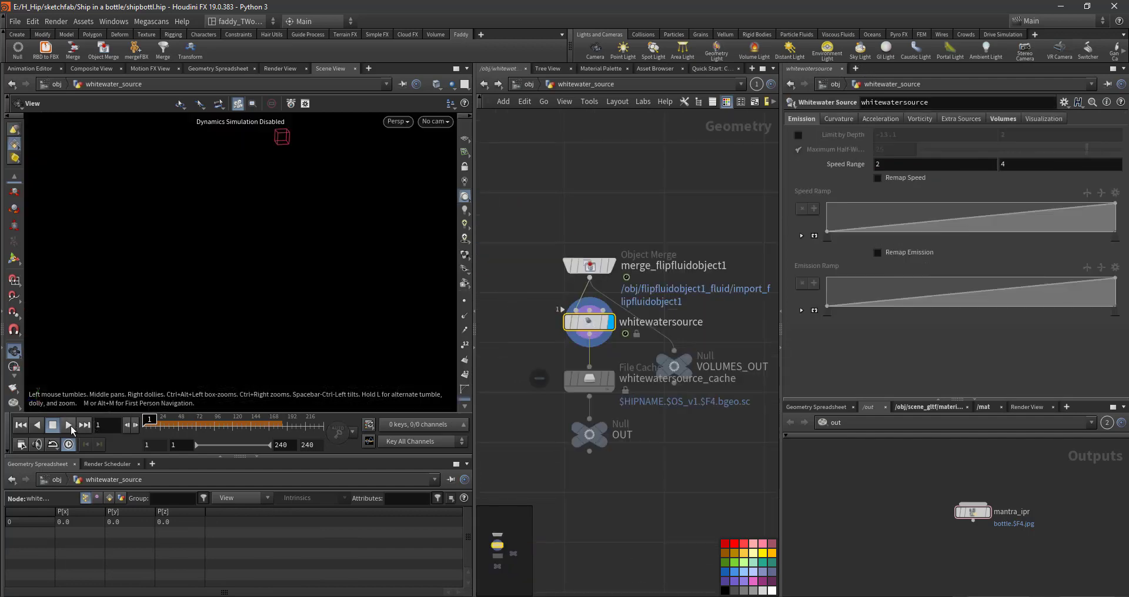
pyautogui.click(69, 425)
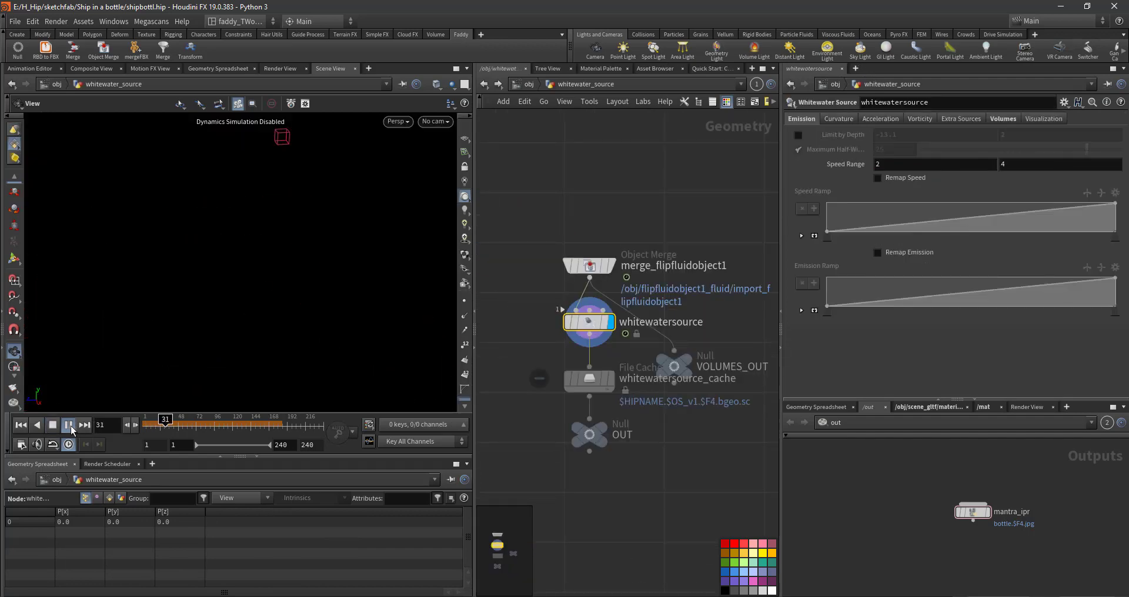
pyautogui.click(28, 425)
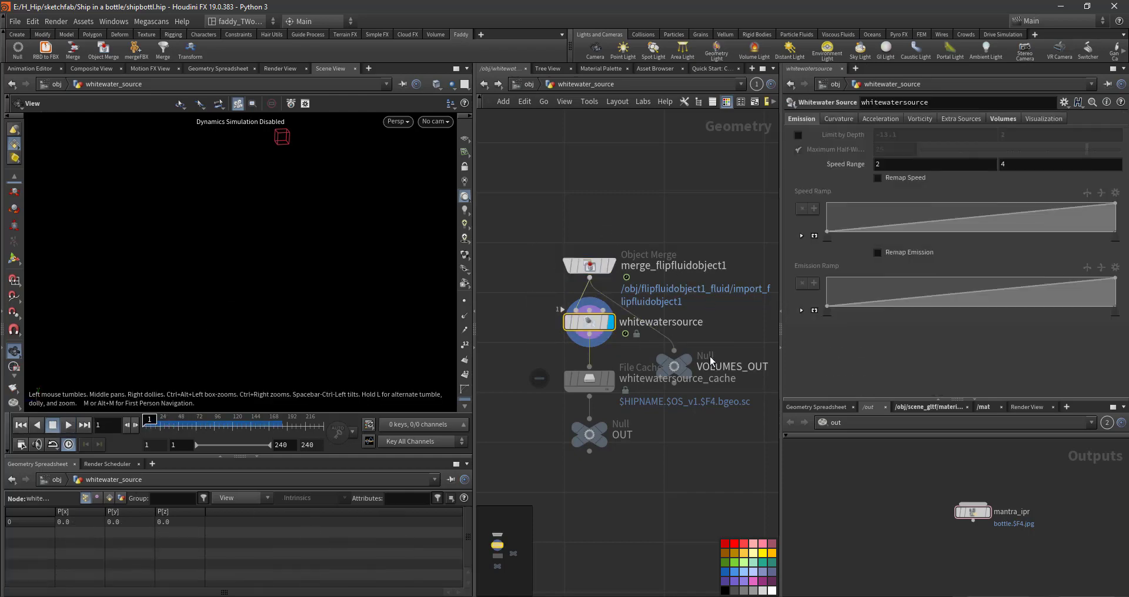
pyautogui.click(612, 266)
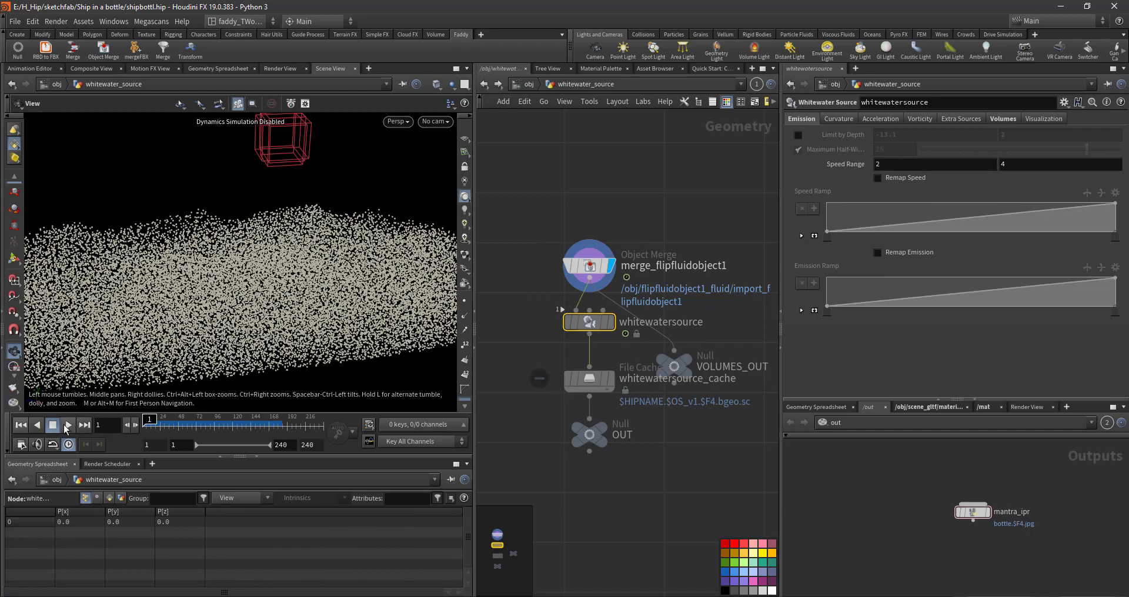
pyautogui.click(66, 428)
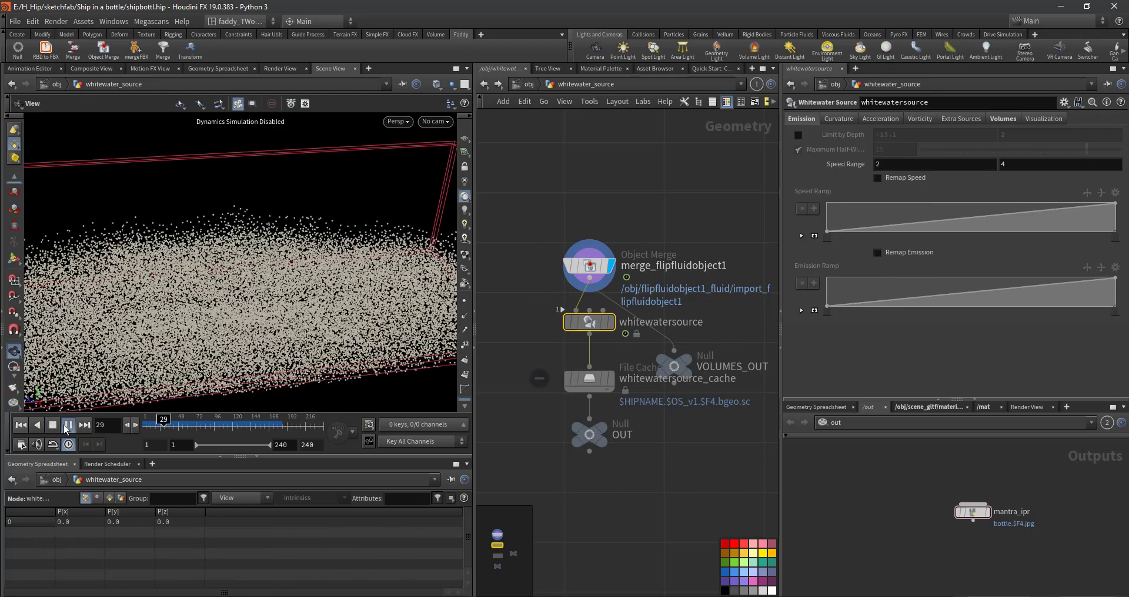
pyautogui.click(52, 425)
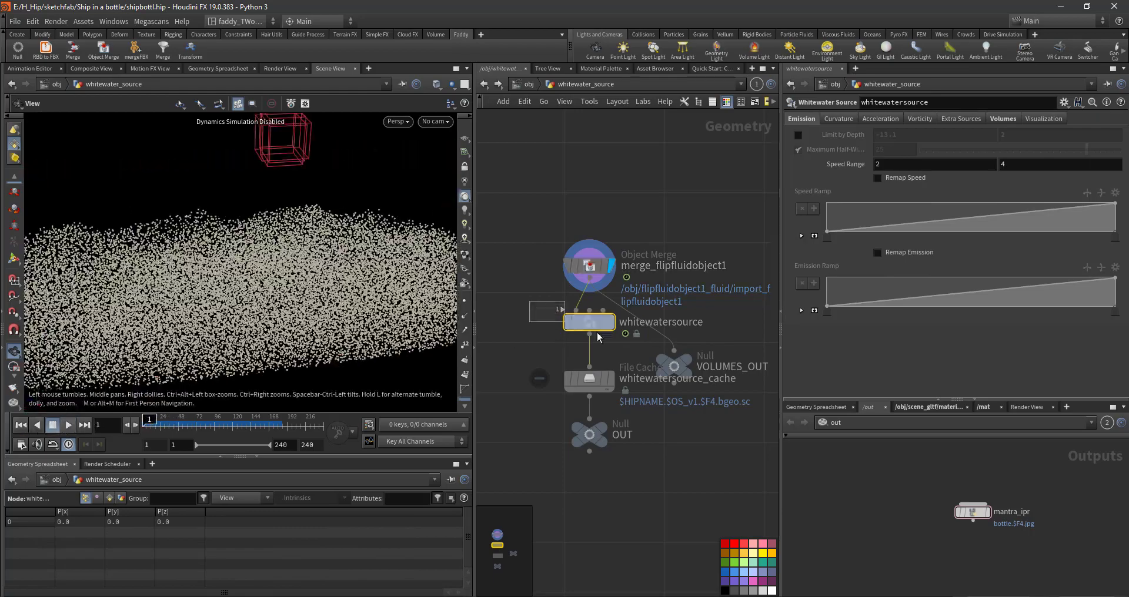
# Step: Turn on Limit by Depth, reset its values, and enter -5 as the lower limit
pyautogui.click(798, 135)
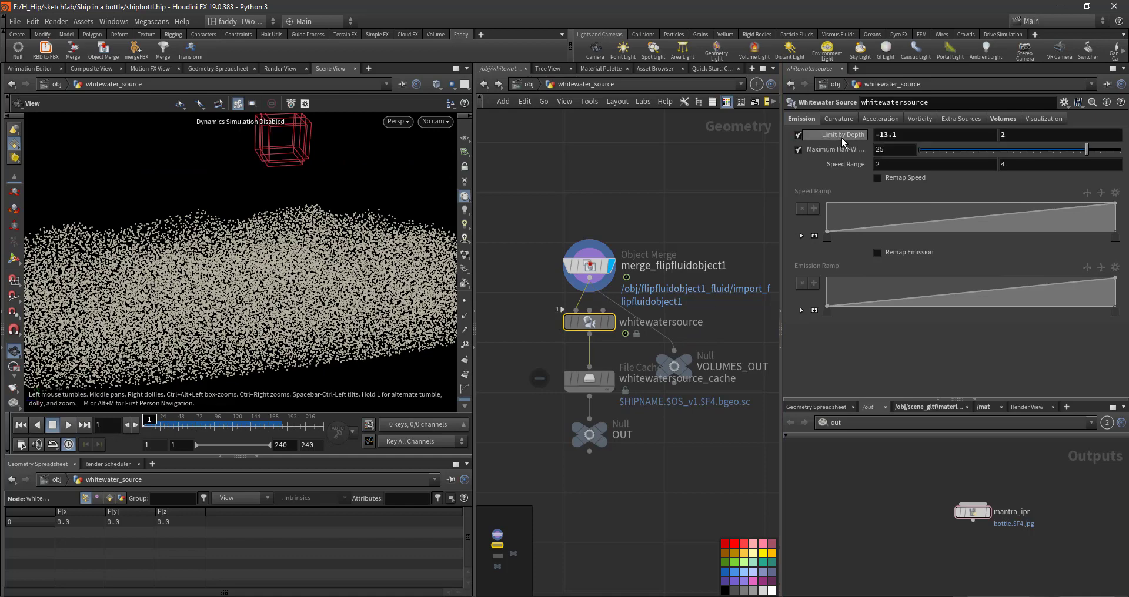
pyautogui.keyDown('ctrl'); pyautogui.middleClick(841, 136); pyautogui.keyUp('ctrl')
pyautogui.click(880, 135)
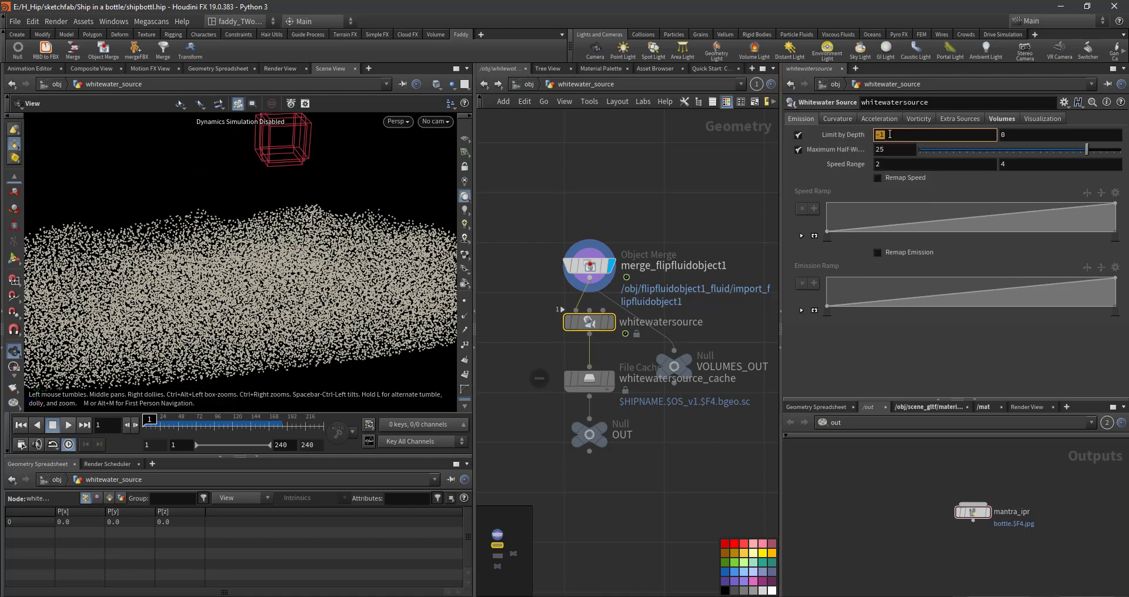
pyautogui.write('5')
pyautogui.press('Return')
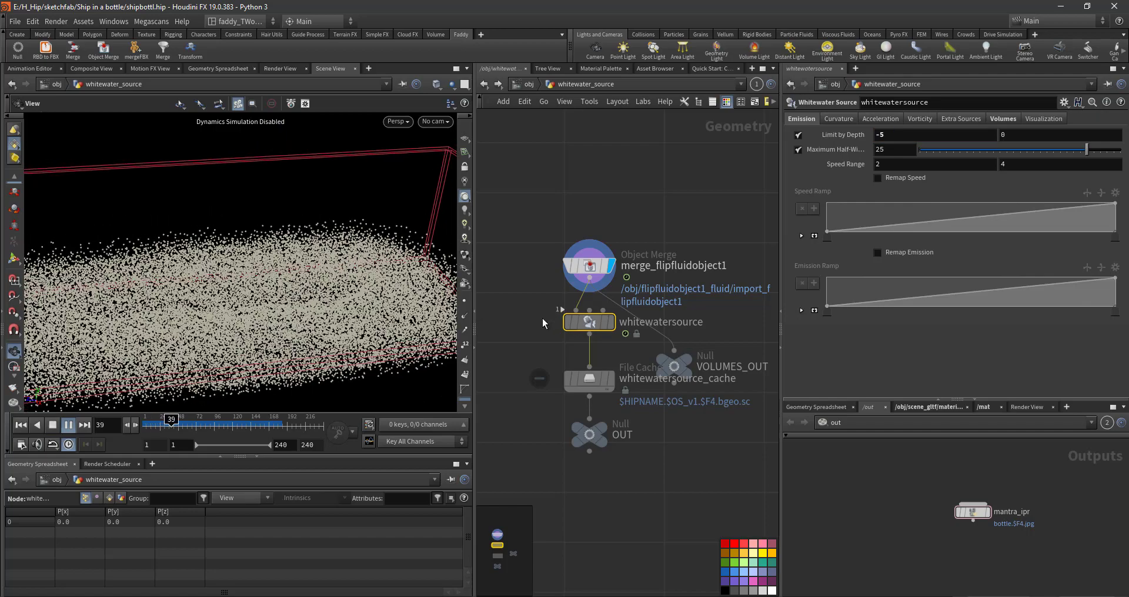
pyautogui.hotkey('ctrl', 'Up')
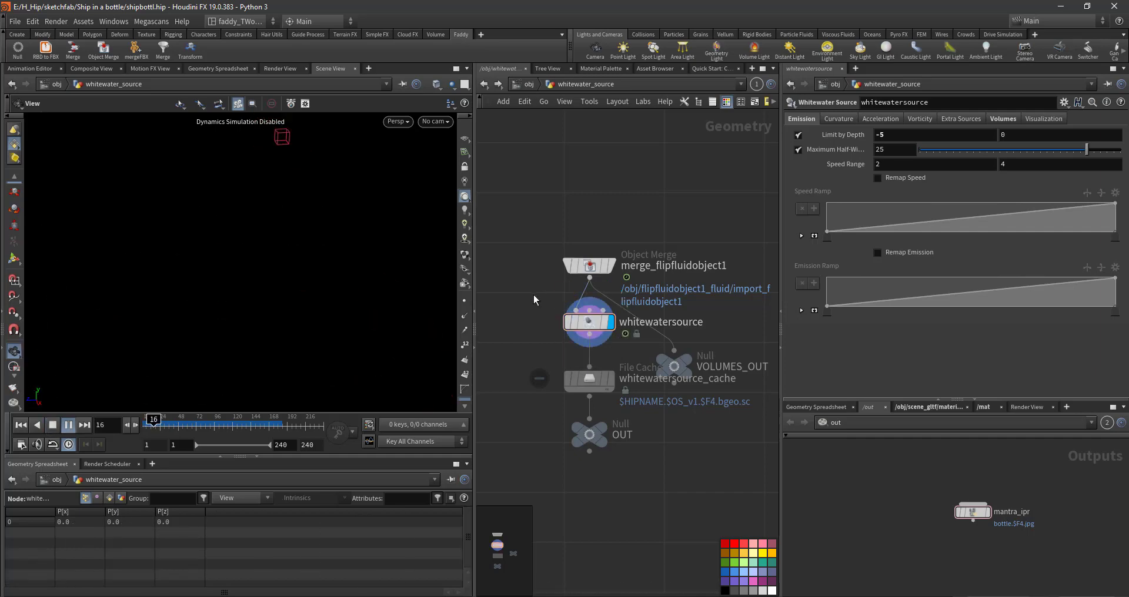
# Step: Start editing the upper depth limit and browse the Curvature, Acceleration and Vorticity emission tabs
pyautogui.click(1005, 135)
pyautogui.write('2')
pyautogui.hotkey('ctrl', 'Up')
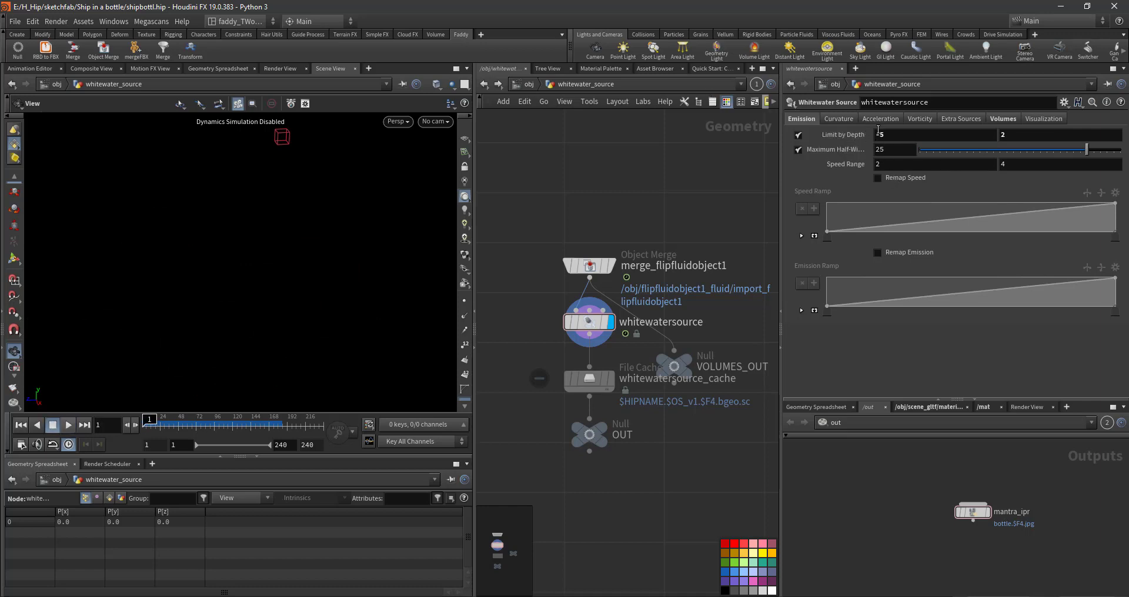
pyautogui.click(838, 119)
pyautogui.click(884, 120)
pyautogui.click(926, 120)
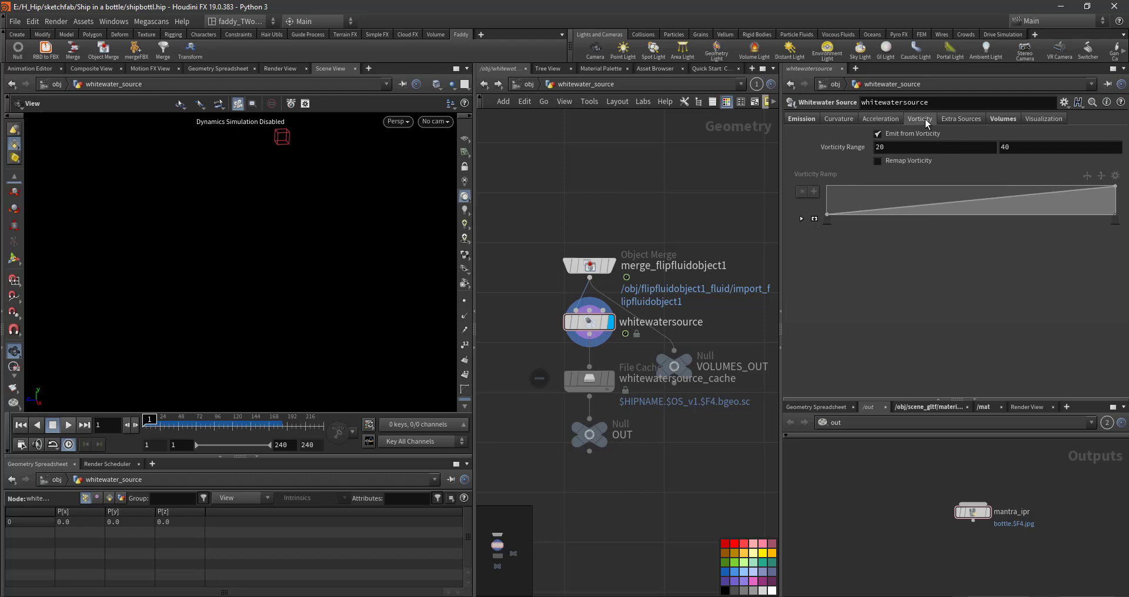
pyautogui.click(802, 120)
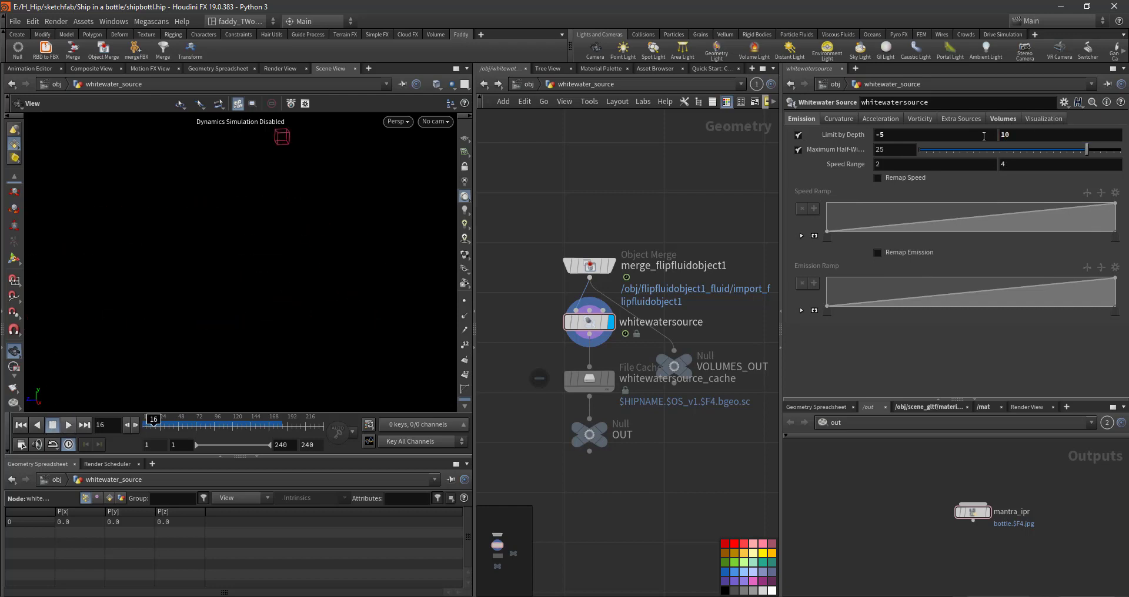
# Step: Enable the dynamics simulation and set the depth limits to -10 and 10, previewing playback
pyautogui.click(21, 444)
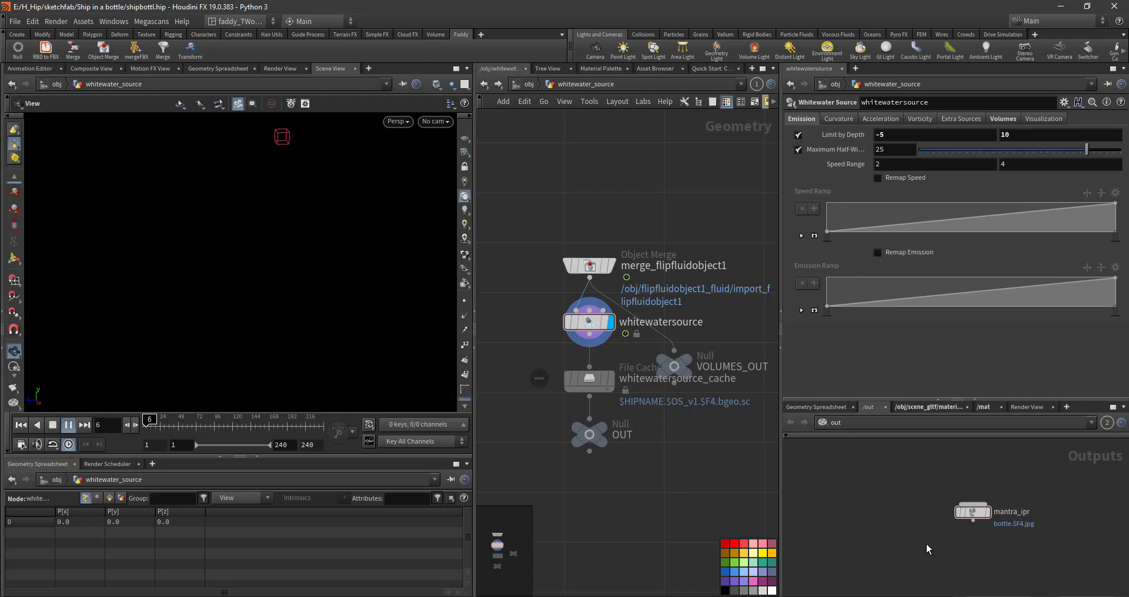
pyautogui.press('Up')
pyautogui.hotkey('ctrl', 'Up')
pyautogui.write('10')
pyautogui.press('Return')
pyautogui.press('Up')
pyautogui.press('Up')
pyautogui.hotkey('ctrl', 'Up')
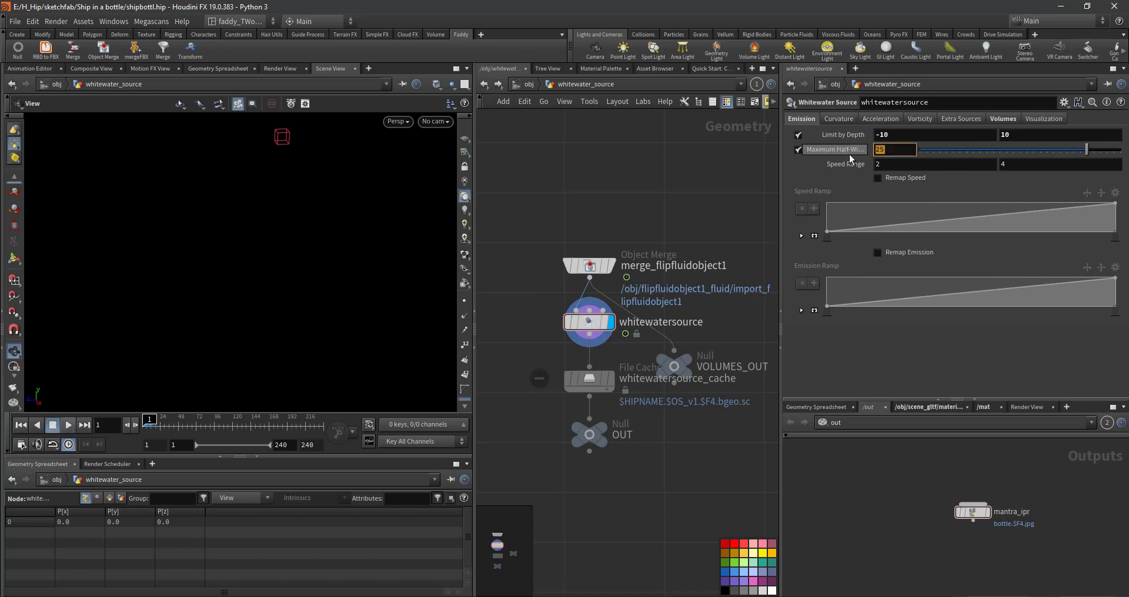
# Step: Set Maximum Half-Width to 50 and play back to check the wider source
pyautogui.write('50')
pyautogui.press('Return')
pyautogui.press('Up')
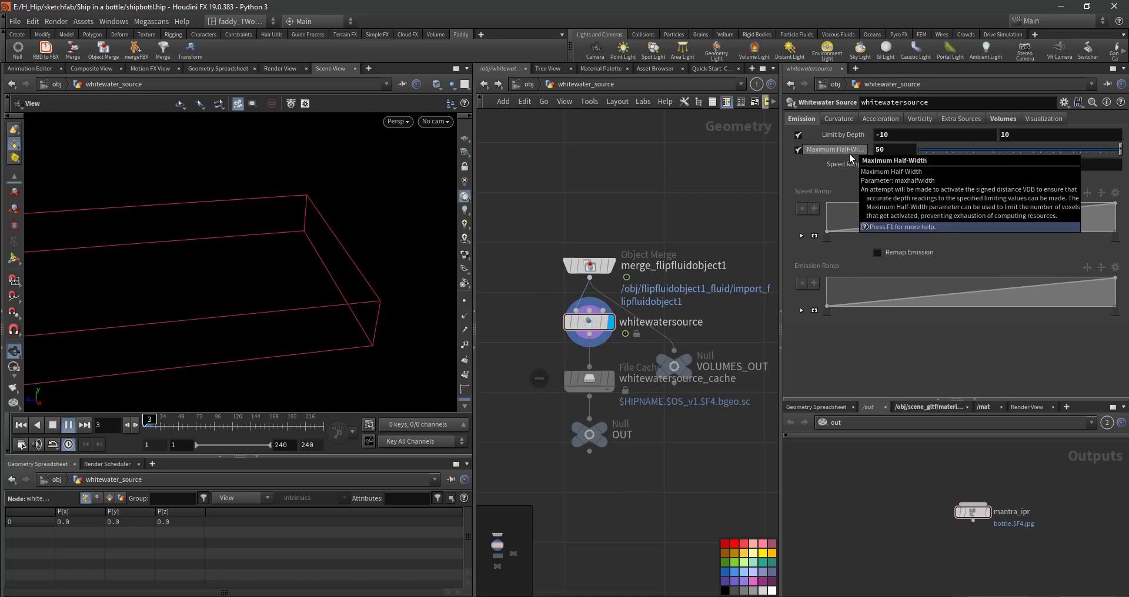
pyautogui.press('Up')
pyautogui.hotkey('ctrl', 'Up')
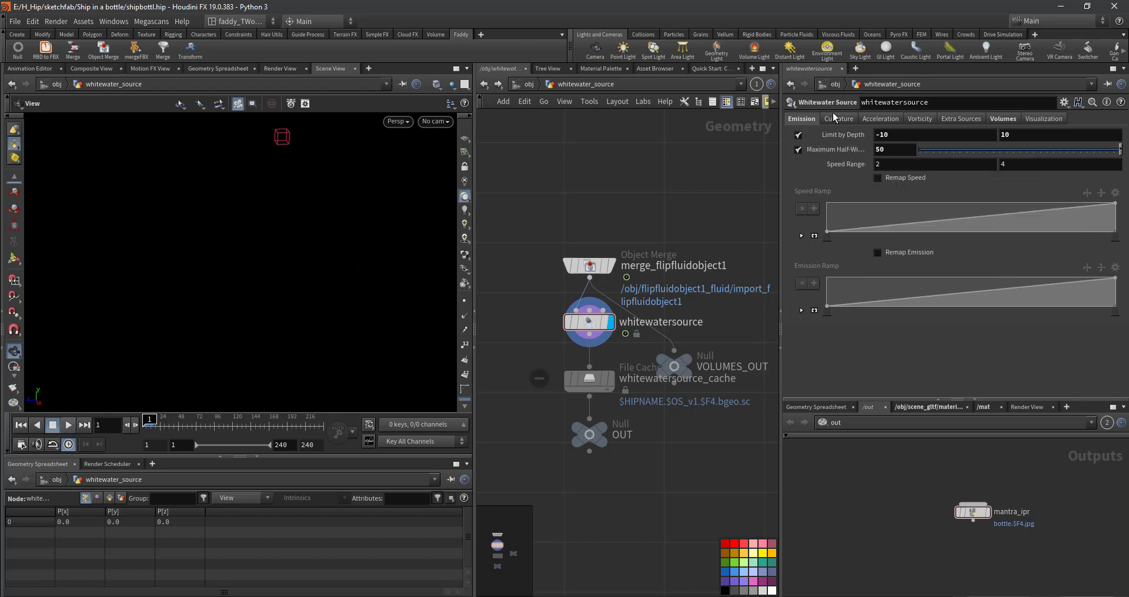
# Step: Set the Acceleration Range minimum to 1 and preview the acceleration emission
pyautogui.click(837, 118)
pyautogui.click(880, 120)
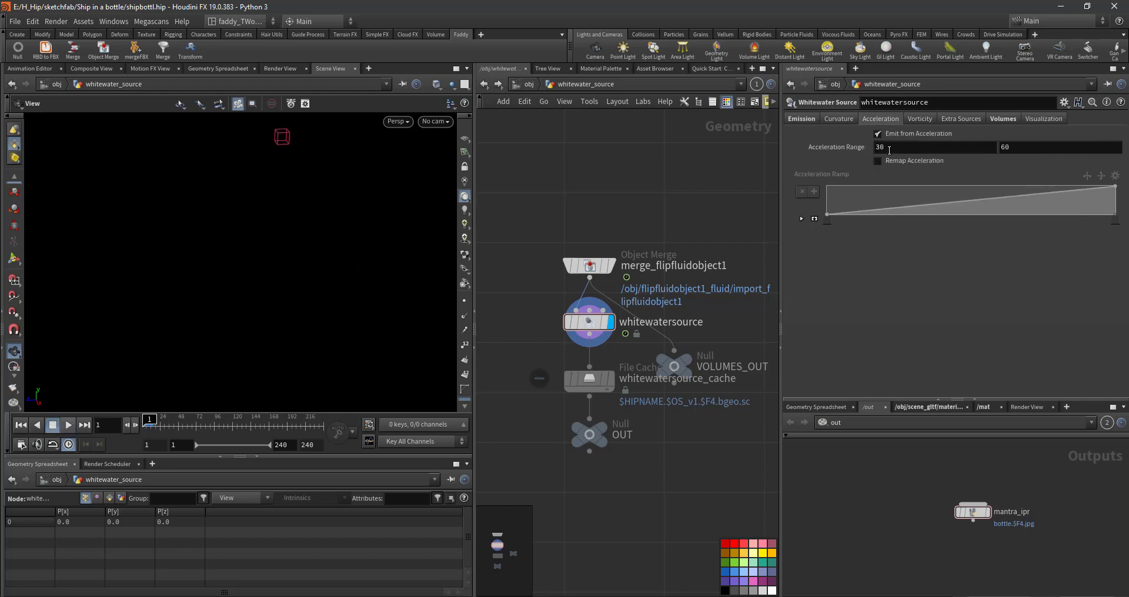
pyautogui.press('Return')
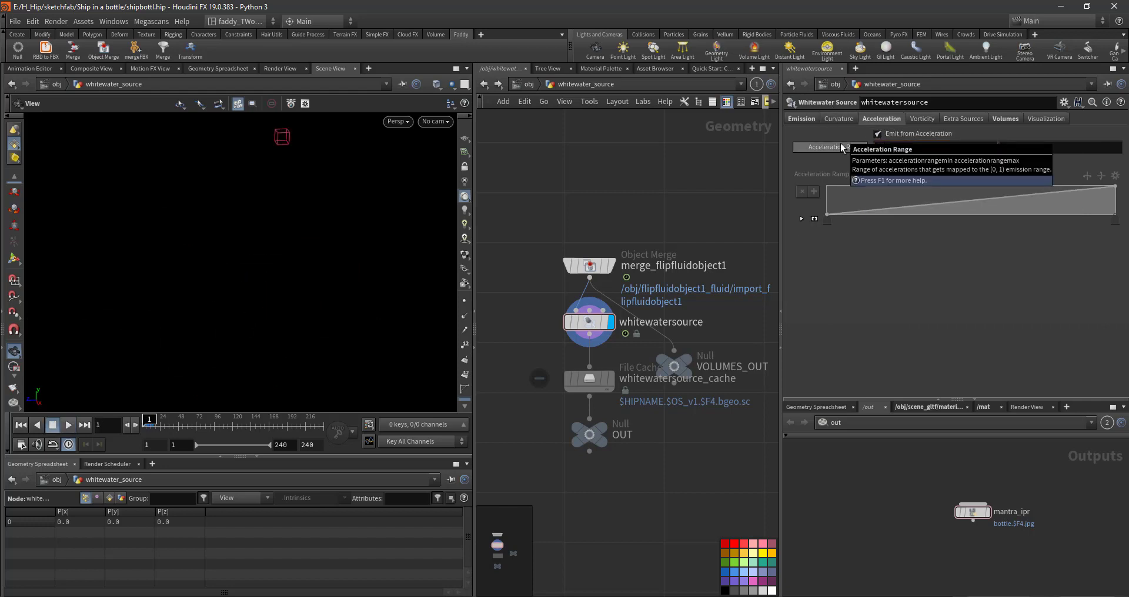
pyautogui.press('Up')
pyautogui.hotkey('ctrl', 'Left')
pyautogui.press('Up')
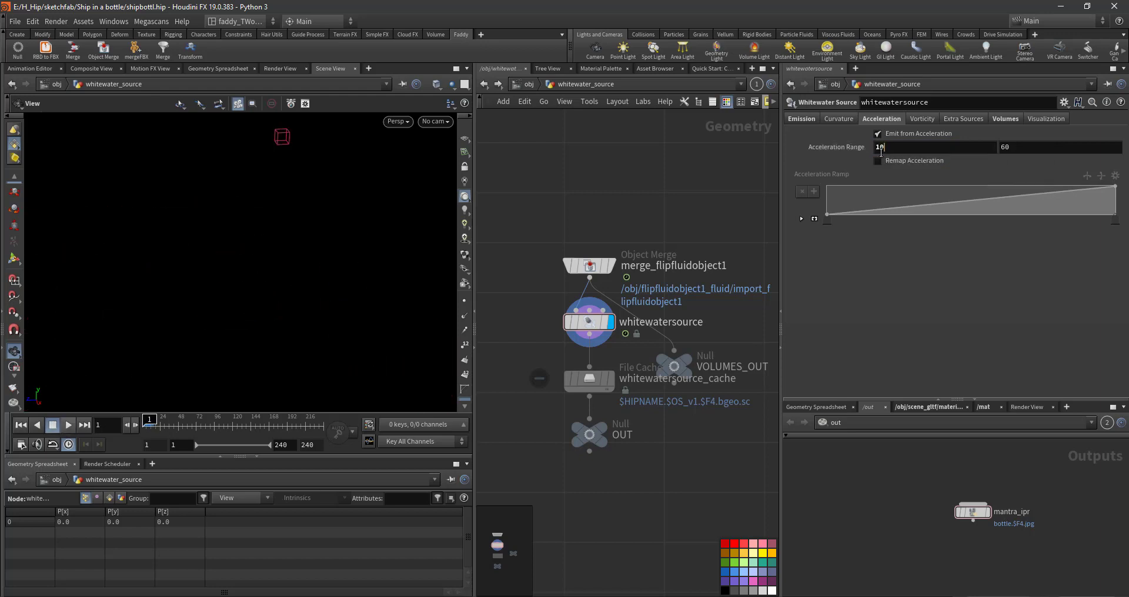
pyautogui.write('1')
pyautogui.press('Return')
pyautogui.press('Up')
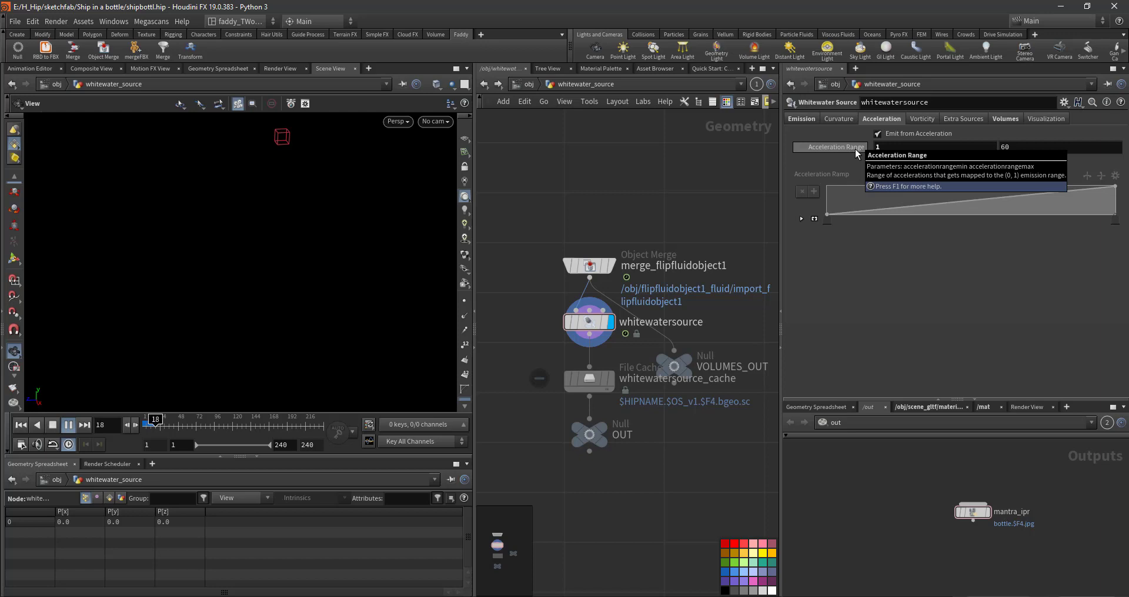
pyautogui.press('Up')
pyautogui.moveTo(344, 314); pyautogui.dragTo(214, 323)
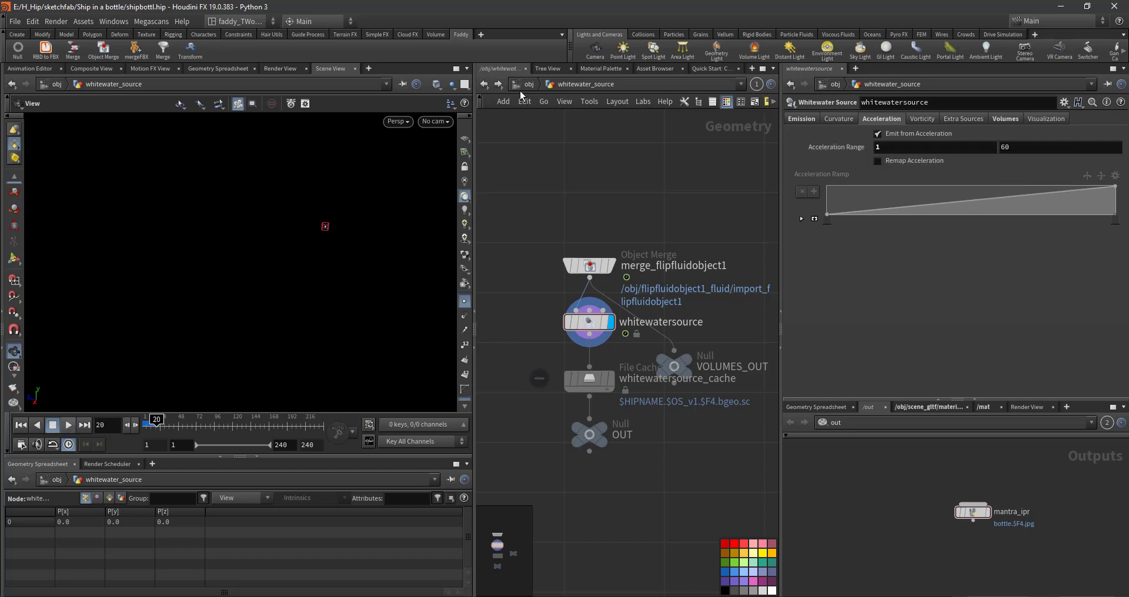
# Step: Go into the whitewater_import network and select the import_whitewater node
pyautogui.press('u')
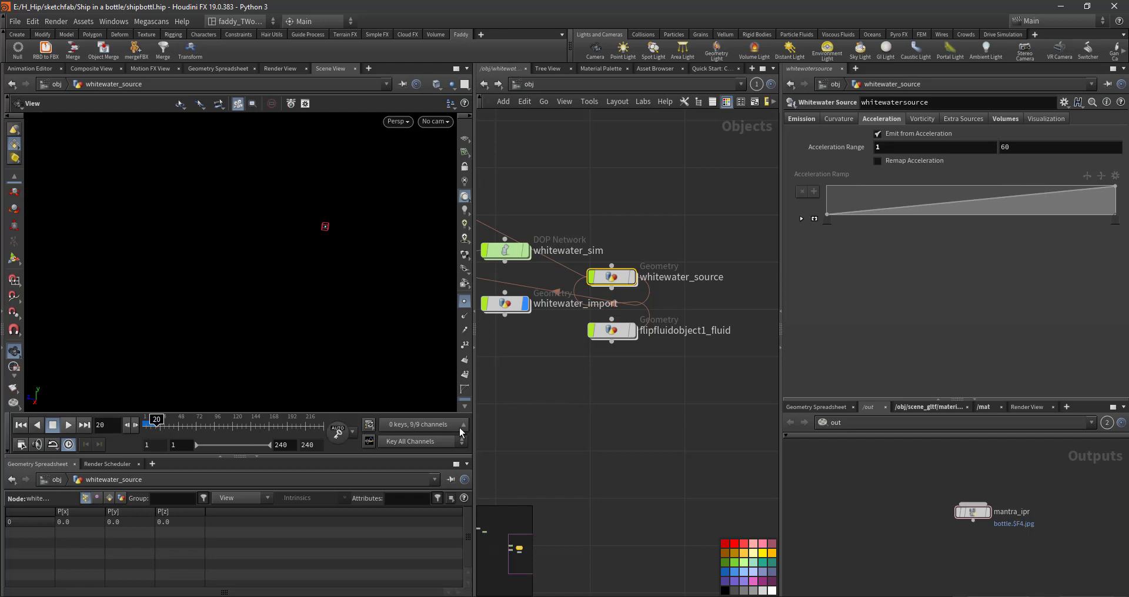
pyautogui.doubleClick(567, 303)
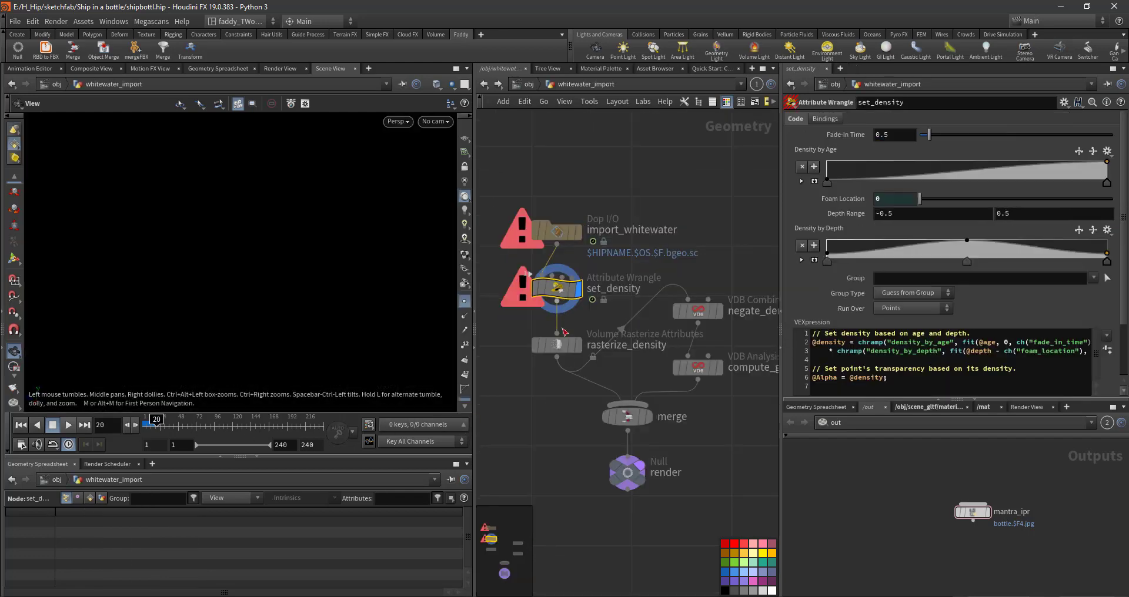
pyautogui.click(629, 238)
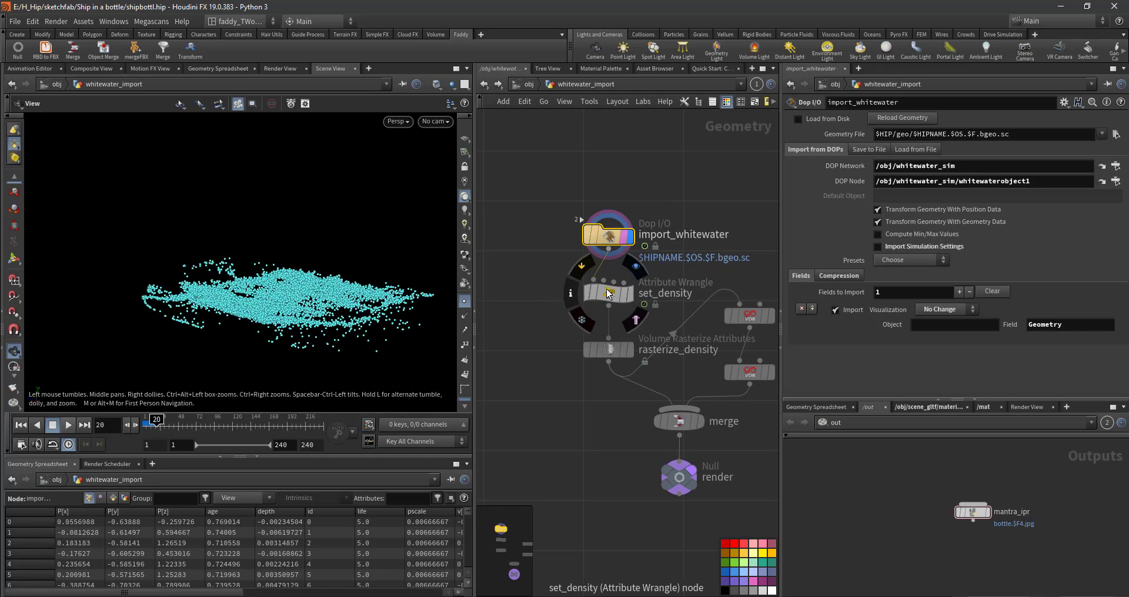
# Step: Play the whitewater particles, replay from frame 1, stop at frame 26, and return to /obj
pyautogui.press('Up')
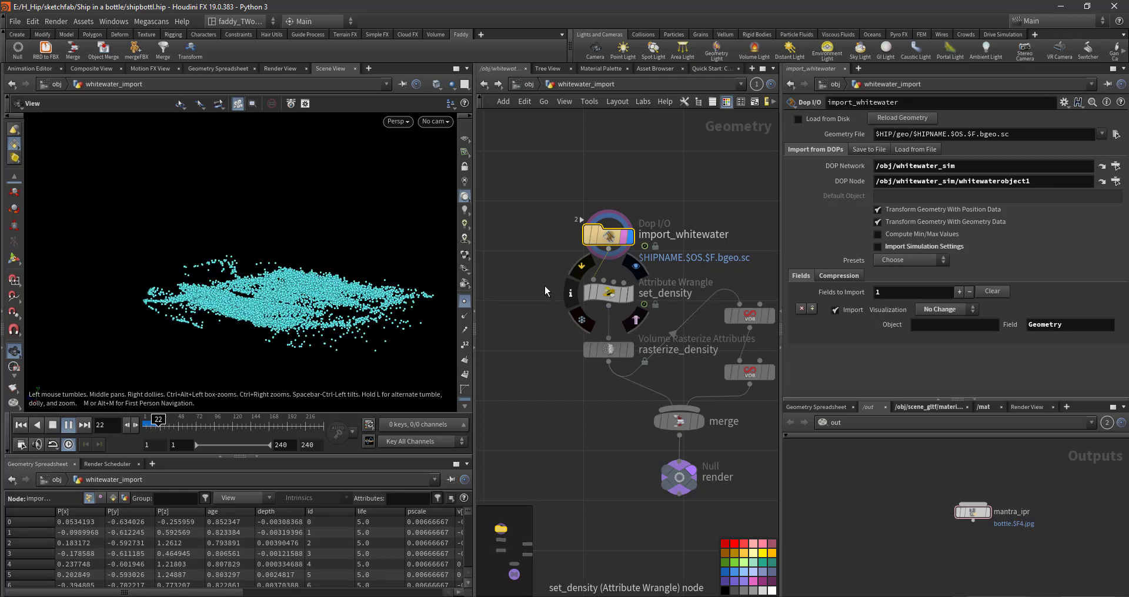
pyautogui.press('Up')
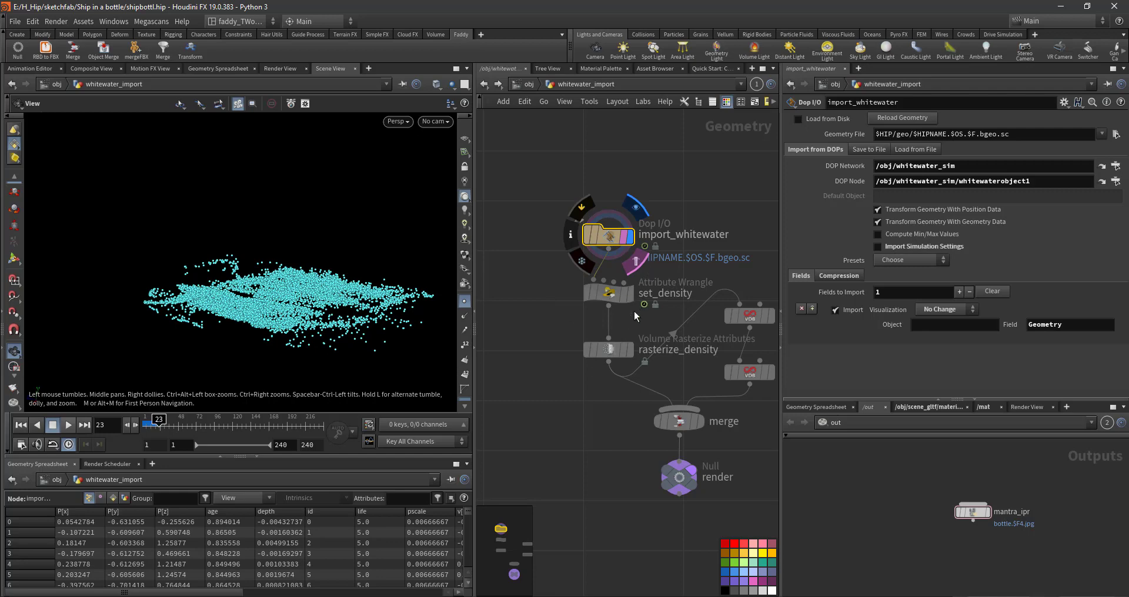
pyautogui.hotkey('ctrl', 'Left')
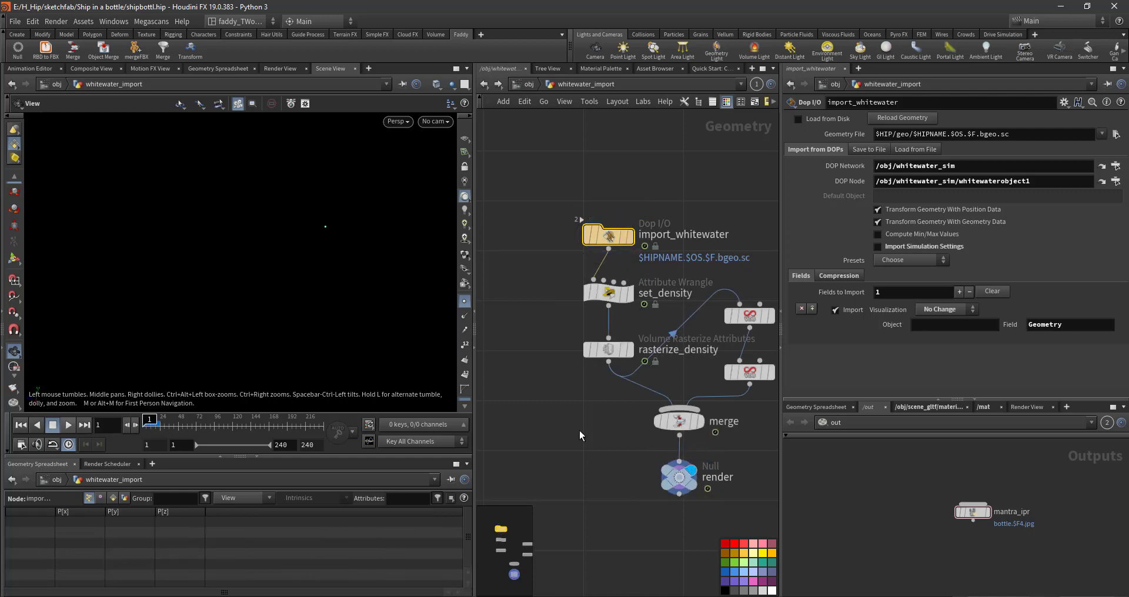
pyautogui.press('Up')
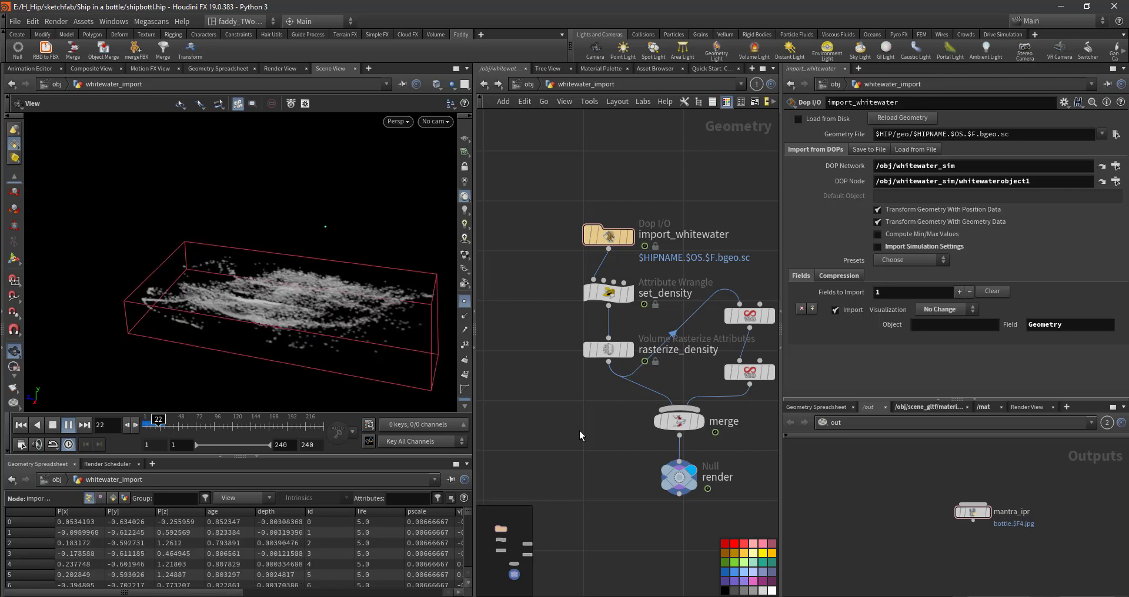
pyautogui.press('Escape')
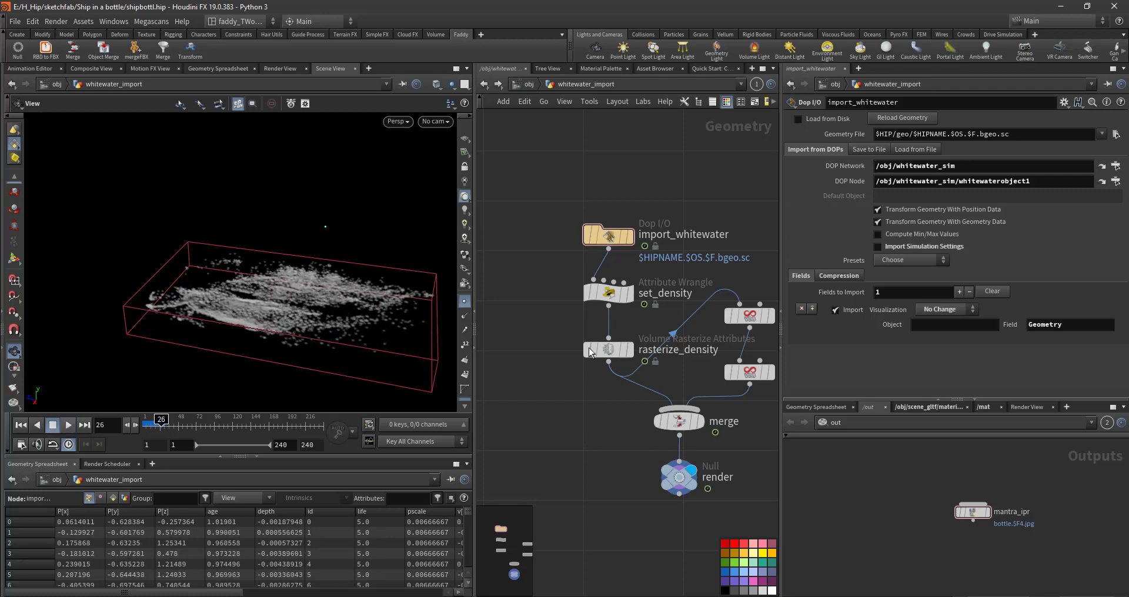
pyautogui.moveTo(550, 261); pyautogui.dragTo(539, 218, button='middle')
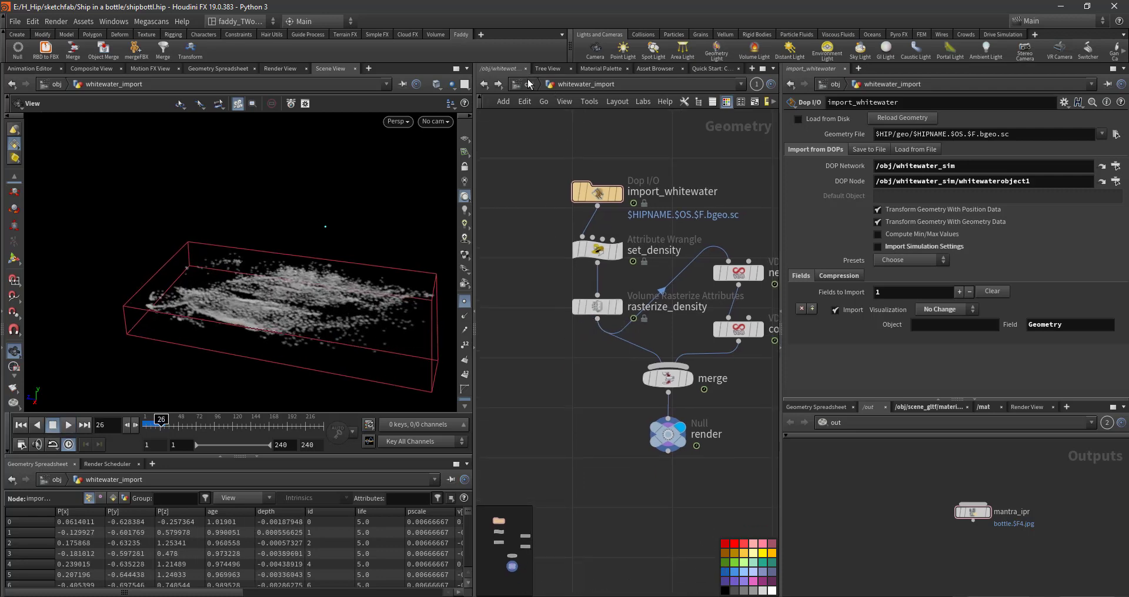
pyautogui.click(528, 85)
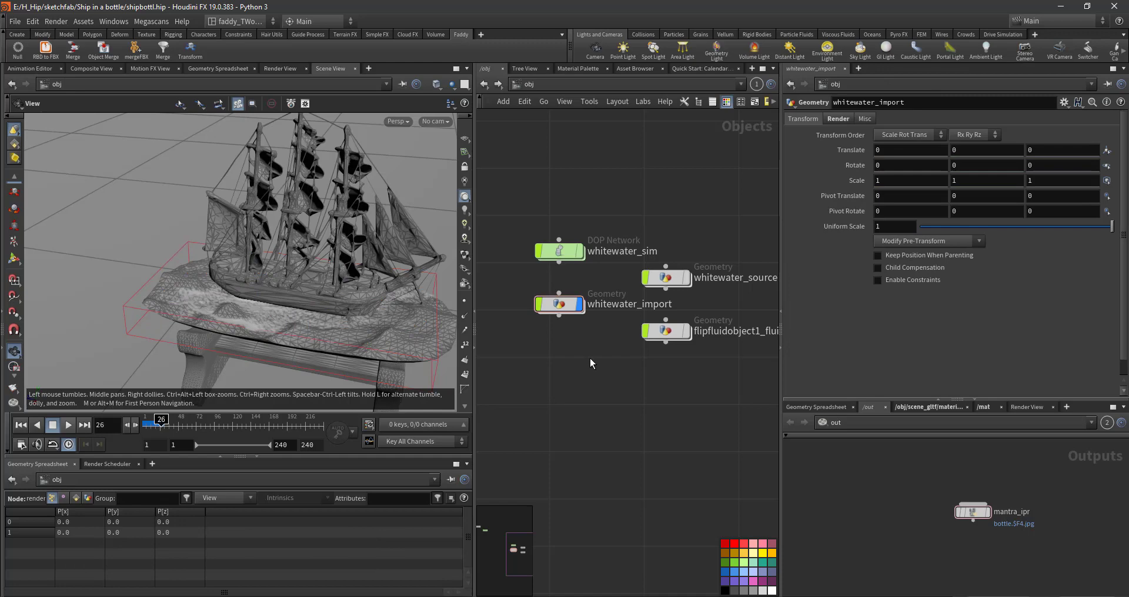
# Step: Inside scene_gltf, set the display flag on sea_mer_0_fluid to show the blue sea particles
pyautogui.moveTo(744, 302)
pyautogui.mouseDown(button='middle')
pyautogui.moveTo(697, 300)
pyautogui.moveTo(705, 311)
pyautogui.mouseUp(button='middle')
pyautogui.click(628, 341)
pyautogui.click(647, 341)
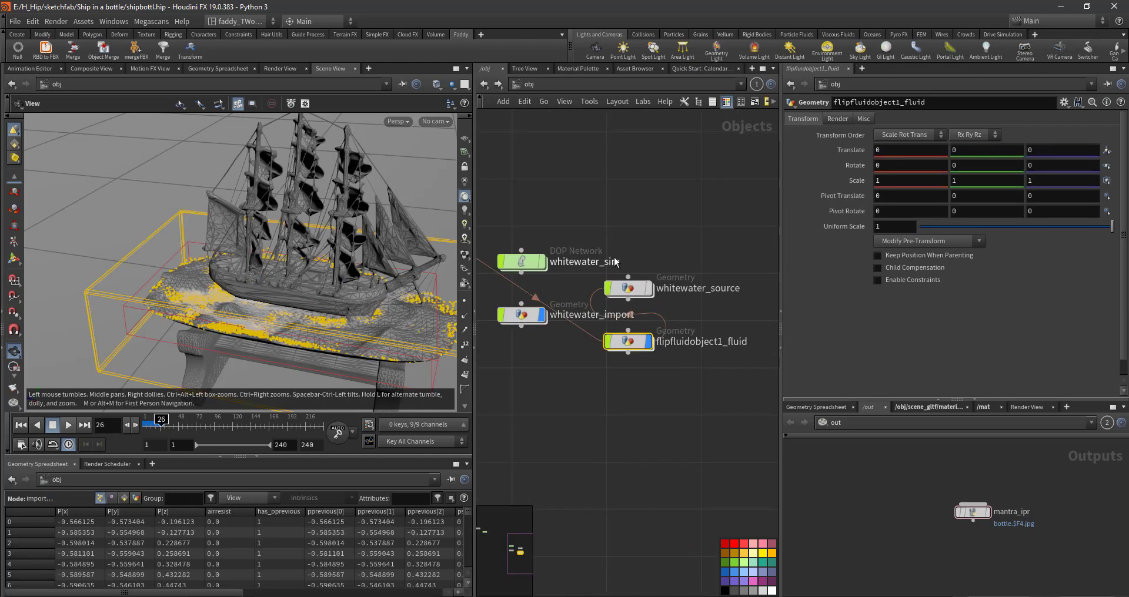
pyautogui.click(609, 215)
pyautogui.moveTo(519, 105); pyautogui.dragTo(650, 304, button='middle')
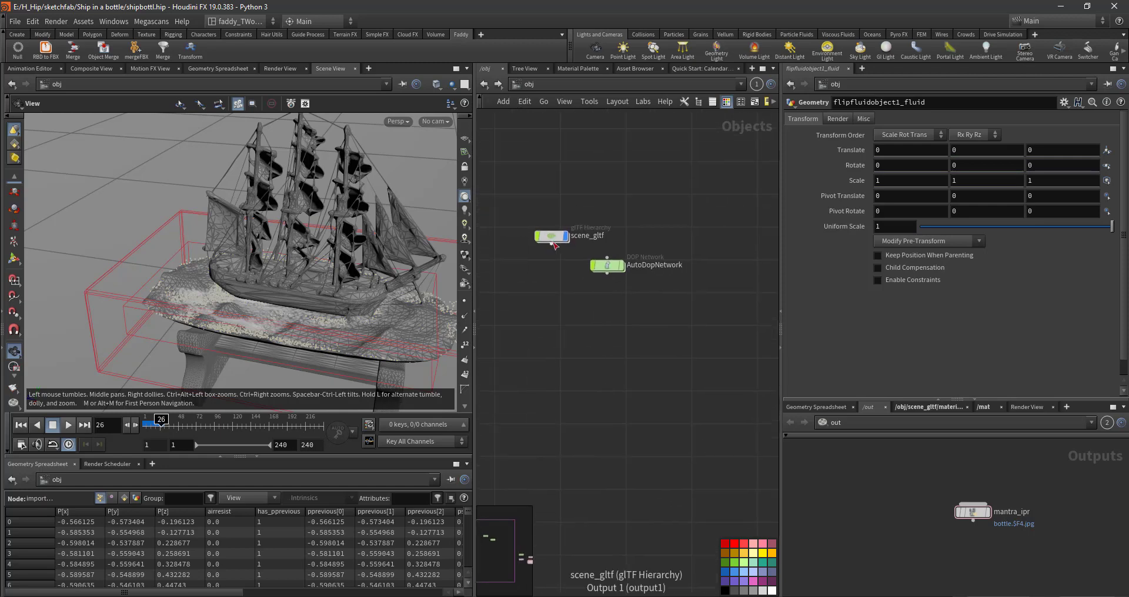
pyautogui.doubleClick(553, 237)
pyautogui.scroll(-3, 611, 236)
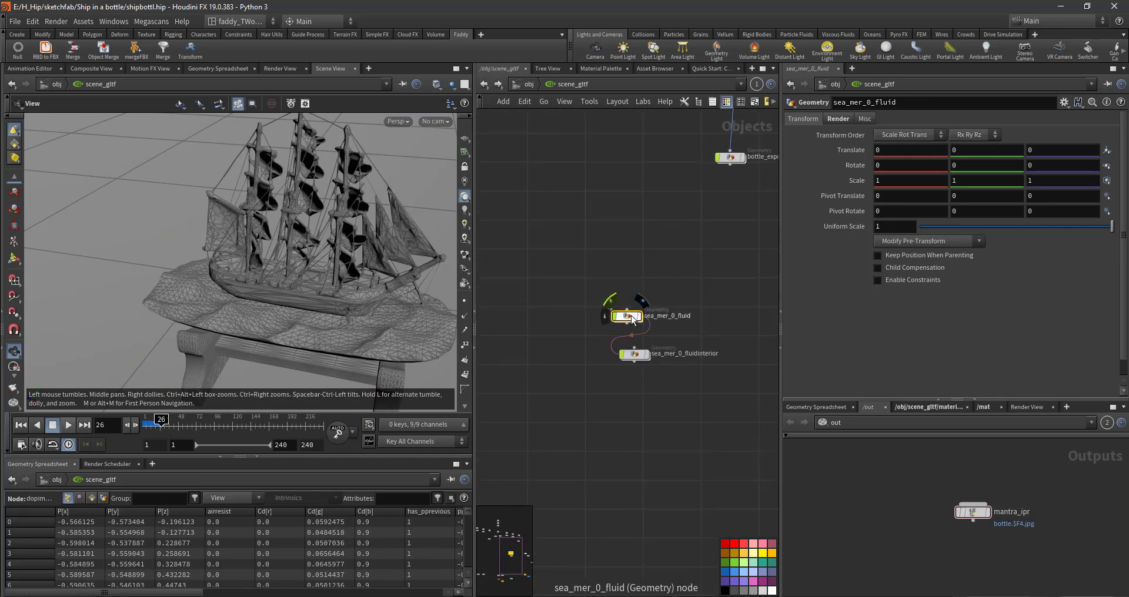
pyautogui.click(643, 301)
pyautogui.hotkey('ctrl', 'z')
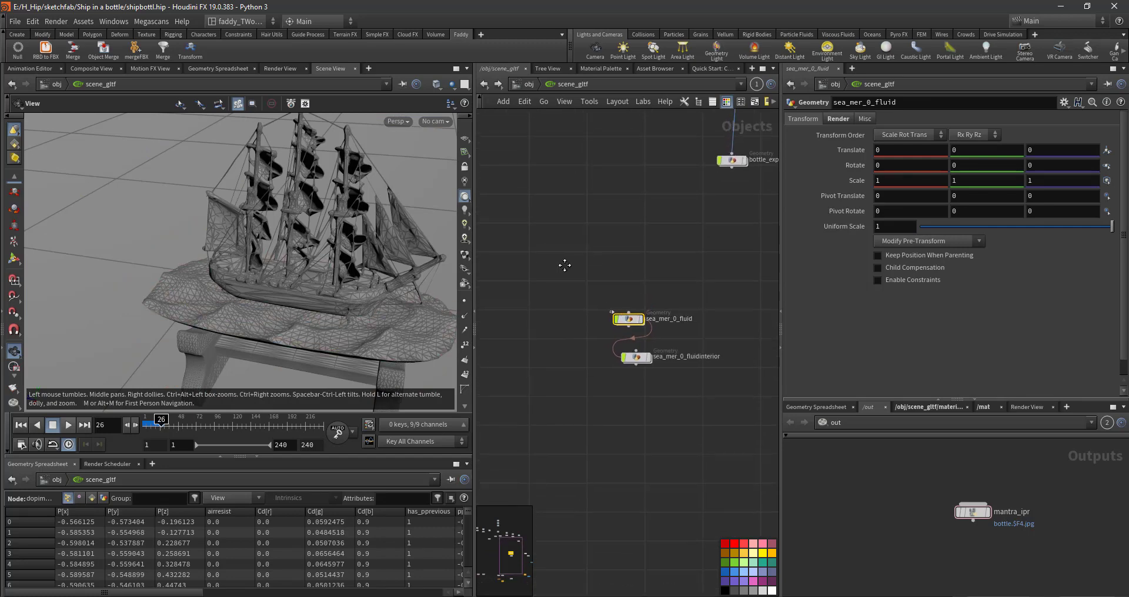
pyautogui.hotkey('ctrl', 'z')
pyautogui.hotkey('ctrl', 'z')
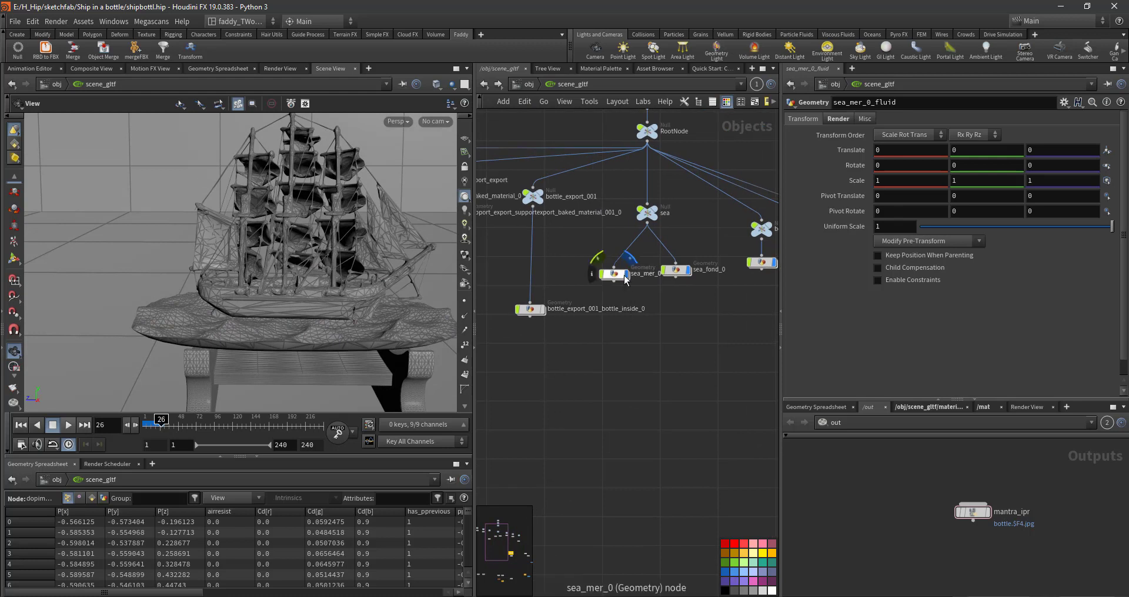
pyautogui.moveTo(676, 270)
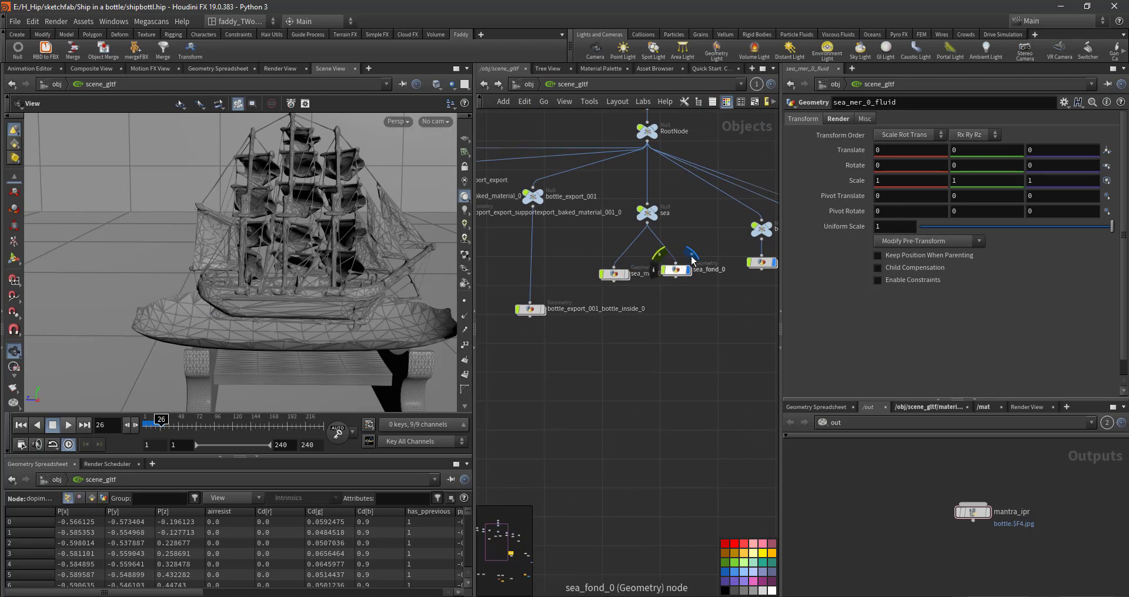
pyautogui.hotkey('ctrl', 'z')
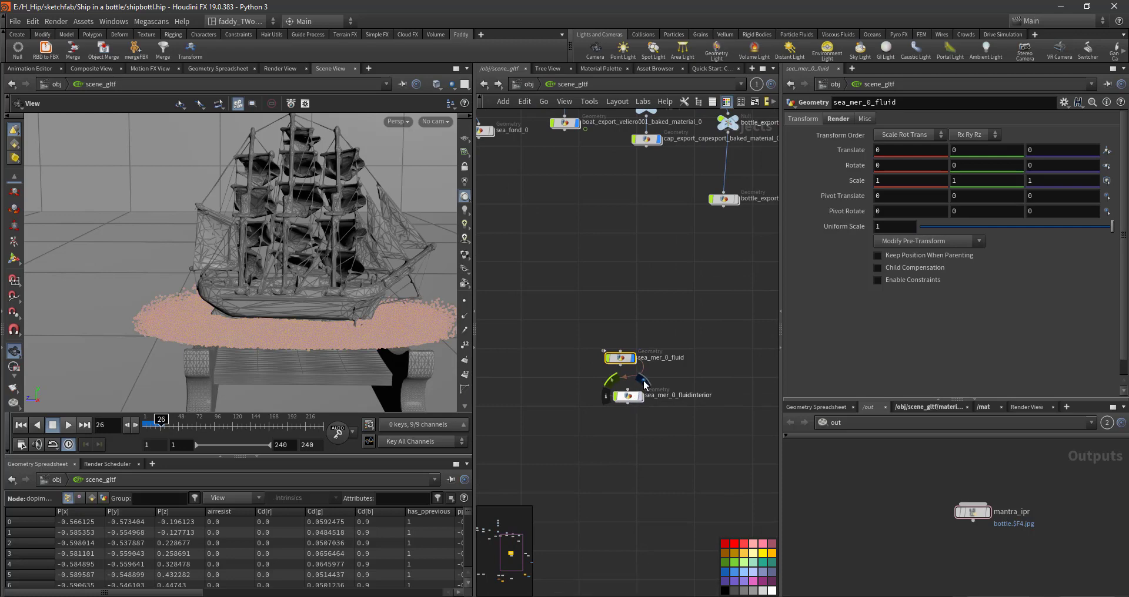
pyautogui.click(550, 325)
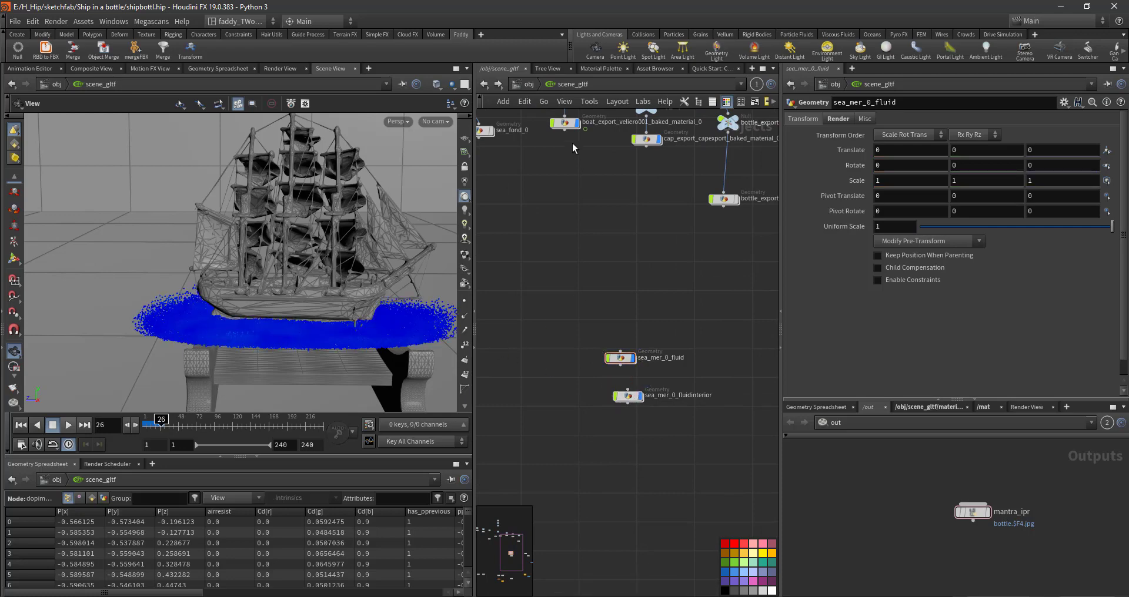
# Step: Back at /obj, play the simulation from the start, then stop and reset to frame 1
pyautogui.click(527, 86)
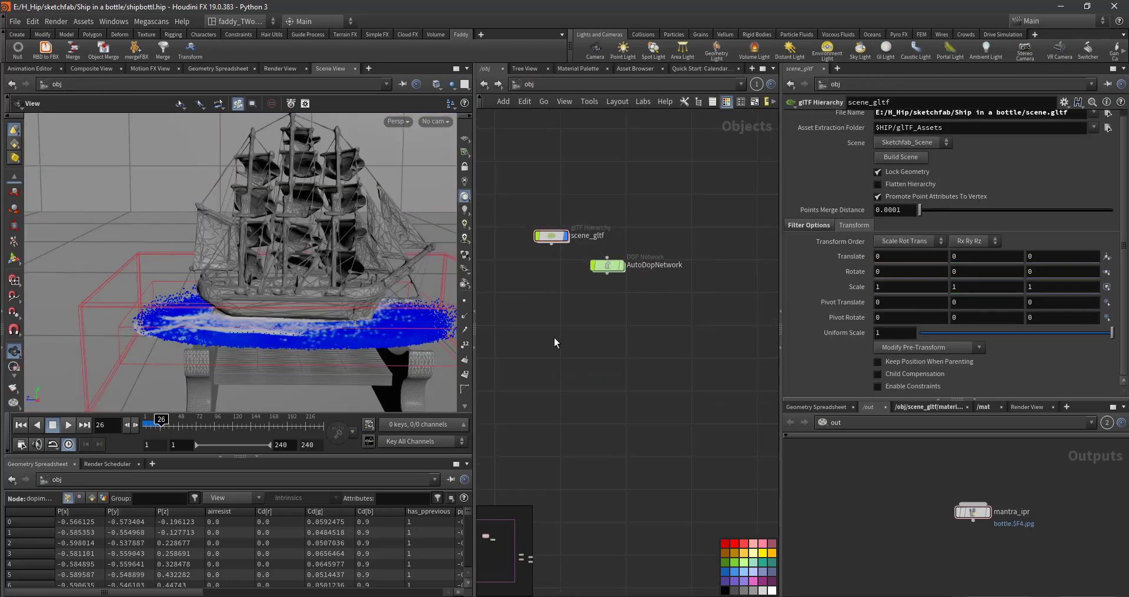
pyautogui.hotkey('ctrl', 'Up')
pyautogui.press('Up')
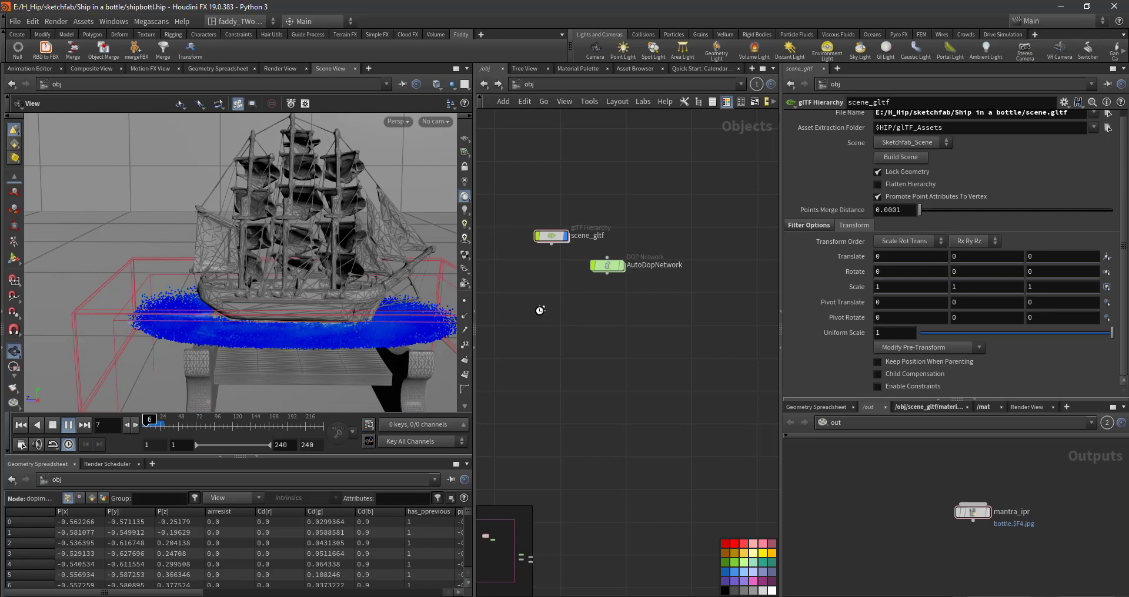
pyautogui.hotkey('ctrl', 'Left')
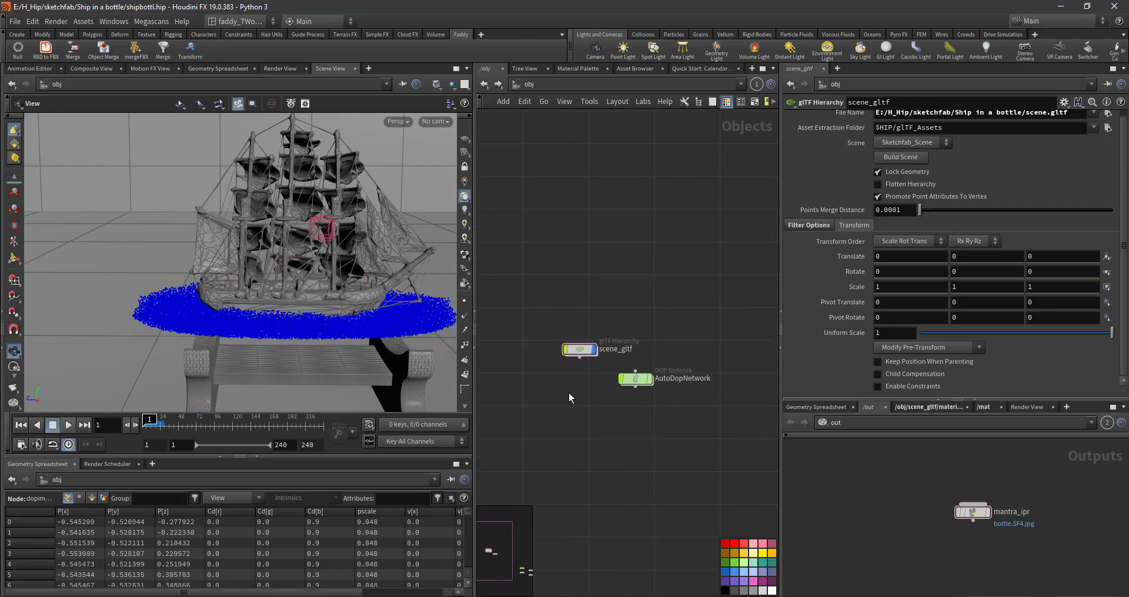
# Step: Inside scene_gltf, inspect the motionfx wave1 sine channel (period 4.31, amplitude 0.05)
pyautogui.doubleClick(581, 349)
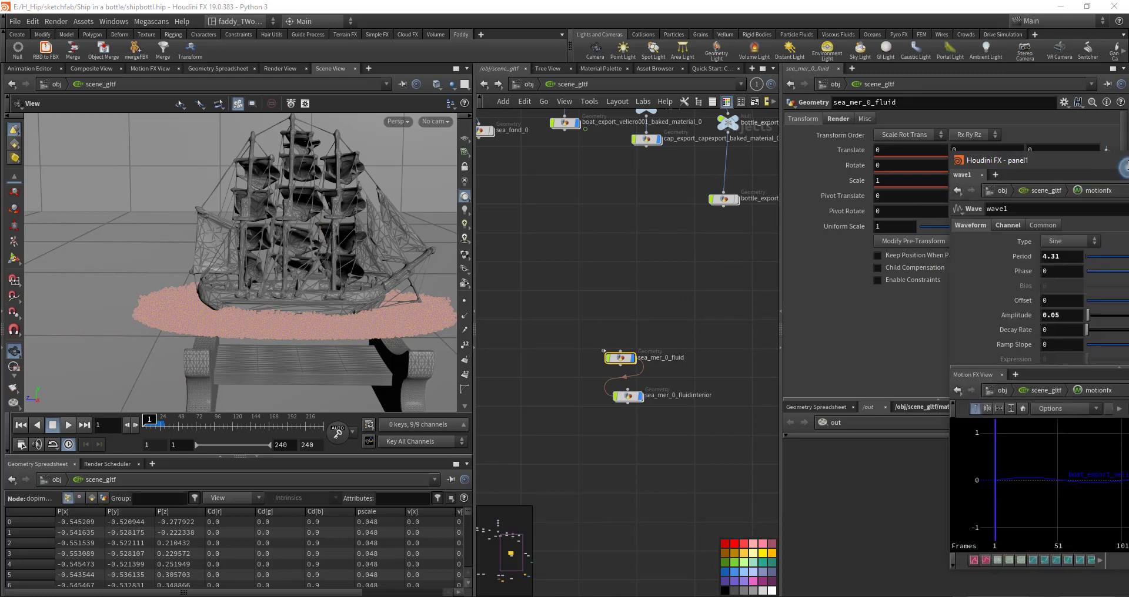
pyautogui.scroll(3, 831, 452)
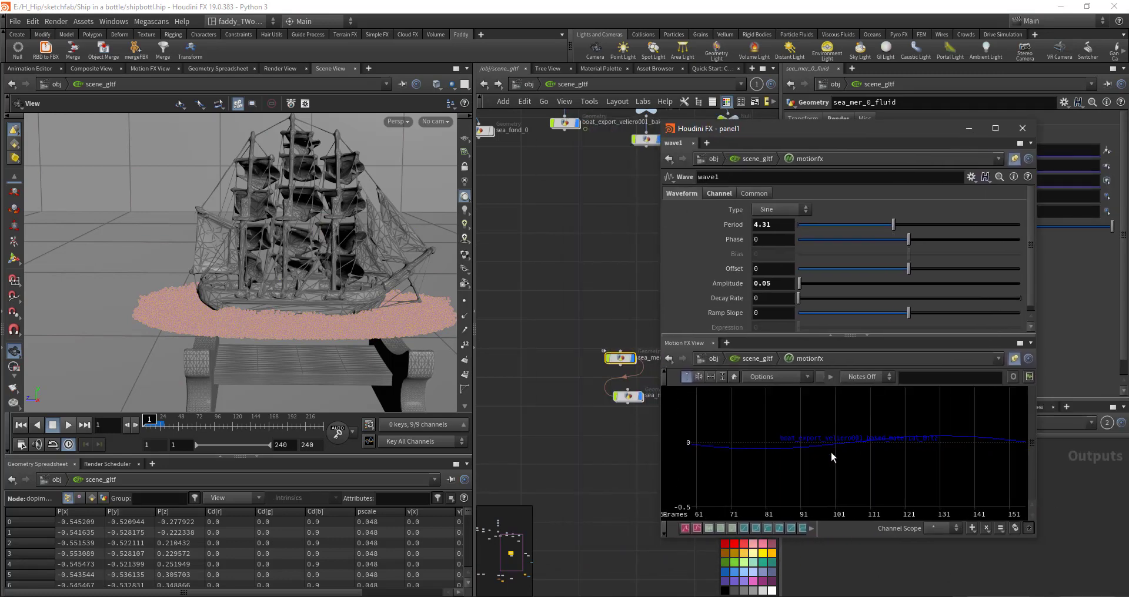
pyautogui.scroll(2, 831, 452)
pyautogui.moveTo(619, 361); pyautogui.dragTo(531, 320, button='middle')
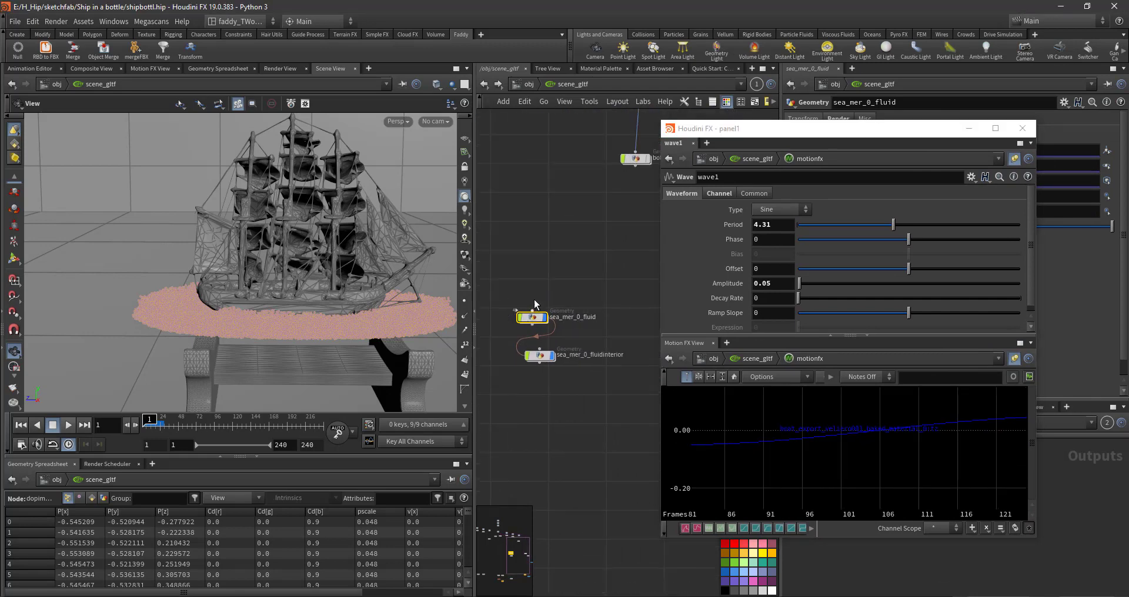
pyautogui.press('h')
pyautogui.press('u')
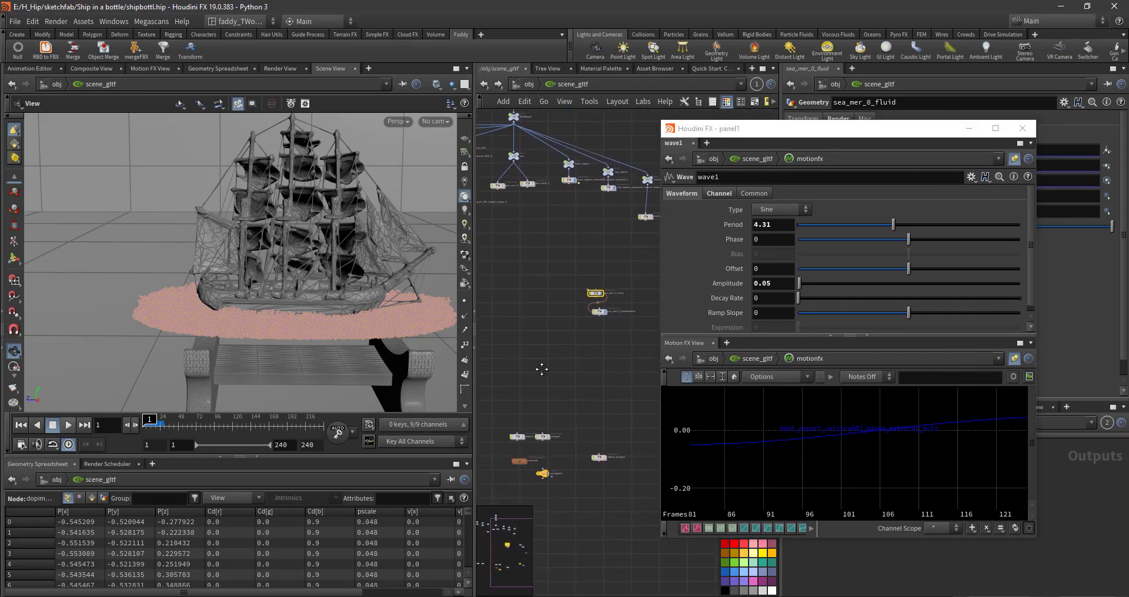
pyautogui.click(556, 320)
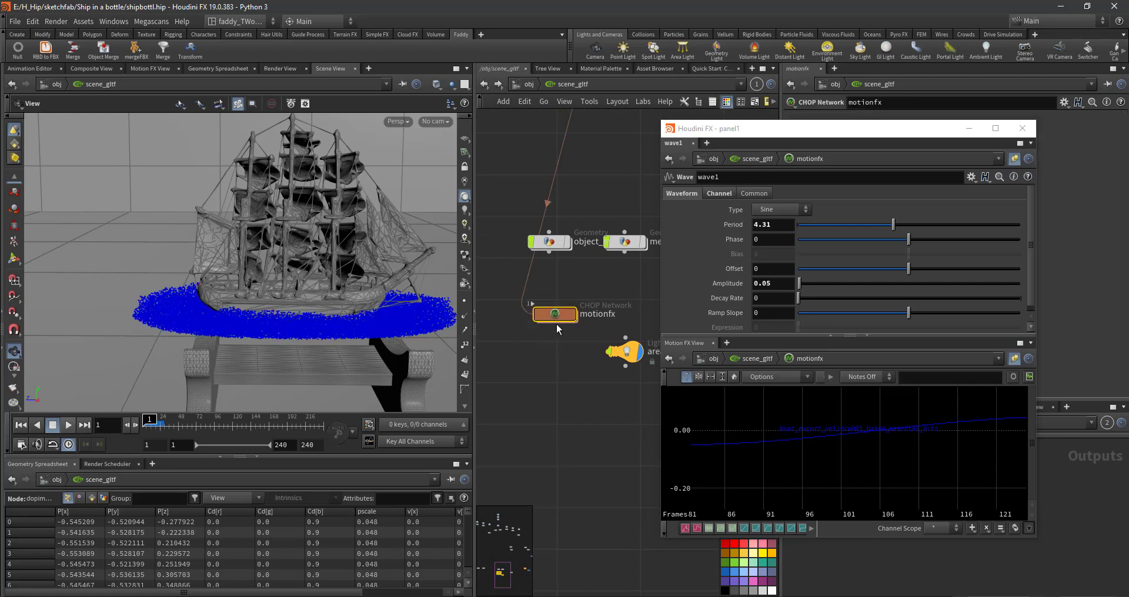
pyautogui.scroll(-3, 635, 277)
# Step: Select the boat_export geometry node, check its Translate Z, and play the sea simulation
pyautogui.moveTo(593, 233)
pyautogui.mouseDown(button='middle')
pyautogui.moveTo(588, 210)
pyautogui.moveTo(560, 334)
pyautogui.mouseUp(button='middle')
pyautogui.moveTo(533, 232); pyautogui.dragTo(533, 231)
pyautogui.moveTo(785, 128); pyautogui.dragTo(835, 280)
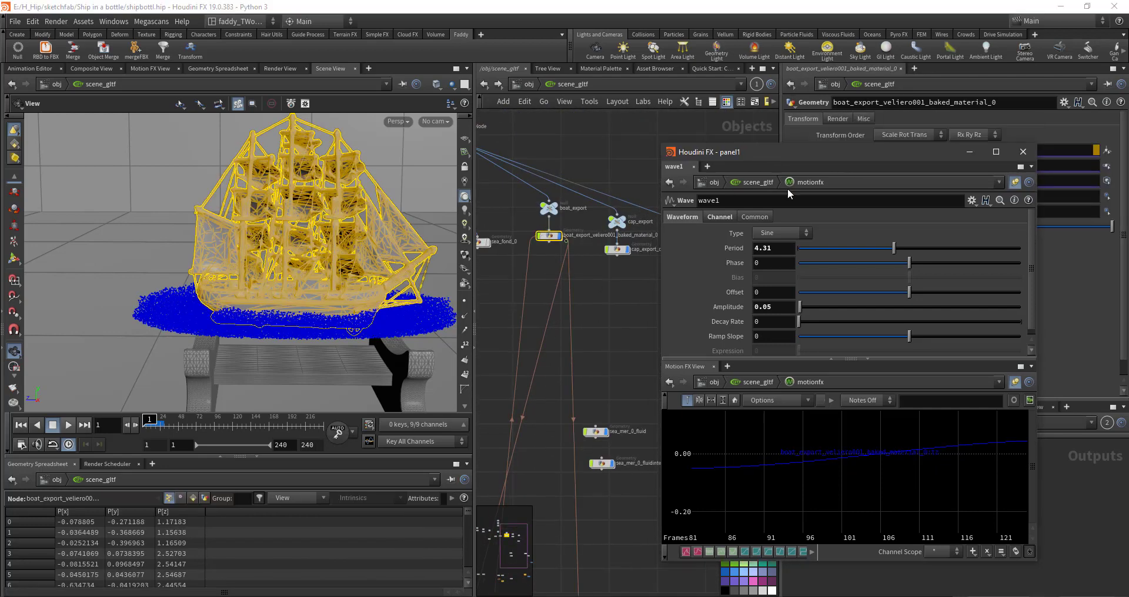
pyautogui.click(1062, 149)
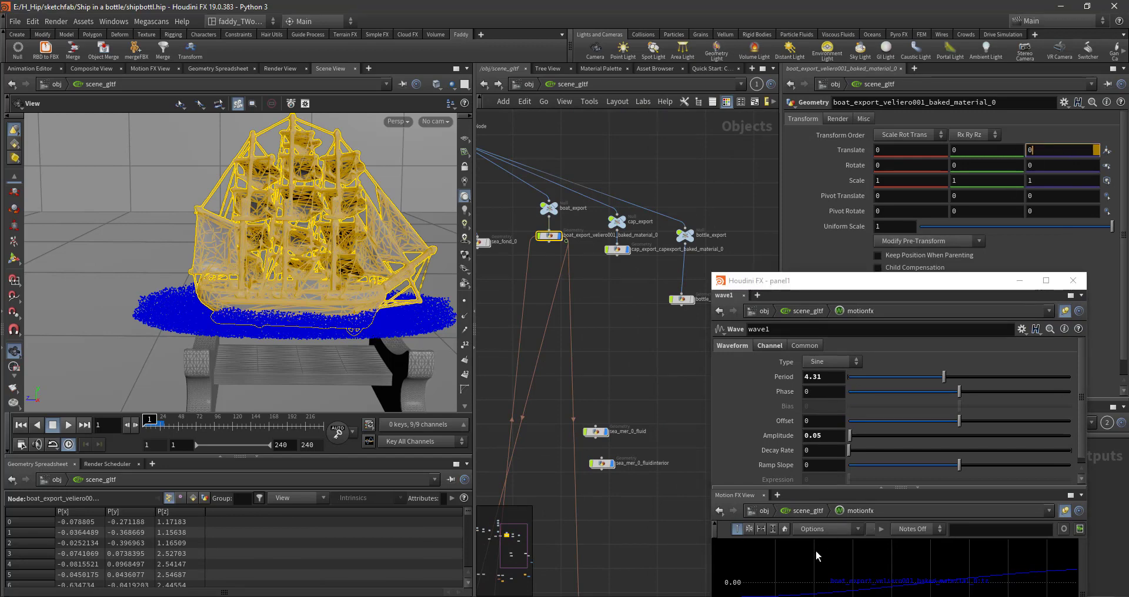
pyautogui.click(628, 307)
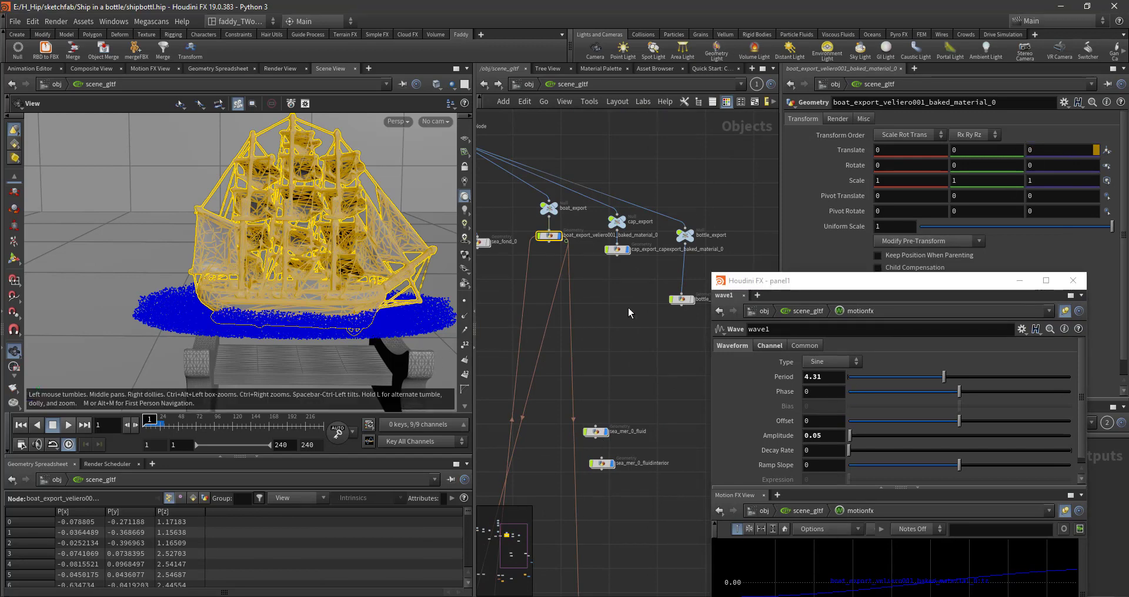
pyautogui.click(550, 237)
pyautogui.click(71, 424)
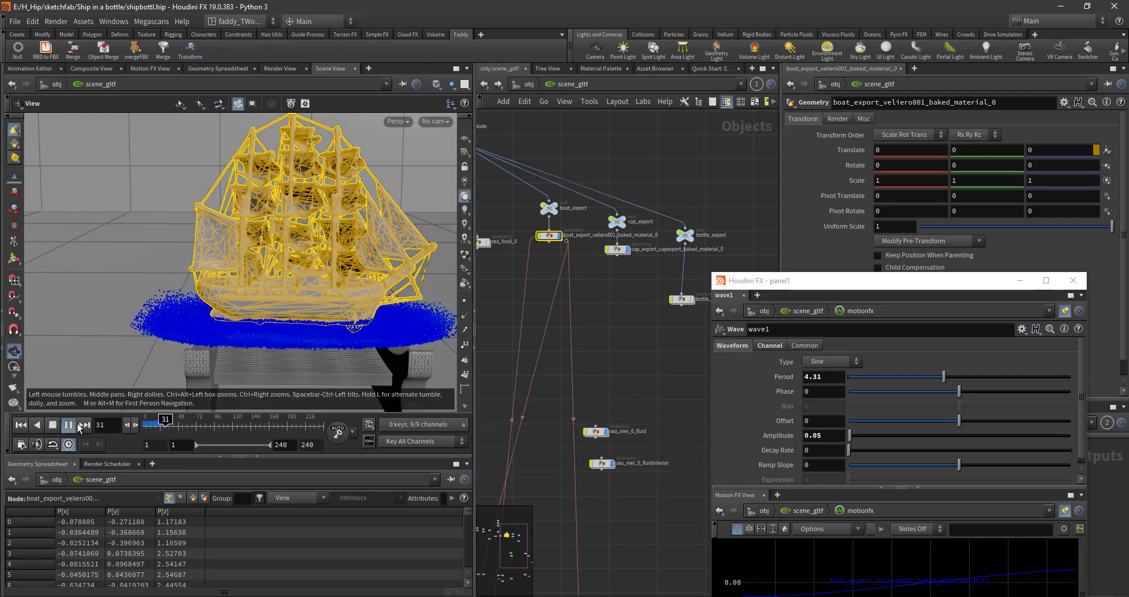
# Step: Stop at frame 33 and preview the framed wave1 sine curve playing in Motion FX View
pyautogui.press('Up')
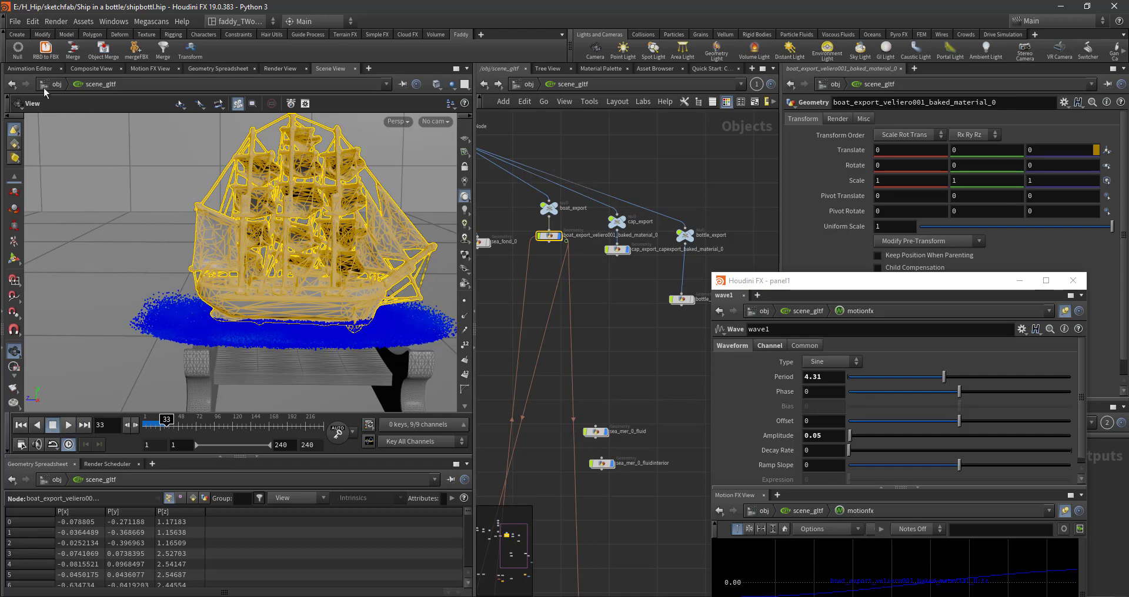
pyautogui.click(33, 70)
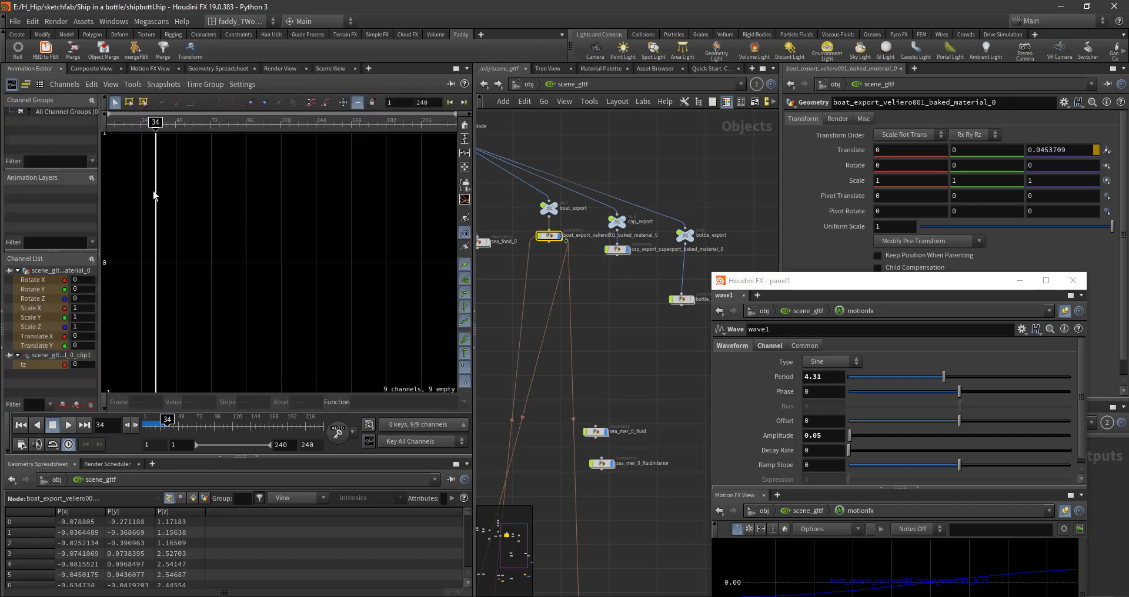
pyautogui.scroll(-1, 175, 214)
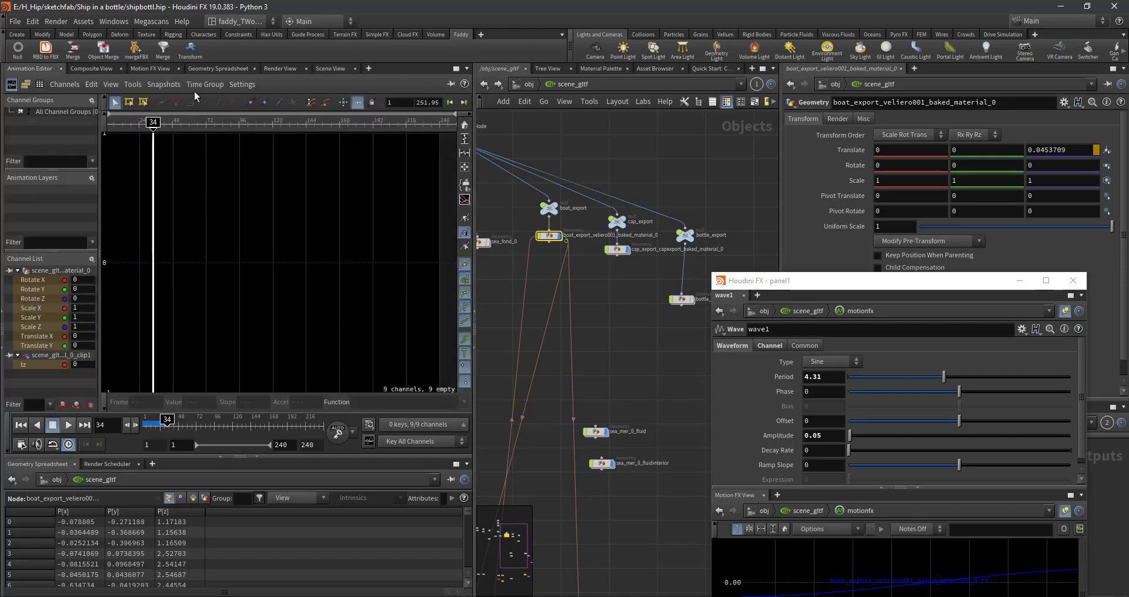
pyautogui.click(153, 68)
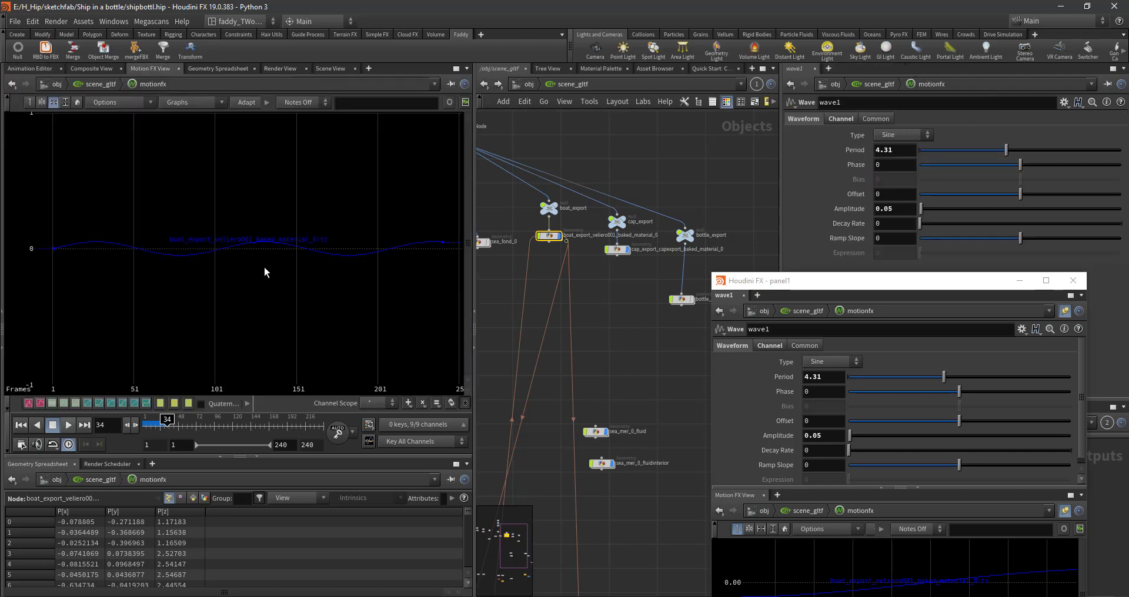
pyautogui.press('h')
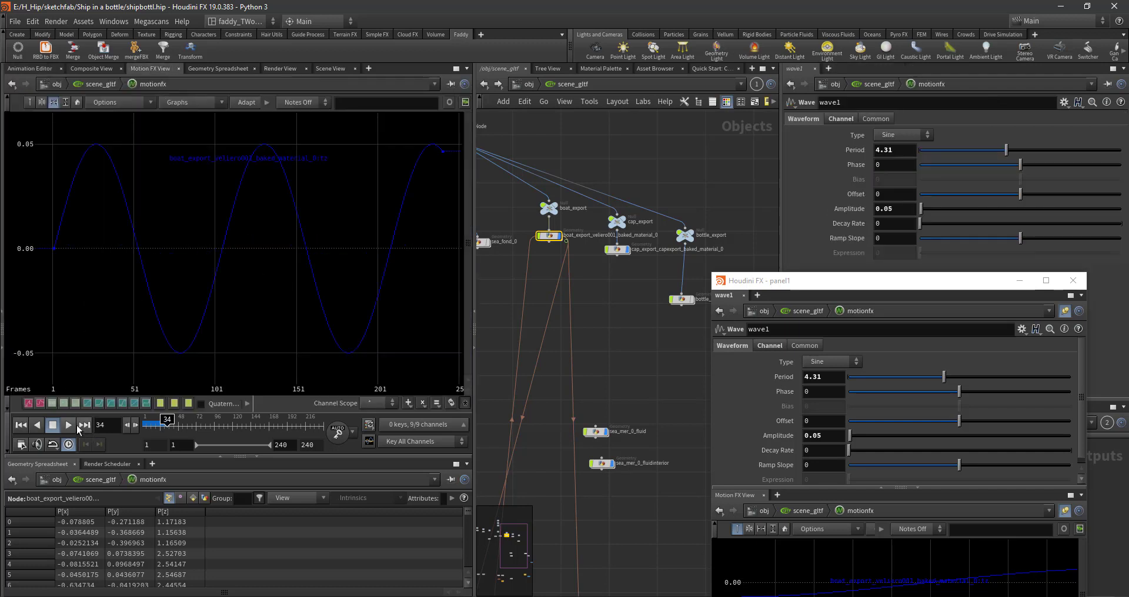
pyautogui.click(73, 425)
pyautogui.click(68, 427)
pyautogui.click(68, 425)
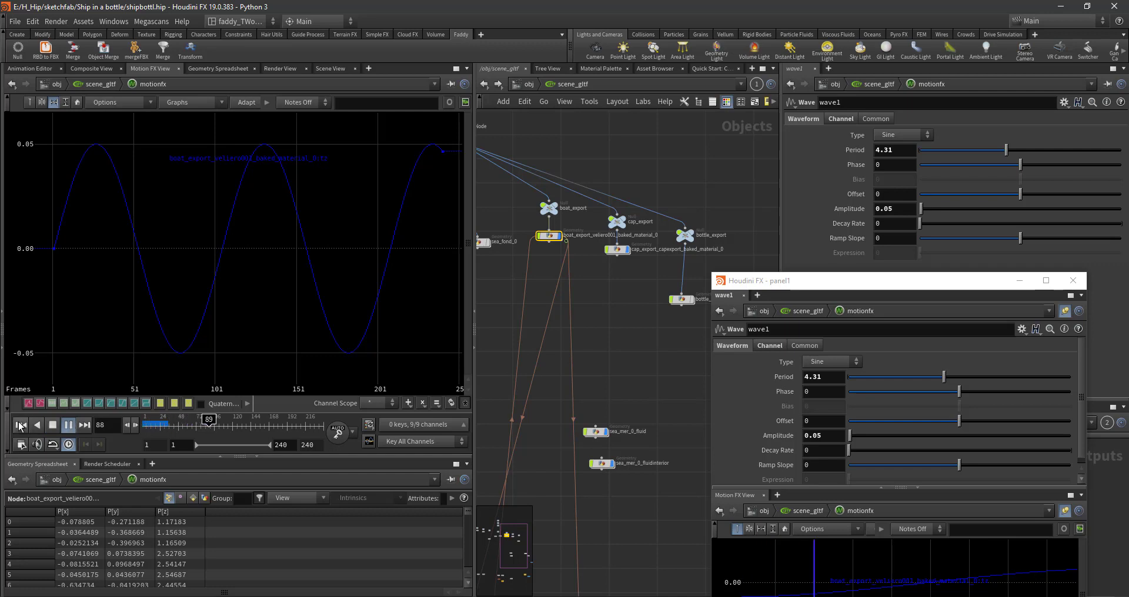
pyautogui.scroll(-4, 190, 312)
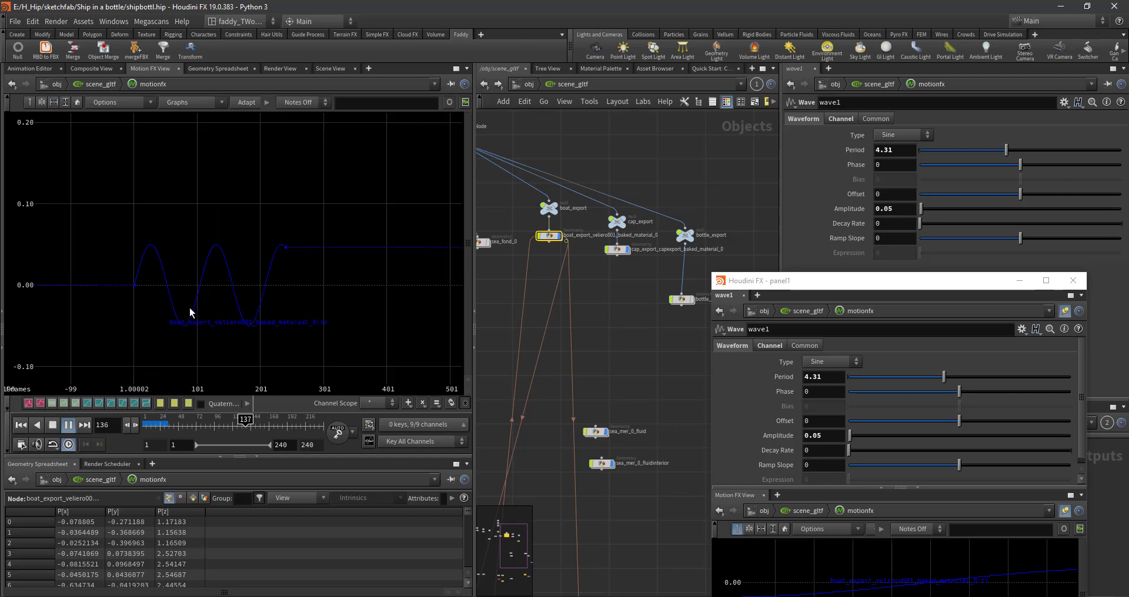
pyautogui.scroll(-3, 190, 313)
pyautogui.click(21, 425)
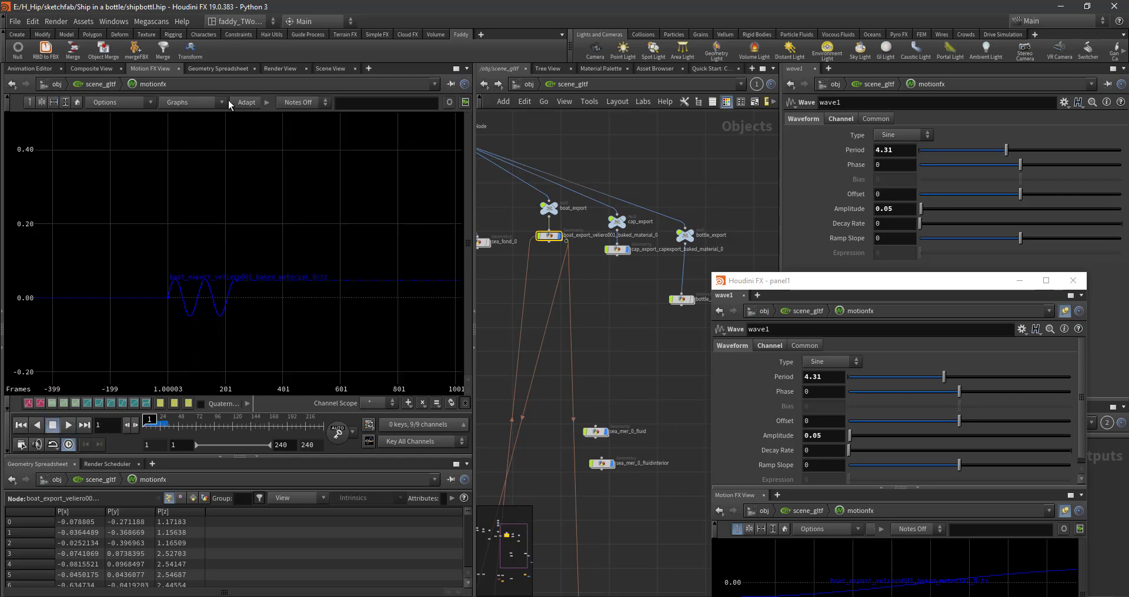
# Step: Play the ship's bobbing in Scene View, rewind to frame 1, and close the floating wave1 panel
pyautogui.click(325, 69)
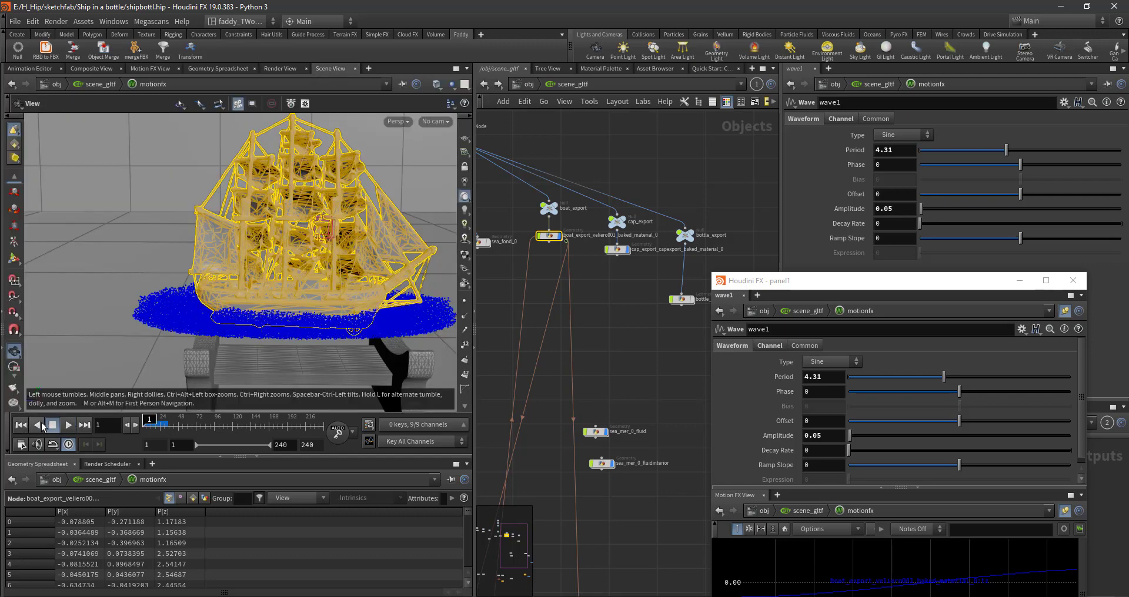
pyautogui.click(68, 425)
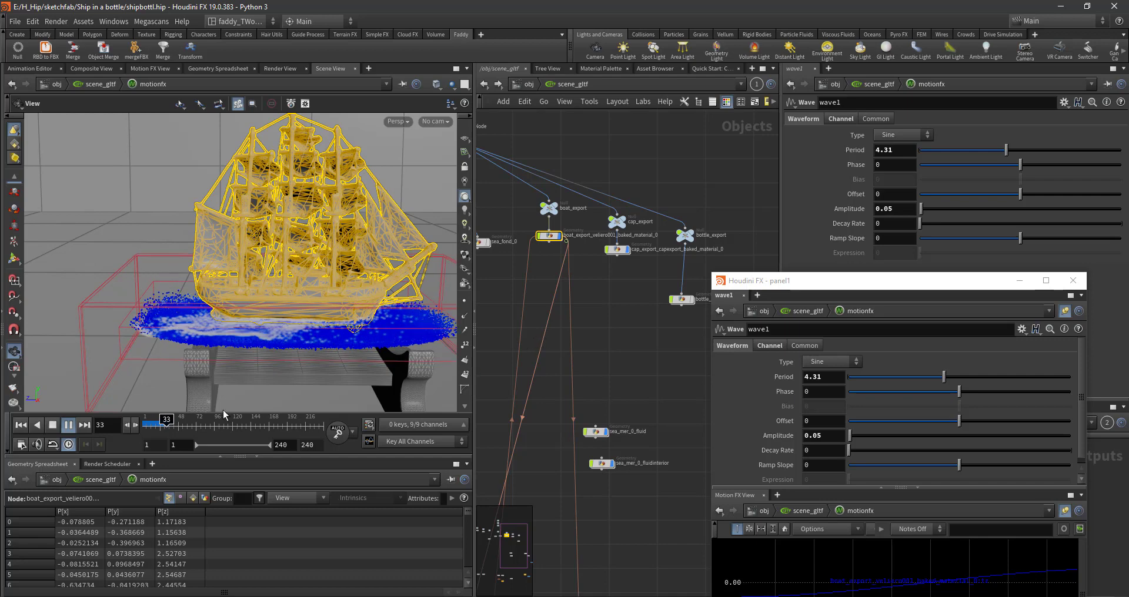
pyautogui.click(21, 424)
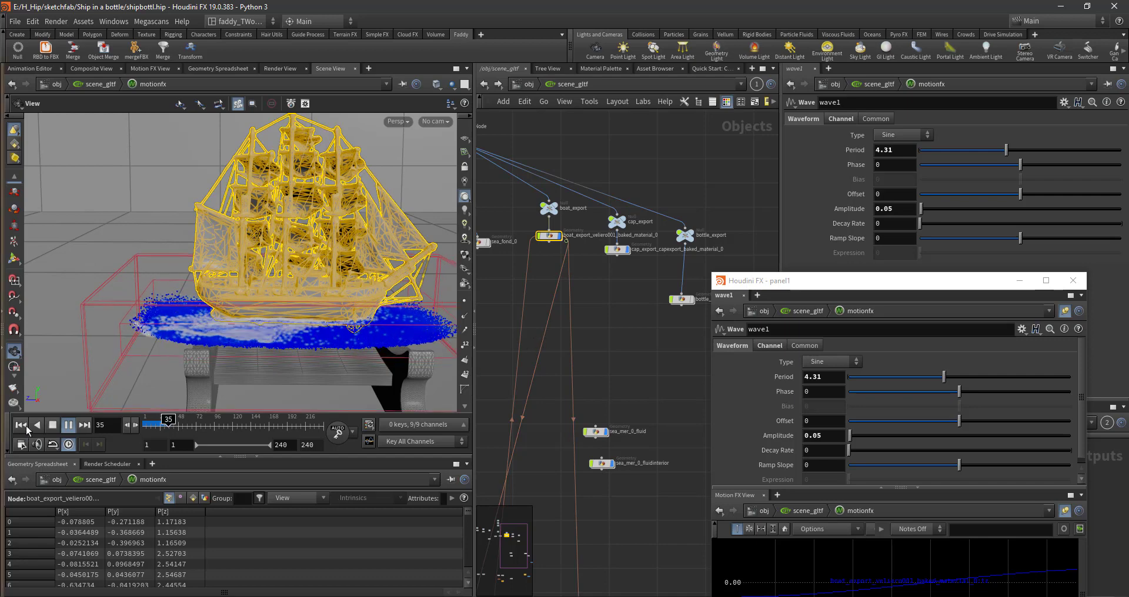
pyautogui.click(1073, 280)
pyautogui.moveTo(665, 421); pyautogui.dragTo(679, 352, button='middle')
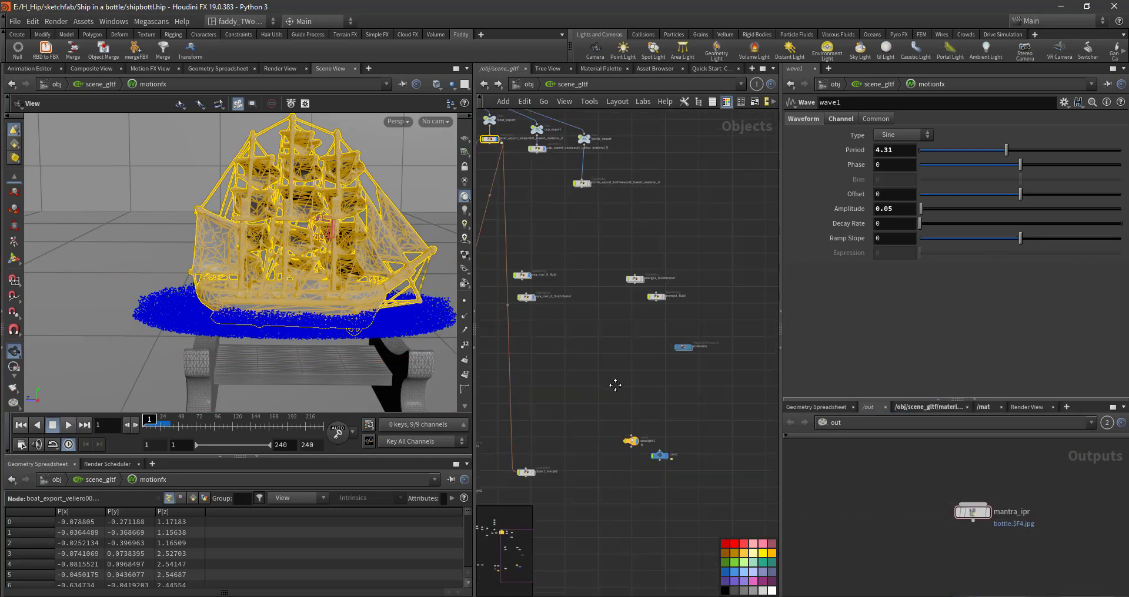
pyautogui.moveTo(625, 312); pyautogui.dragTo(619, 411, button='middle')
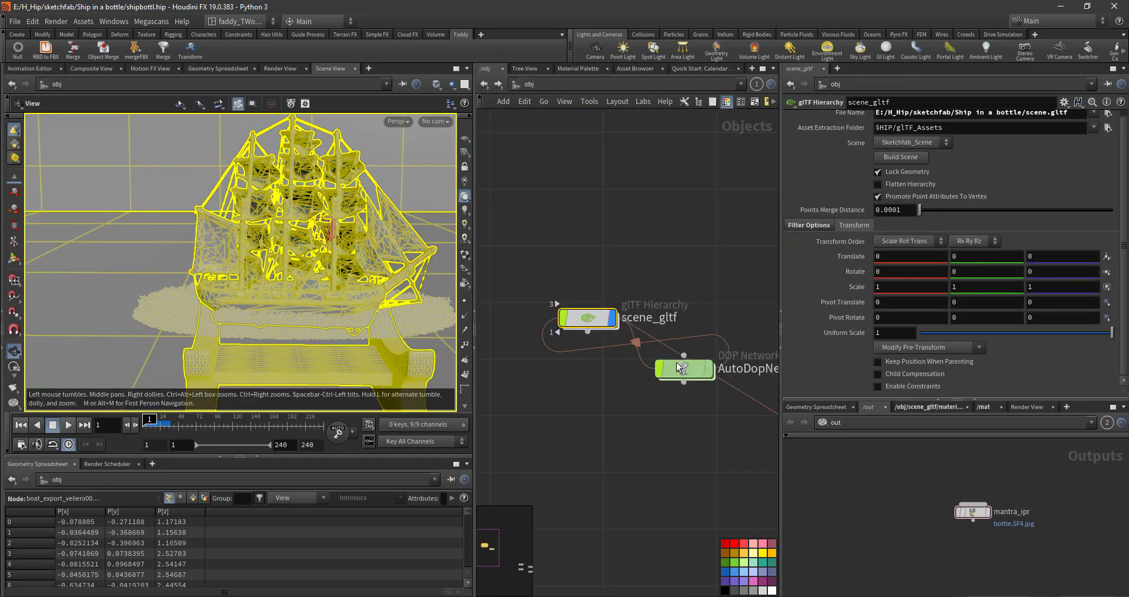
pyautogui.doubleClick(676, 368)
pyautogui.scroll(-5, 637, 409)
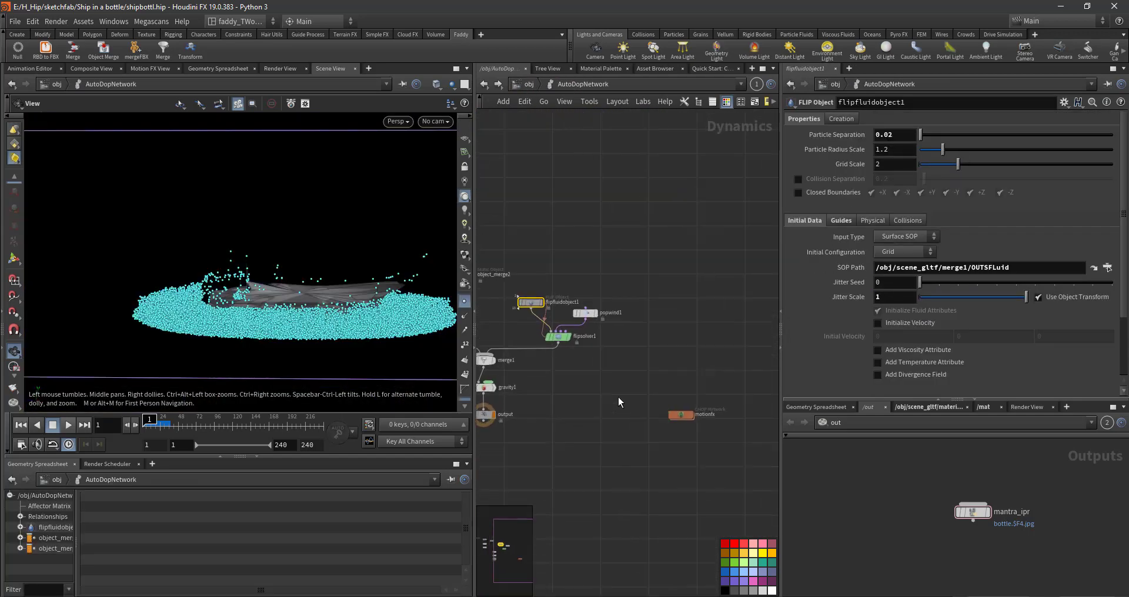
pyautogui.scroll(2, 618, 397)
pyautogui.click(708, 422)
pyautogui.click(571, 276)
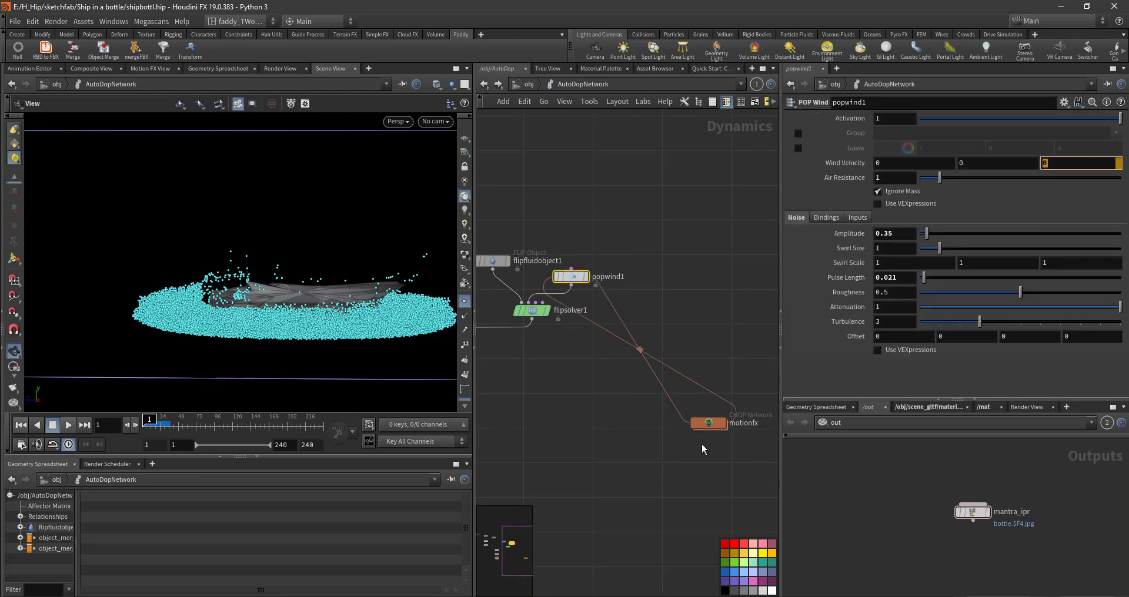
pyautogui.doubleClick(709, 424)
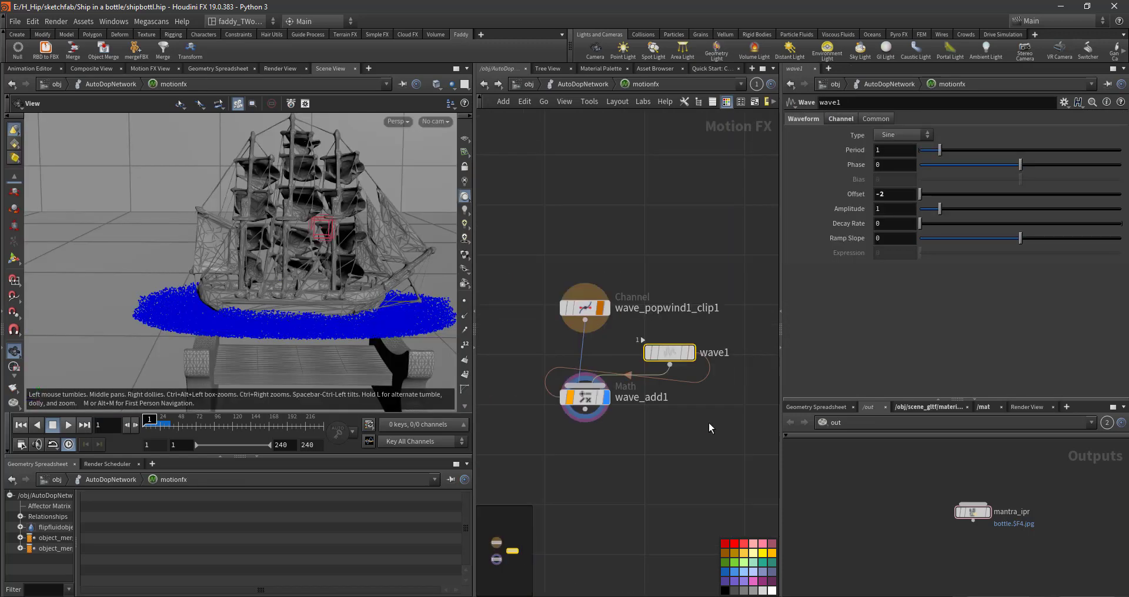
pyautogui.click(582, 381)
pyautogui.click(585, 310)
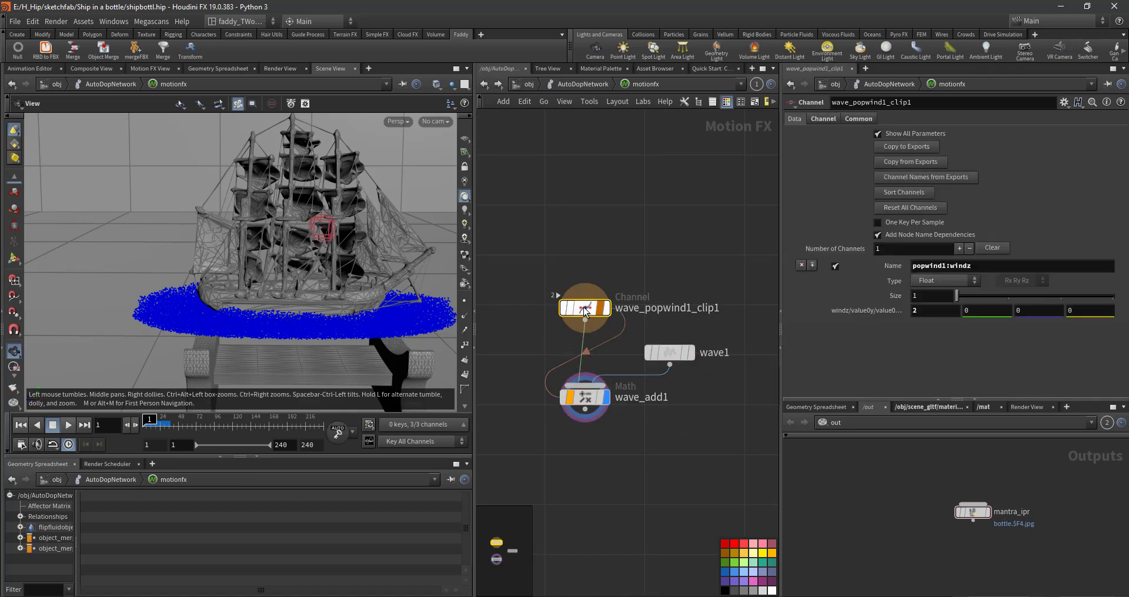
pyautogui.click(224, 67)
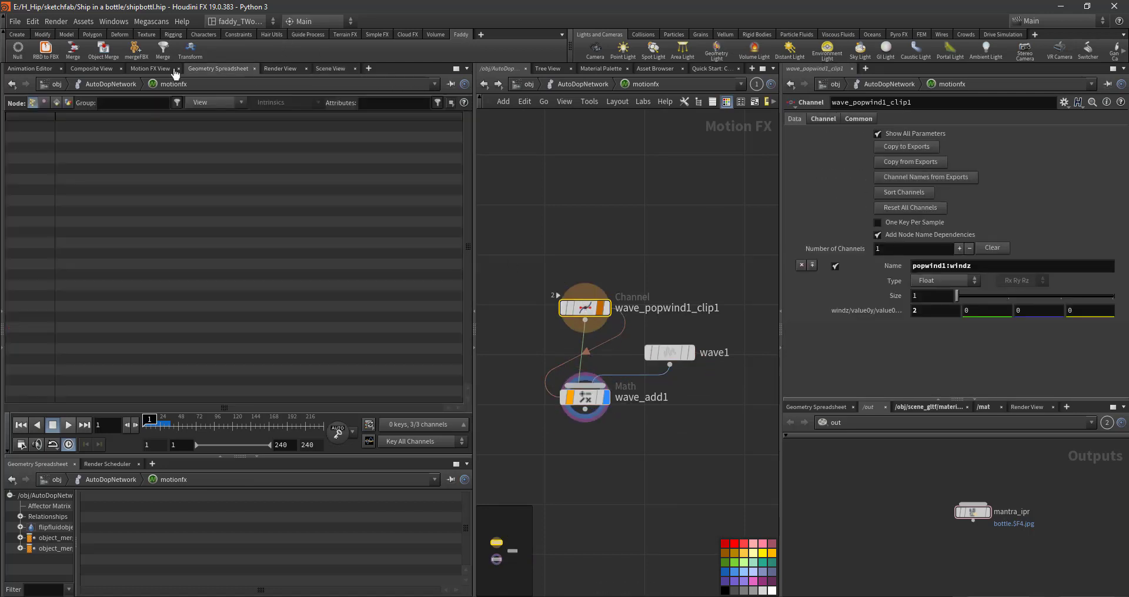
pyautogui.click(153, 69)
pyautogui.press('h')
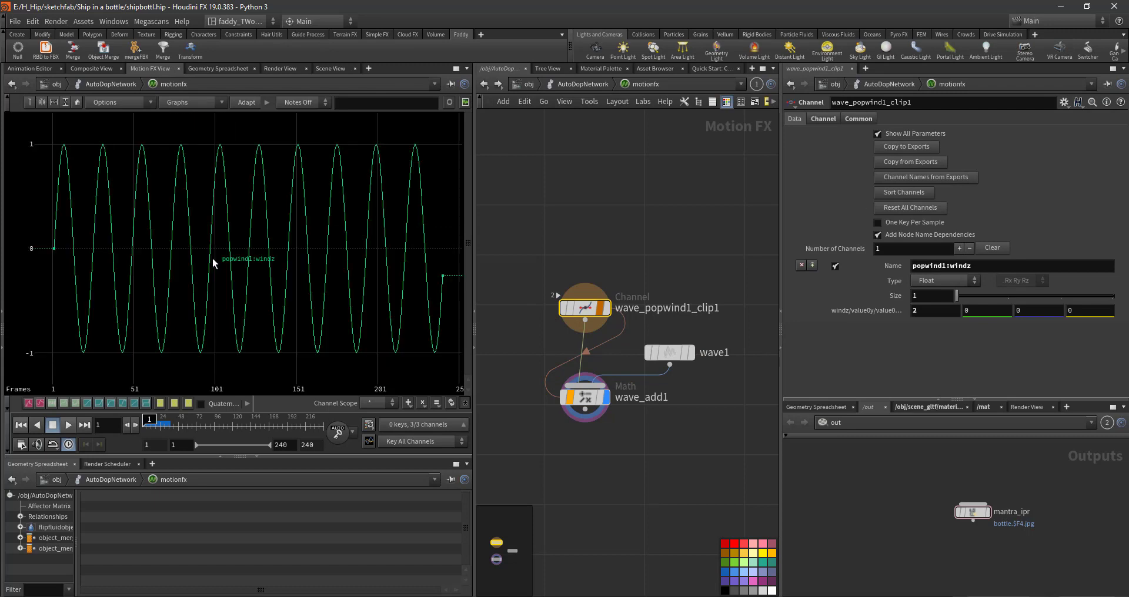
pyautogui.click(67, 424)
pyautogui.click(578, 81)
pyautogui.click(323, 72)
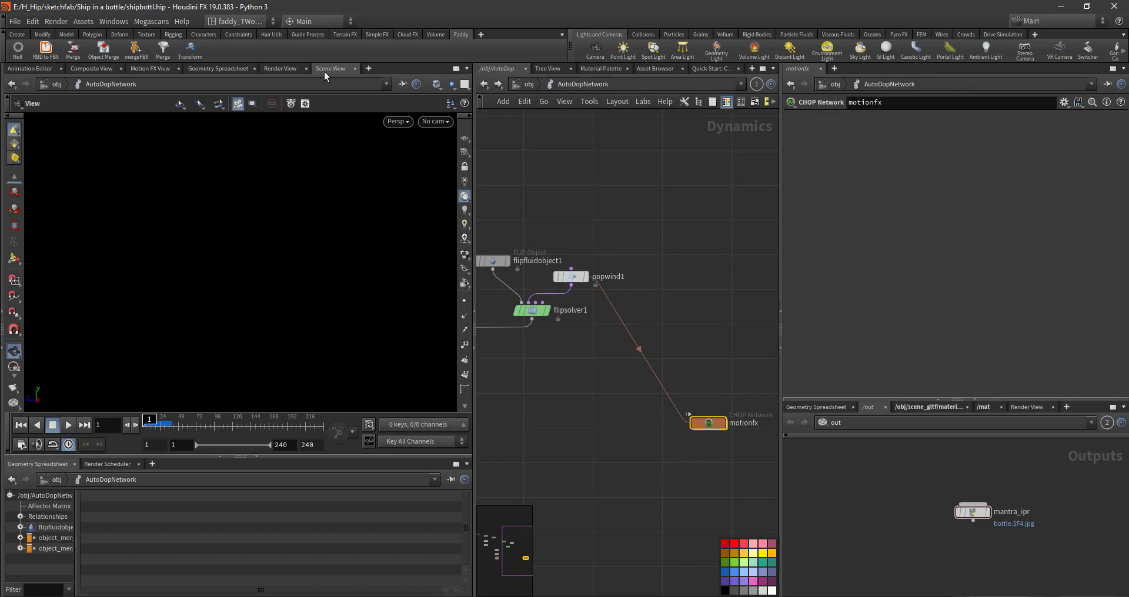
pyautogui.click(530, 86)
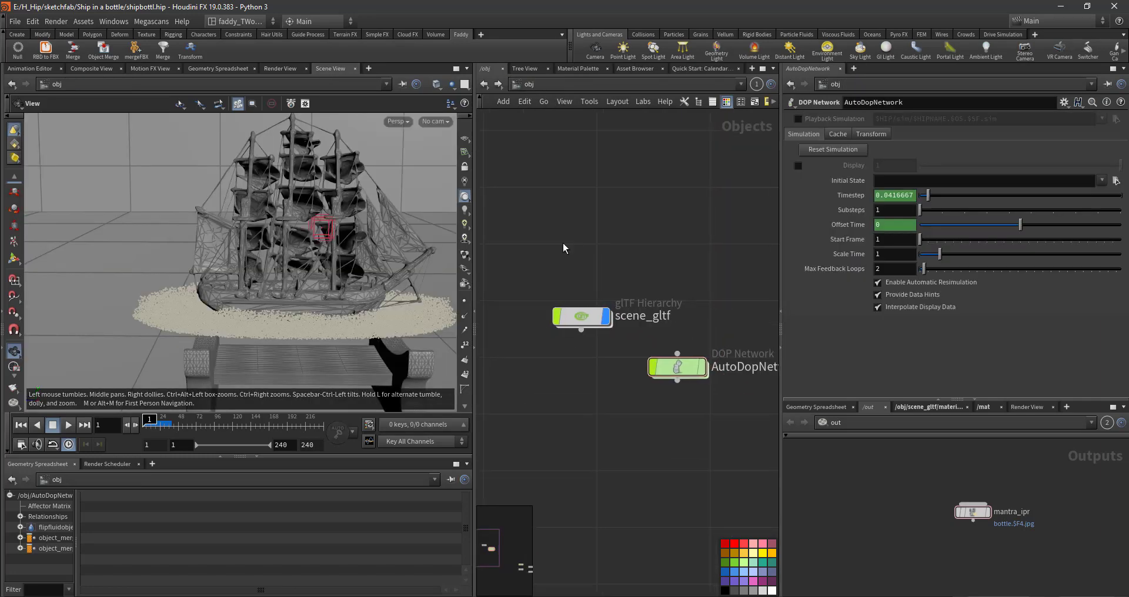
# Step: Step into scene_gltf and back to /obj, then play the simulation to frame 8
pyautogui.click(562, 248)
pyautogui.moveTo(565, 324); pyautogui.dragTo(650, 378, button='middle')
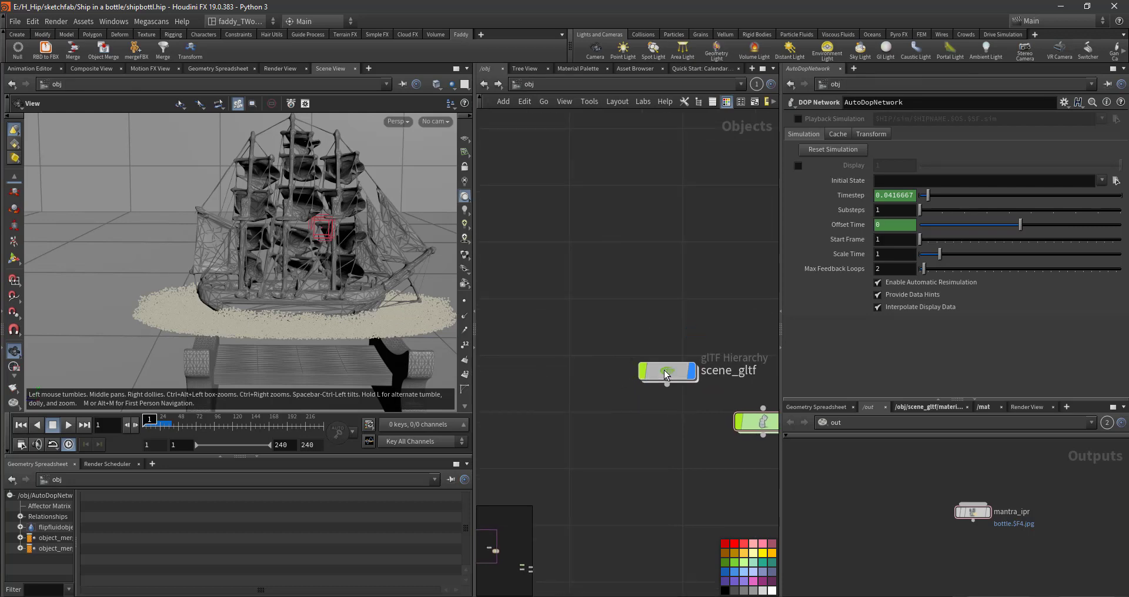
pyautogui.doubleClick(649, 378)
pyautogui.click(515, 86)
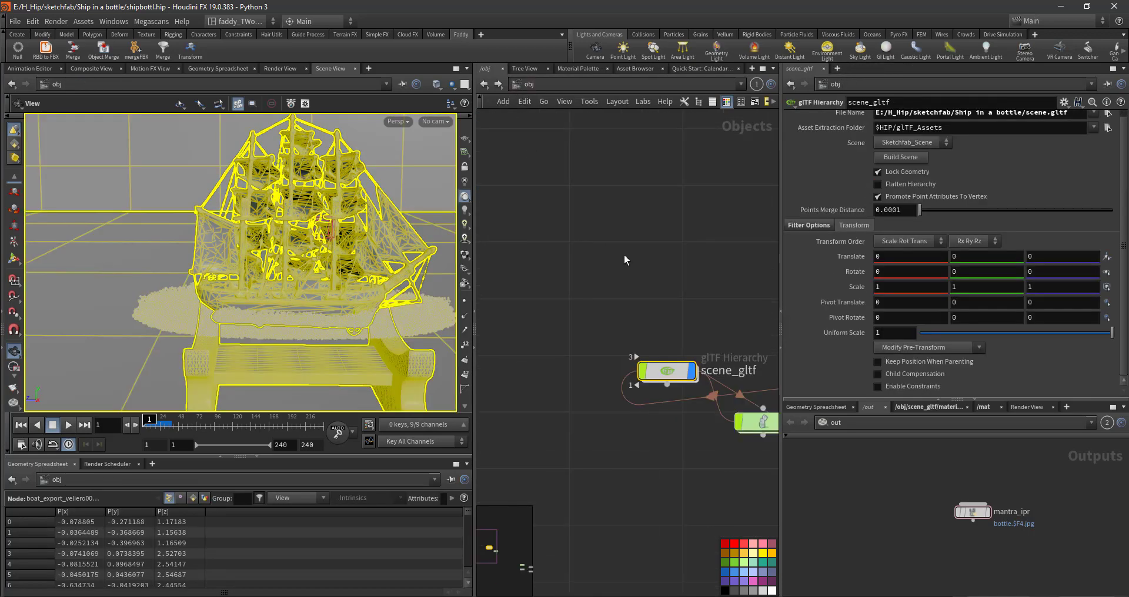
pyautogui.click(73, 424)
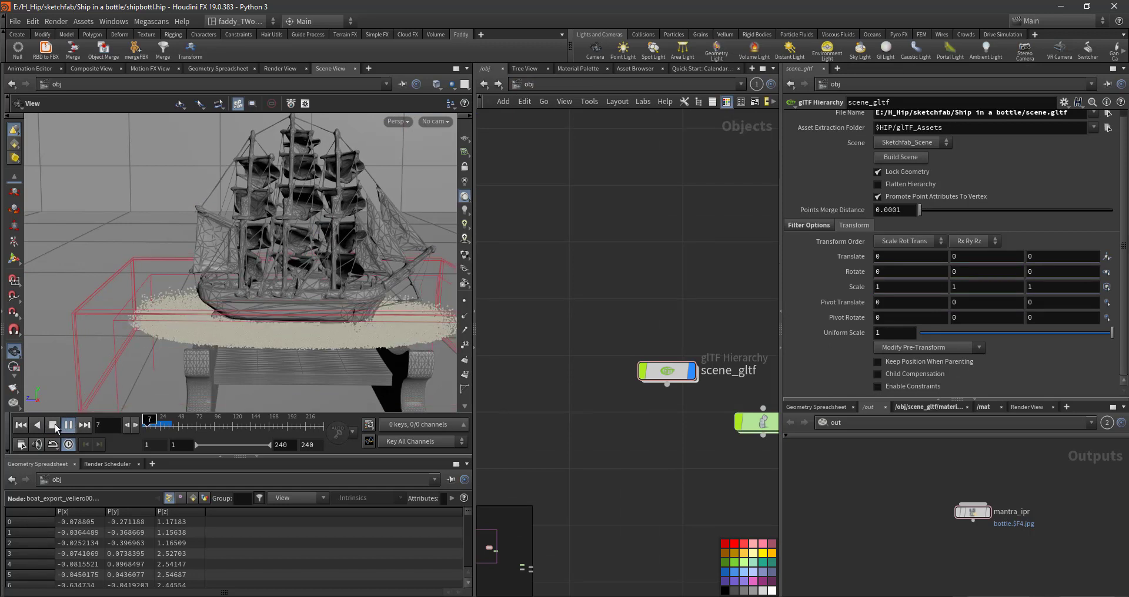
pyautogui.press('Up')
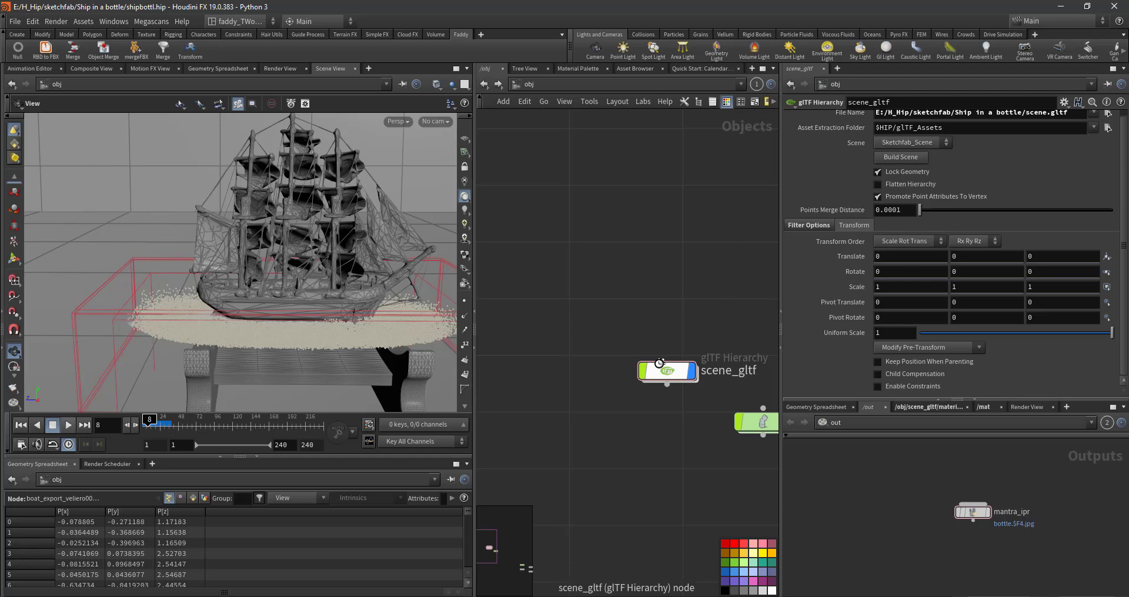
# Step: Set Ghost Other Objects inside scene_gltf, return to /obj, and clear the selection
pyautogui.doubleClick(660, 367)
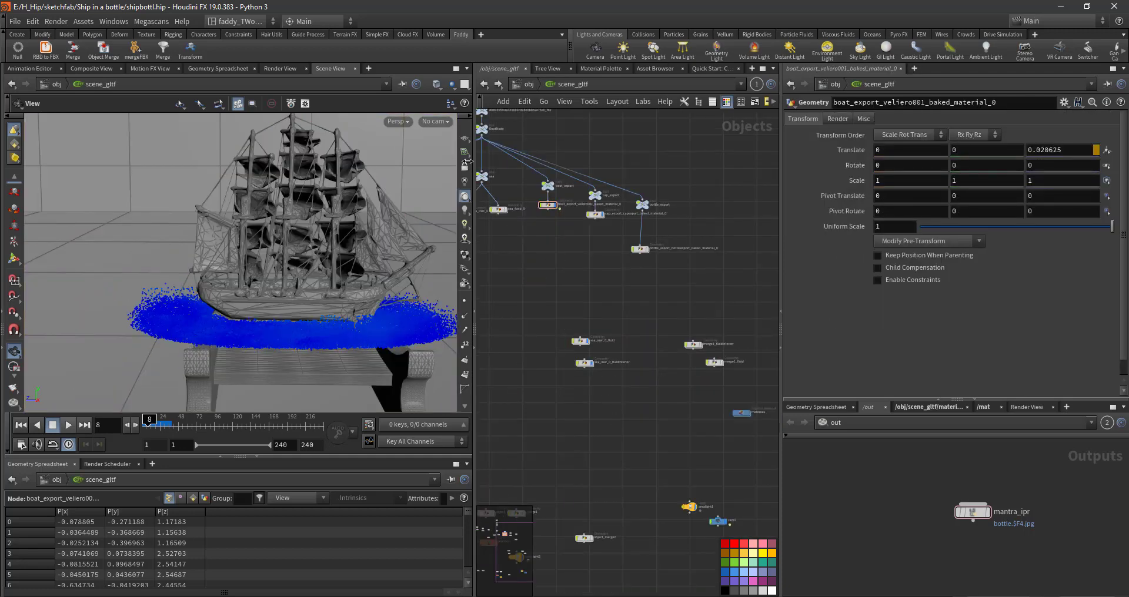
pyautogui.click(451, 84)
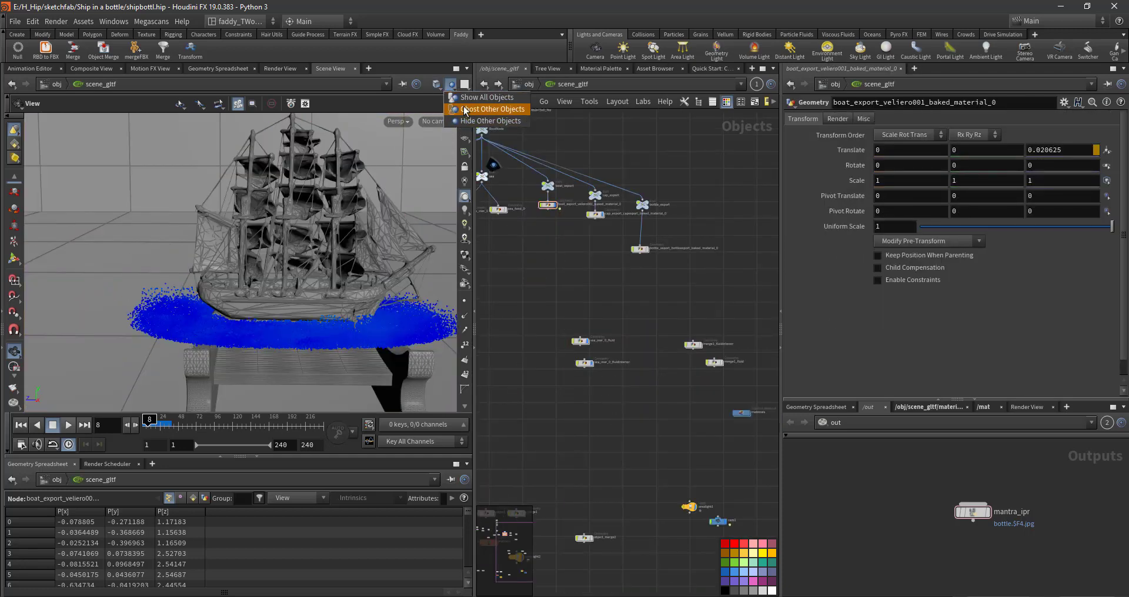
pyautogui.click(464, 110)
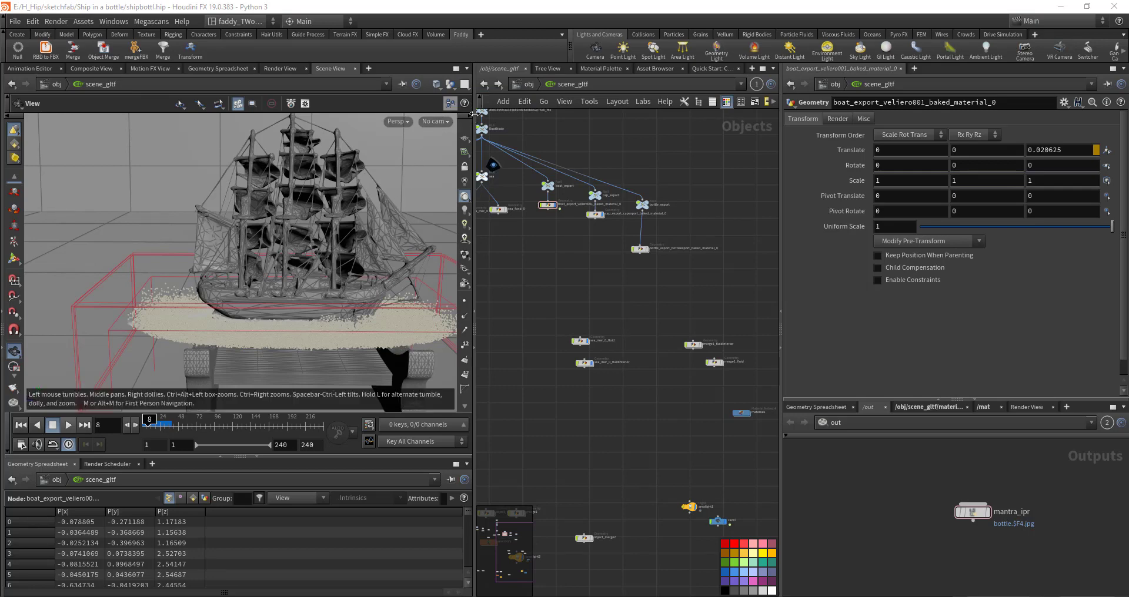
pyautogui.click(527, 87)
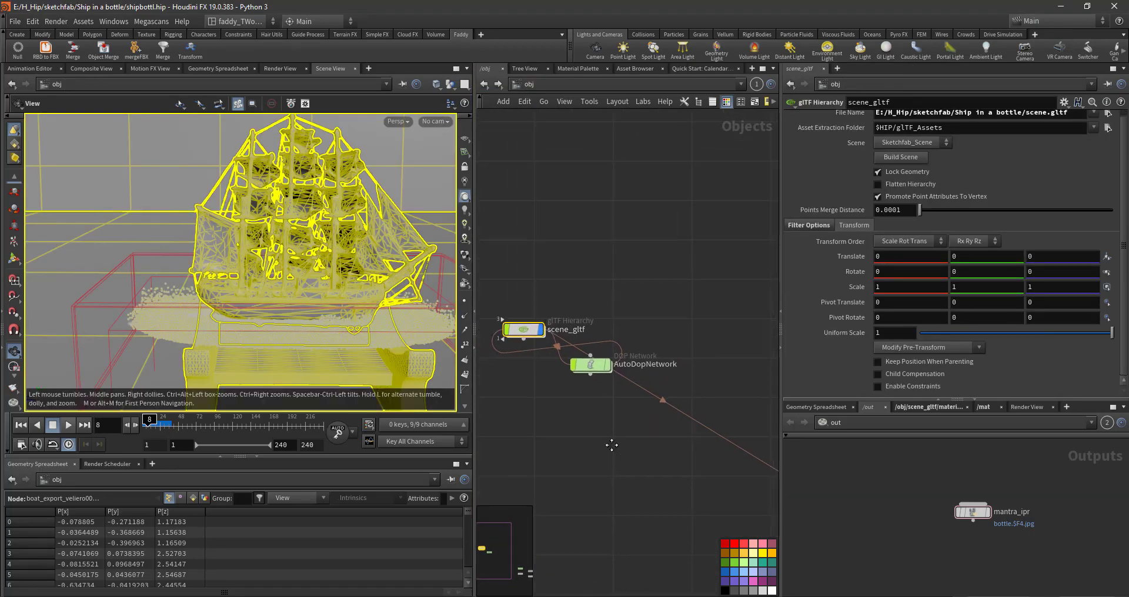
pyautogui.moveTo(710, 530); pyautogui.dragTo(475, 372, button='middle')
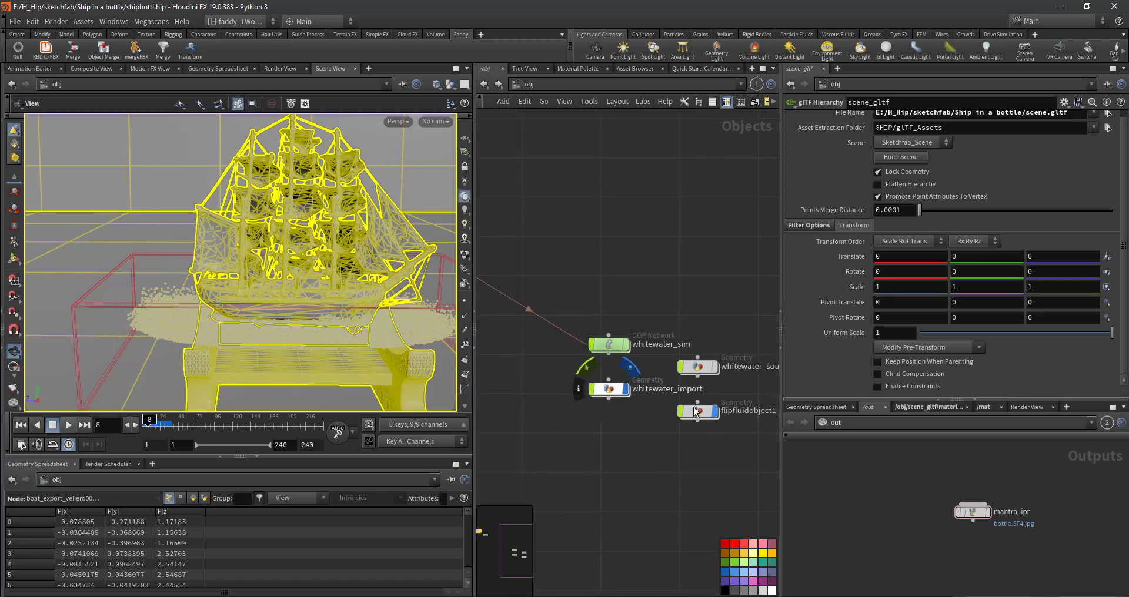
pyautogui.click(653, 309)
pyautogui.moveTo(542, 283); pyautogui.dragTo(612, 334, button='middle')
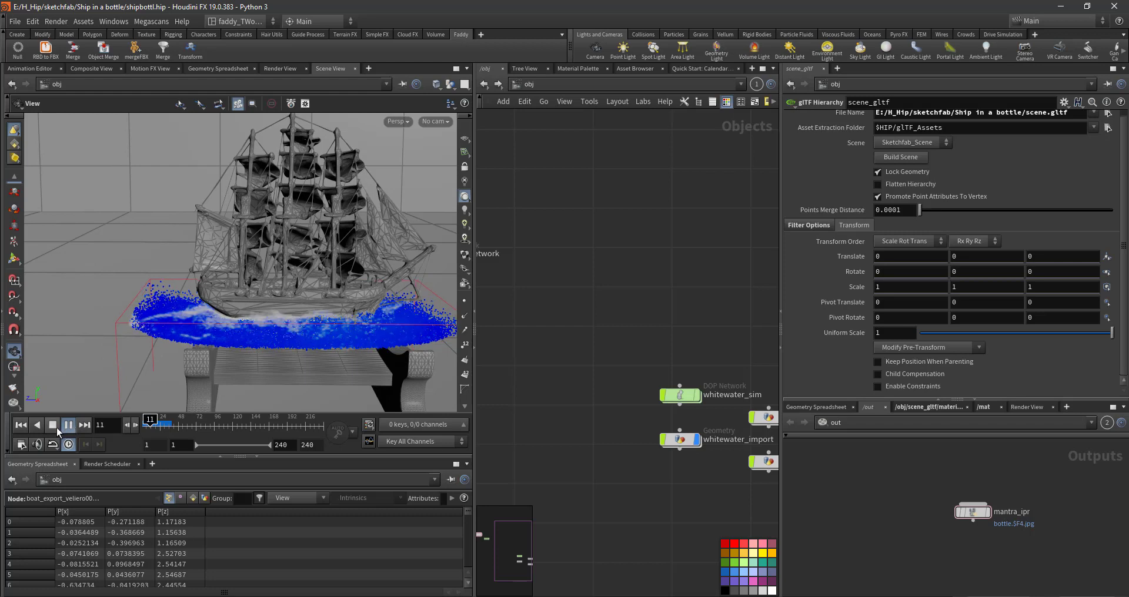
# Step: Look through cam1 in the viewport with high-quality textured lighting enabled
pyautogui.click(440, 122)
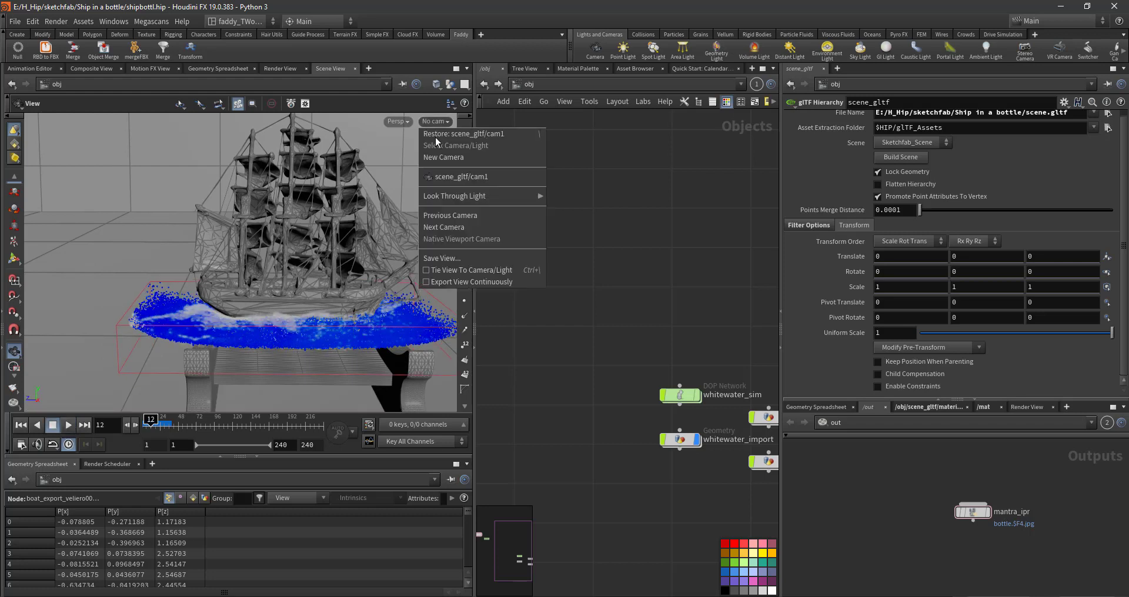
pyautogui.click(450, 178)
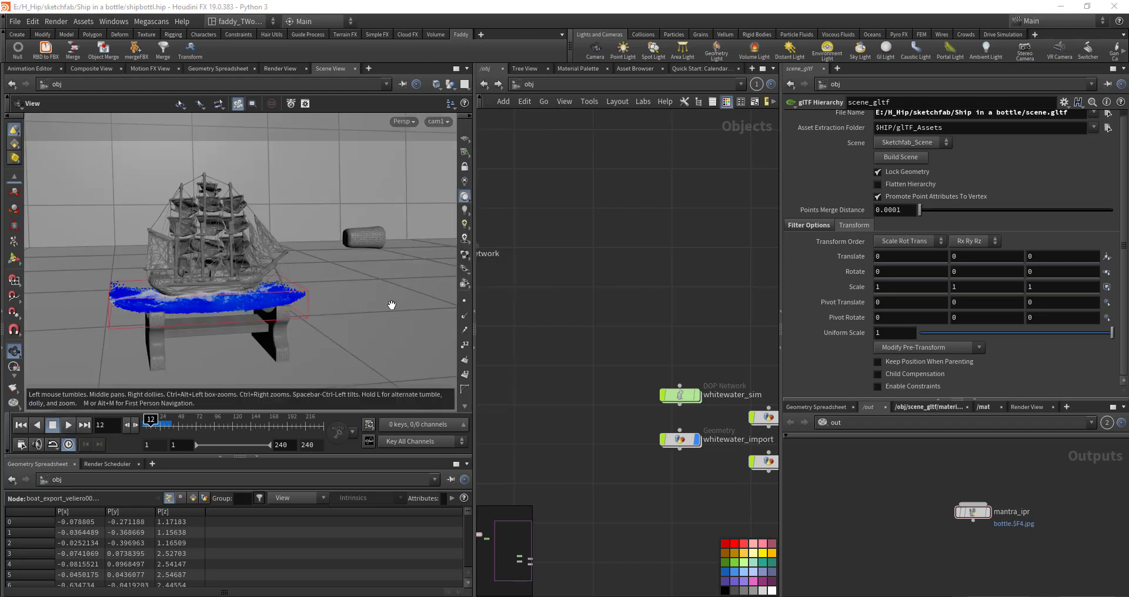
pyautogui.moveTo(578, 337); pyautogui.dragTo(654, 351, button='middle')
pyautogui.moveTo(524, 307); pyautogui.dragTo(573, 332, button='middle')
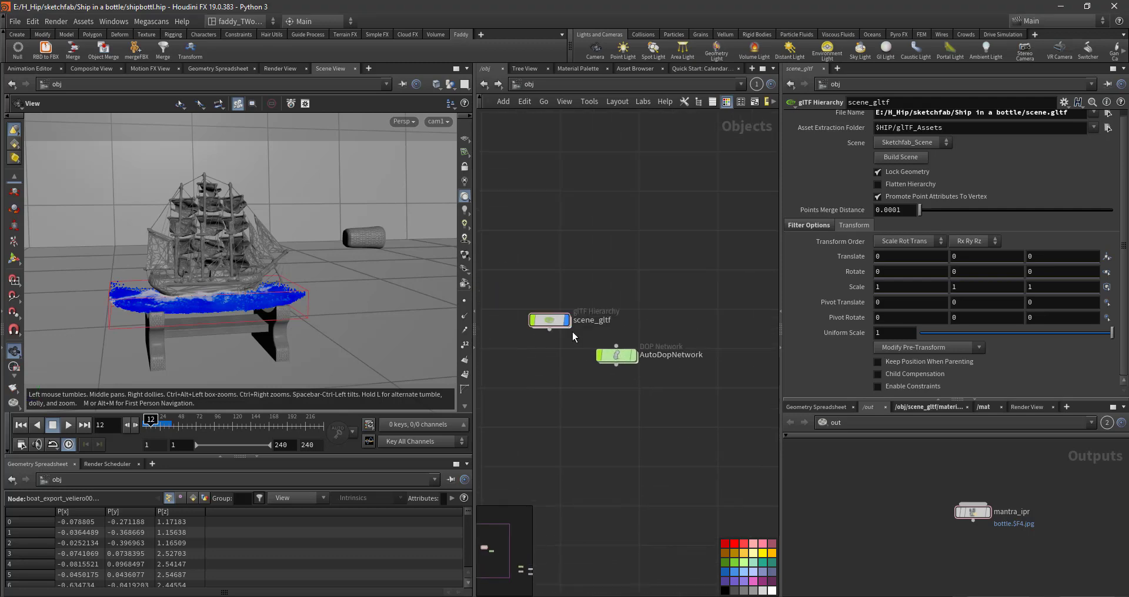
pyautogui.doubleClick(551, 321)
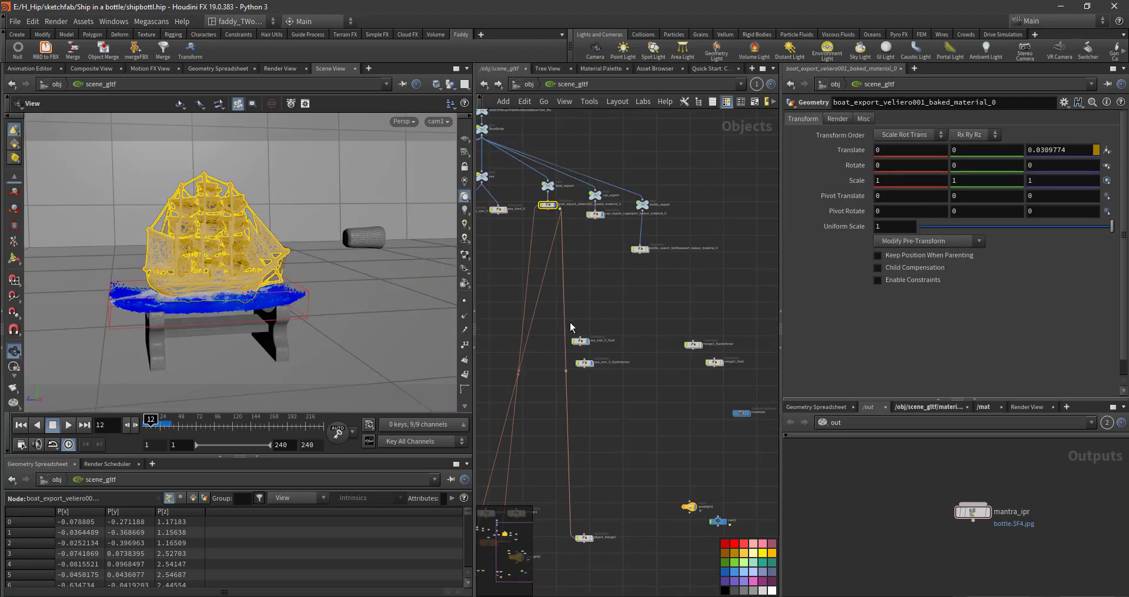
pyautogui.click(525, 85)
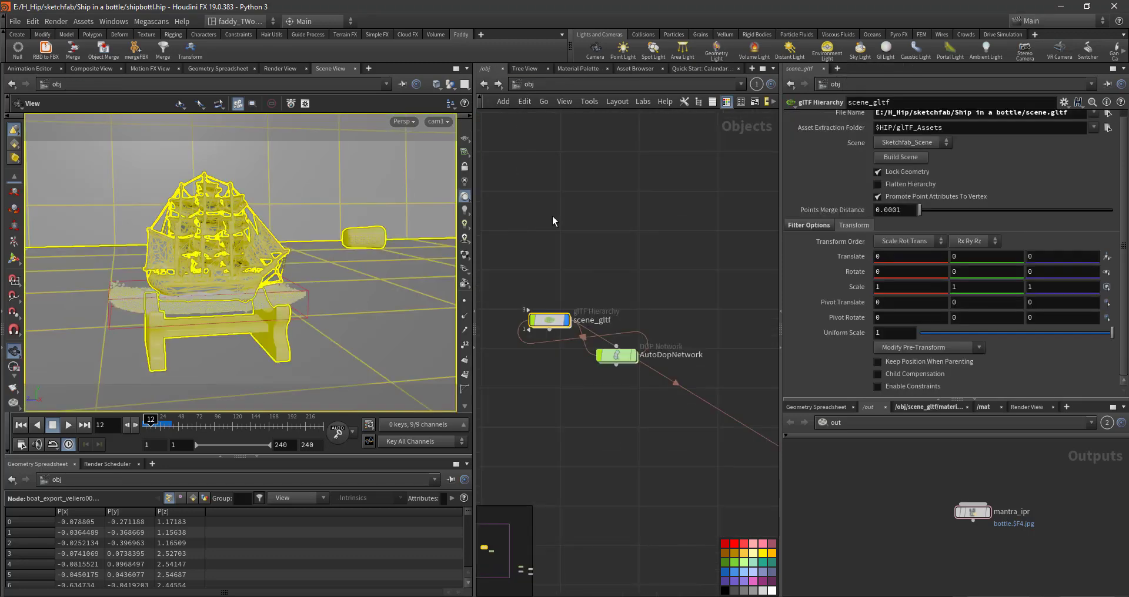
pyautogui.click(468, 256)
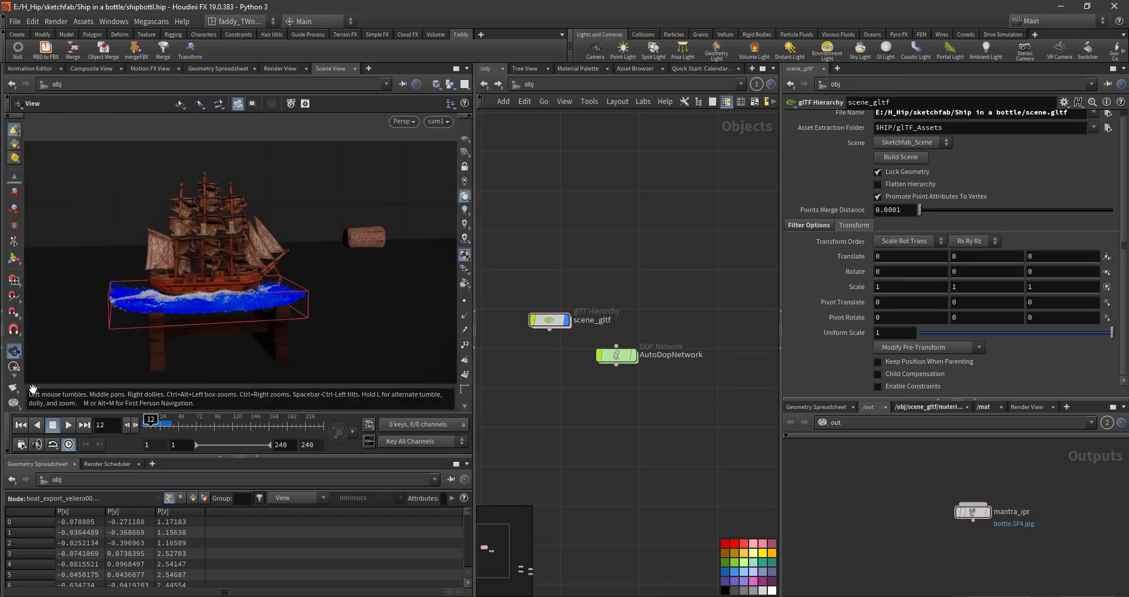
# Step: Flipbook the 72-frame sea simulation in MPlay, then stop and close it
pyautogui.click(16, 392)
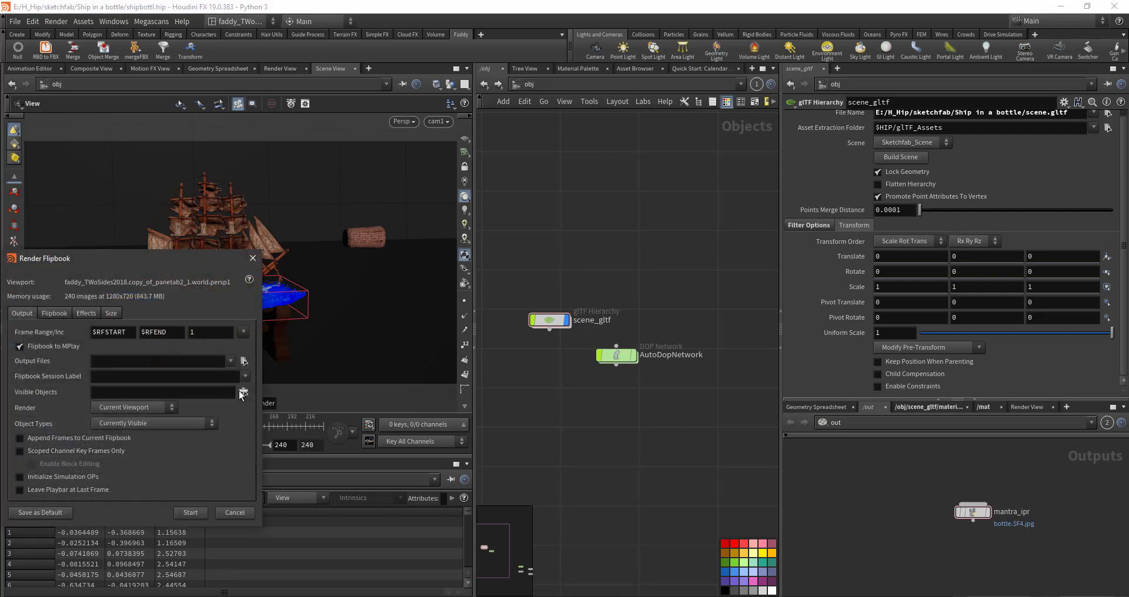
pyautogui.click(189, 512)
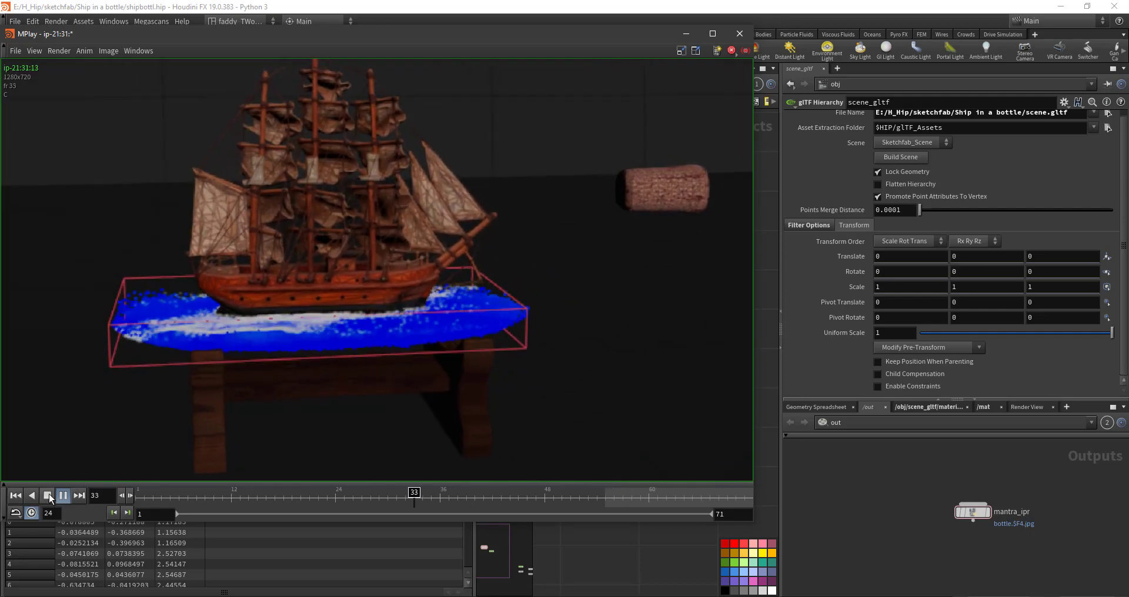
pyautogui.click(49, 494)
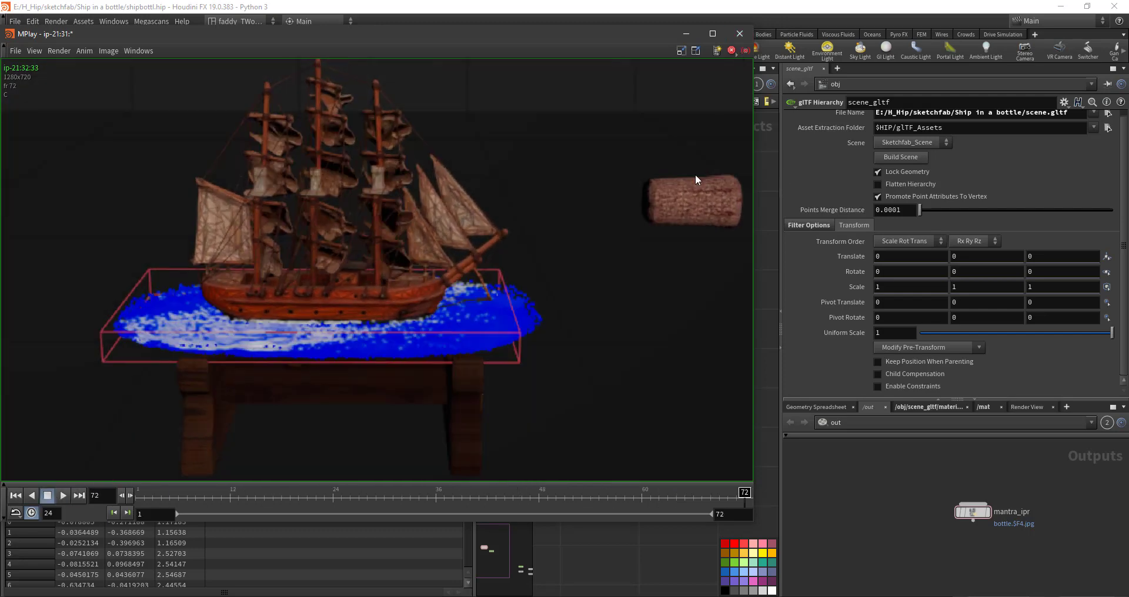
pyautogui.hotkey('alt', 'Tab')
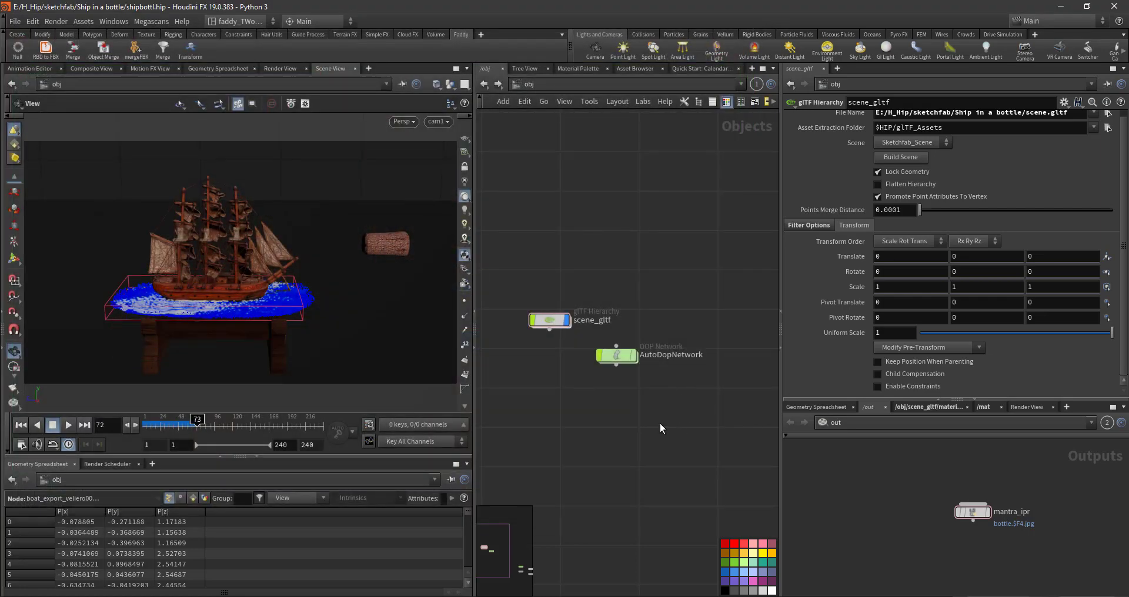
# Step: Select mantra_ipr, leave cam1, and zoom to a rear three-quarter close-up of the hull
pyautogui.click(971, 511)
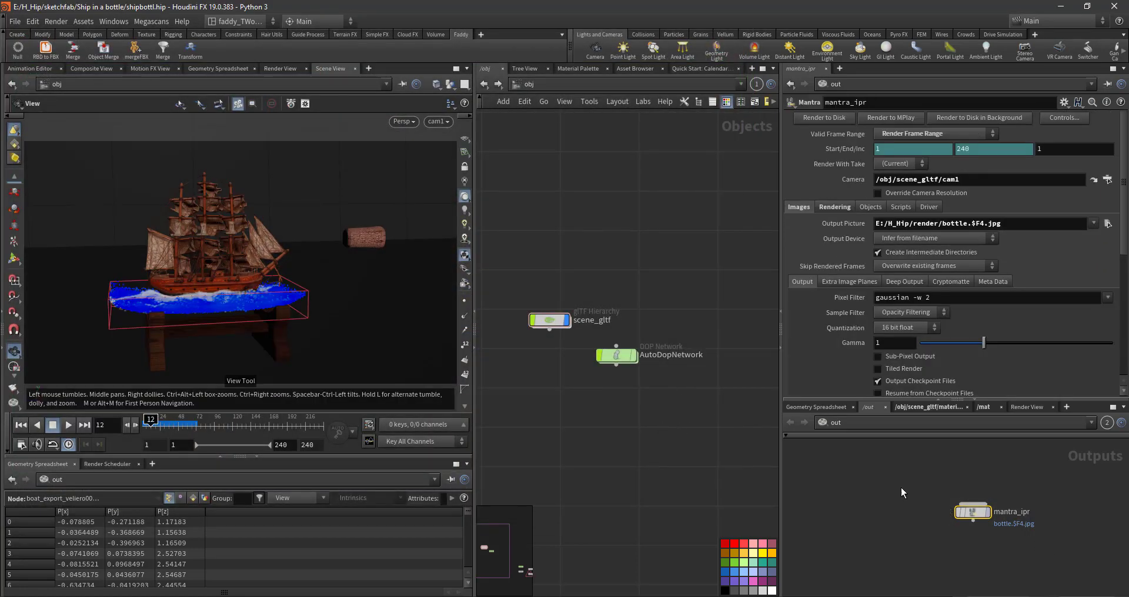
pyautogui.moveTo(205, 267); pyautogui.dragTo(280, 272)
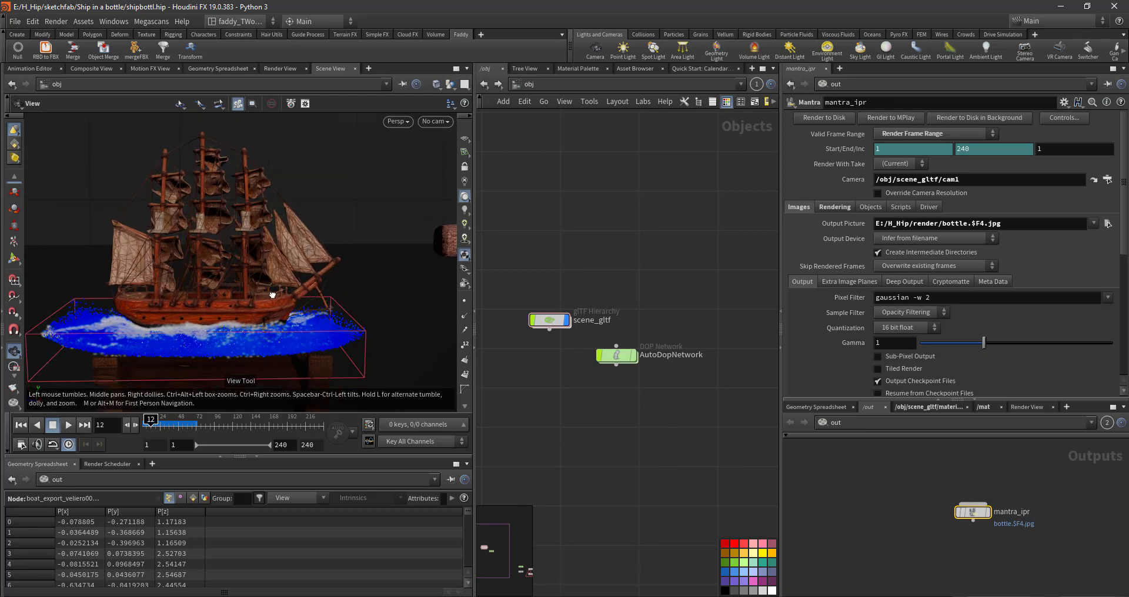
pyautogui.moveTo(280, 272)
pyautogui.mouseDown(button='right')
pyautogui.moveTo(386, 255)
pyautogui.moveTo(336, 257)
pyautogui.moveTo(324, 286)
pyautogui.mouseUp(button='right')
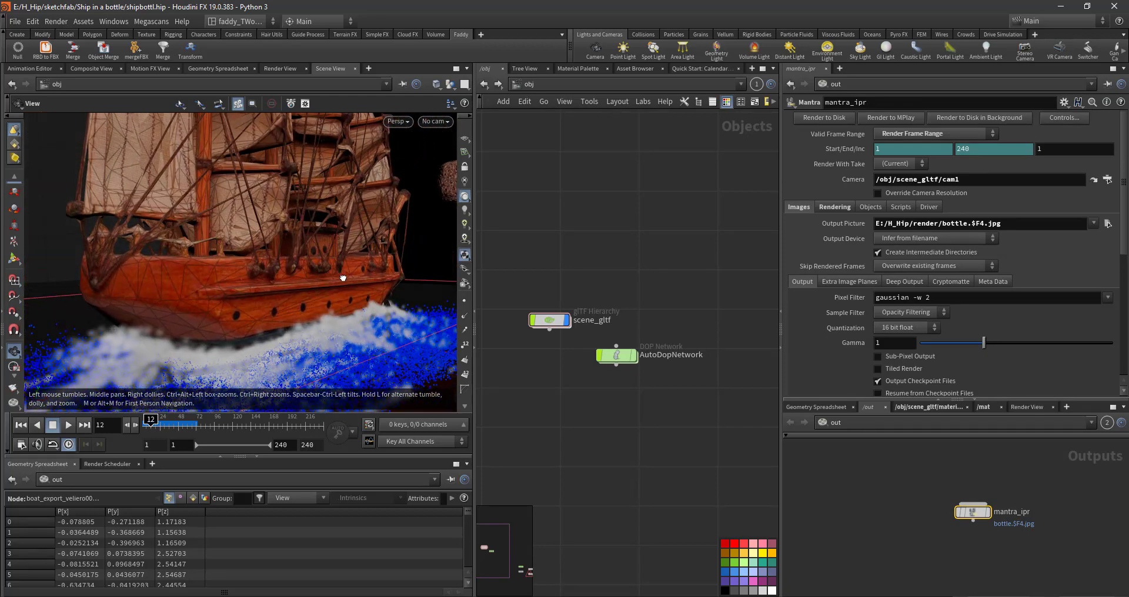
pyautogui.moveTo(325, 286); pyautogui.dragTo(501, 294)
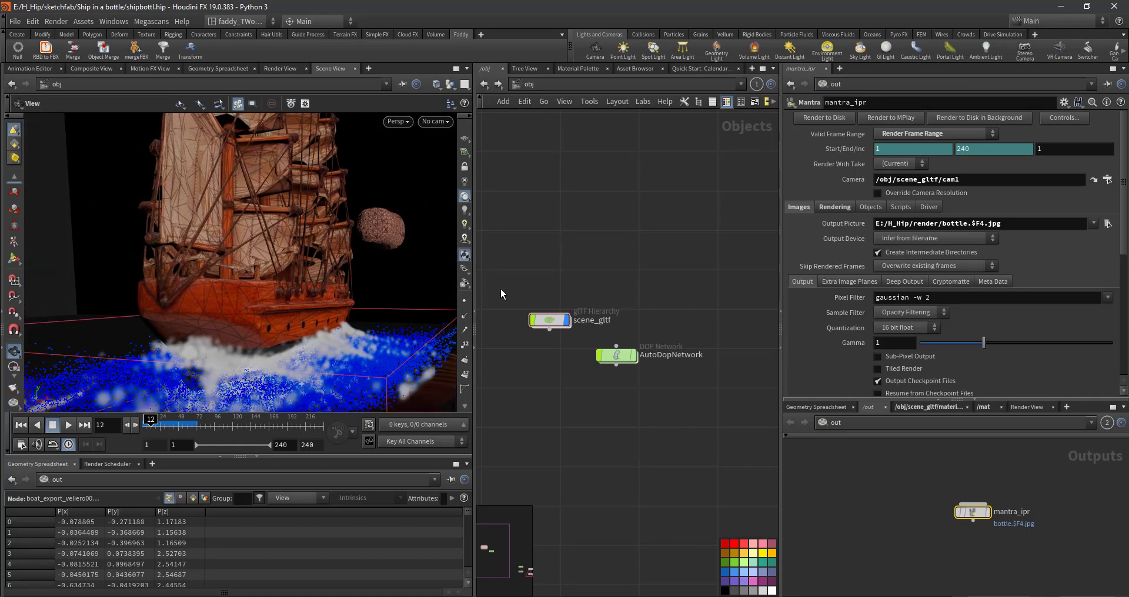
# Step: Play the sim from frame 1, flipbook the close-up of the hull in whitewater, and close MPlay
pyautogui.doubleClick(549, 319)
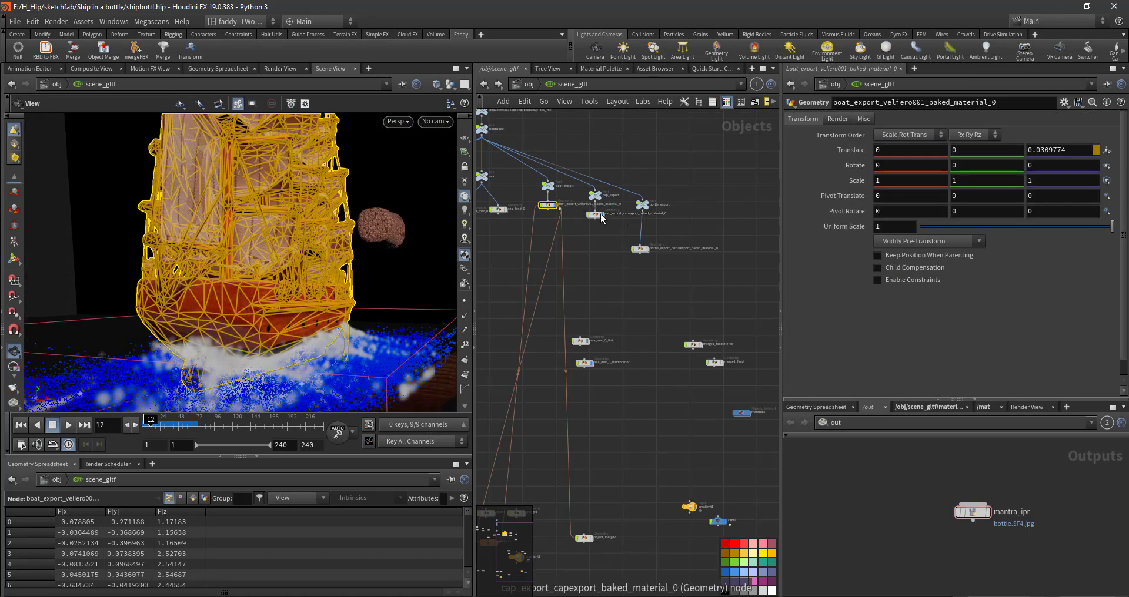
pyautogui.click(528, 85)
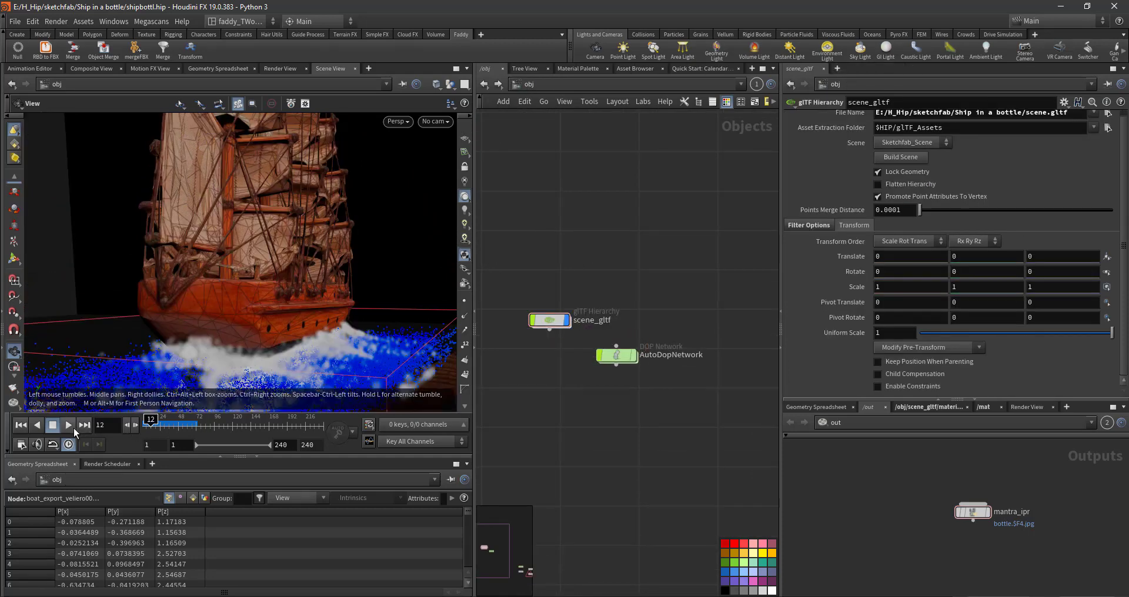
pyautogui.click(69, 427)
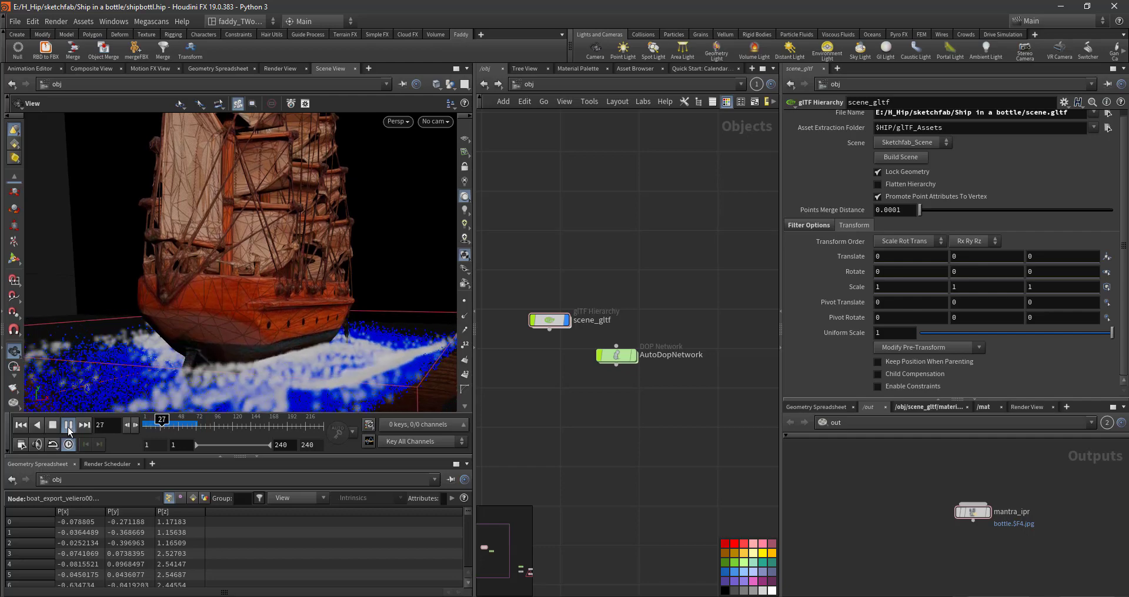
pyautogui.click(56, 425)
pyautogui.moveTo(194, 329)
pyautogui.mouseDown()
pyautogui.moveTo(235, 370)
pyautogui.moveTo(327, 268)
pyautogui.moveTo(236, 275)
pyautogui.moveTo(324, 324)
pyautogui.moveTo(127, 432)
pyautogui.mouseUp()
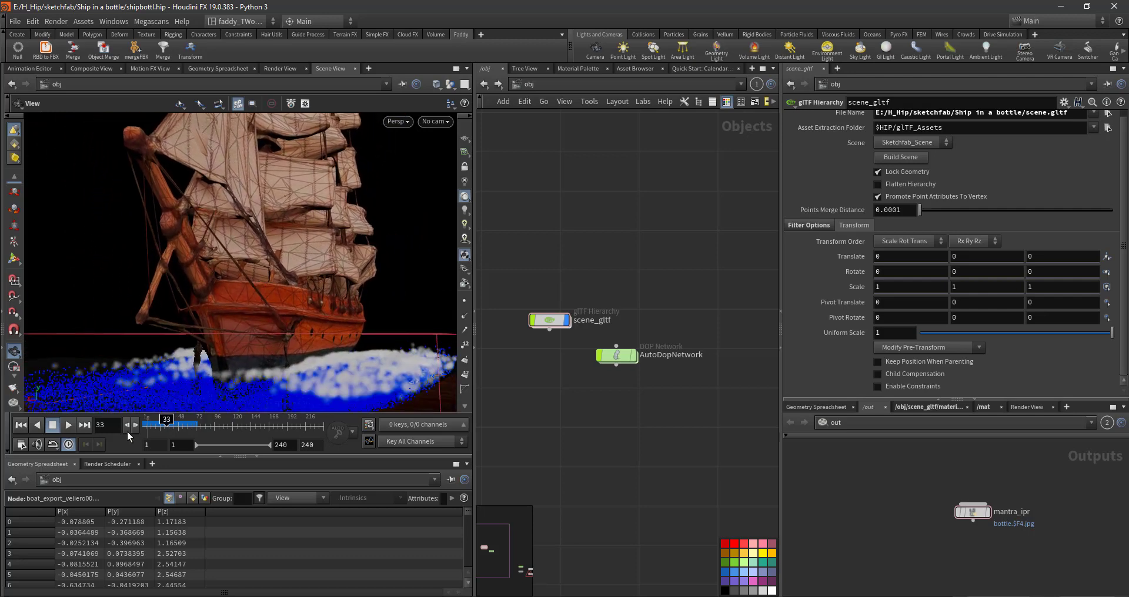
pyautogui.click(35, 425)
pyautogui.click(69, 424)
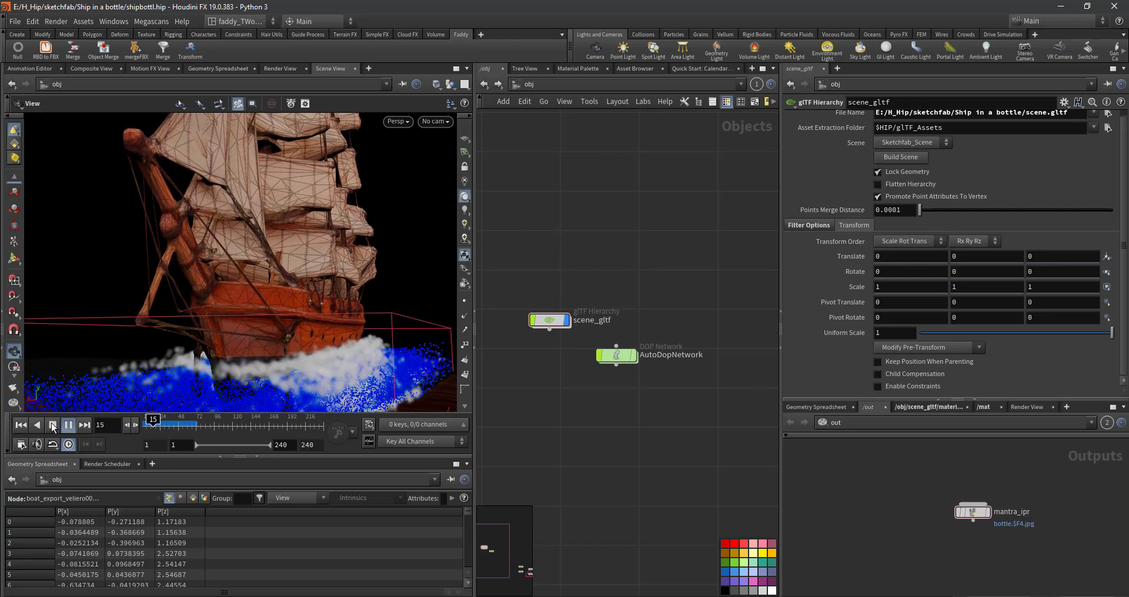
pyautogui.click(8, 391)
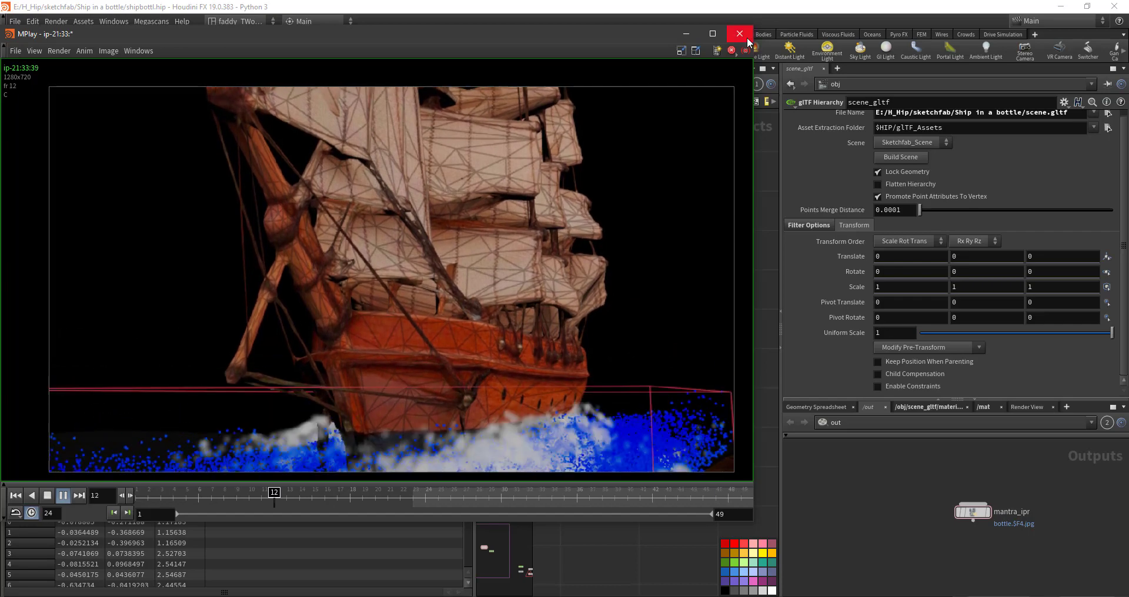
pyautogui.hotkey('alt', 'F4')
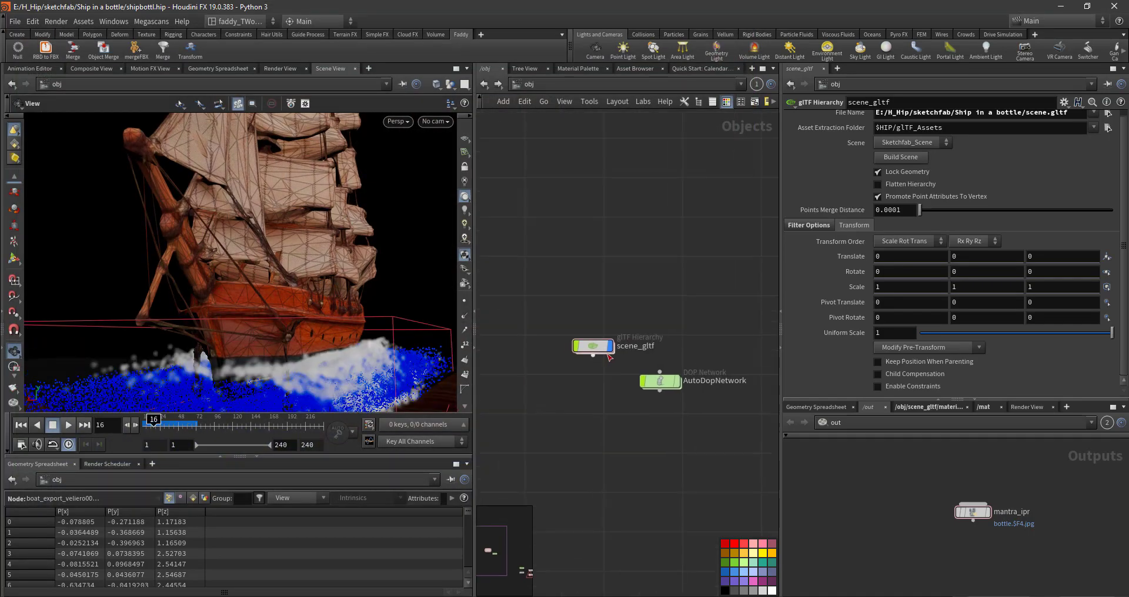
# Step: Inside scene_gltf, box-select all 32 nodes
pyautogui.doubleClick(593, 346)
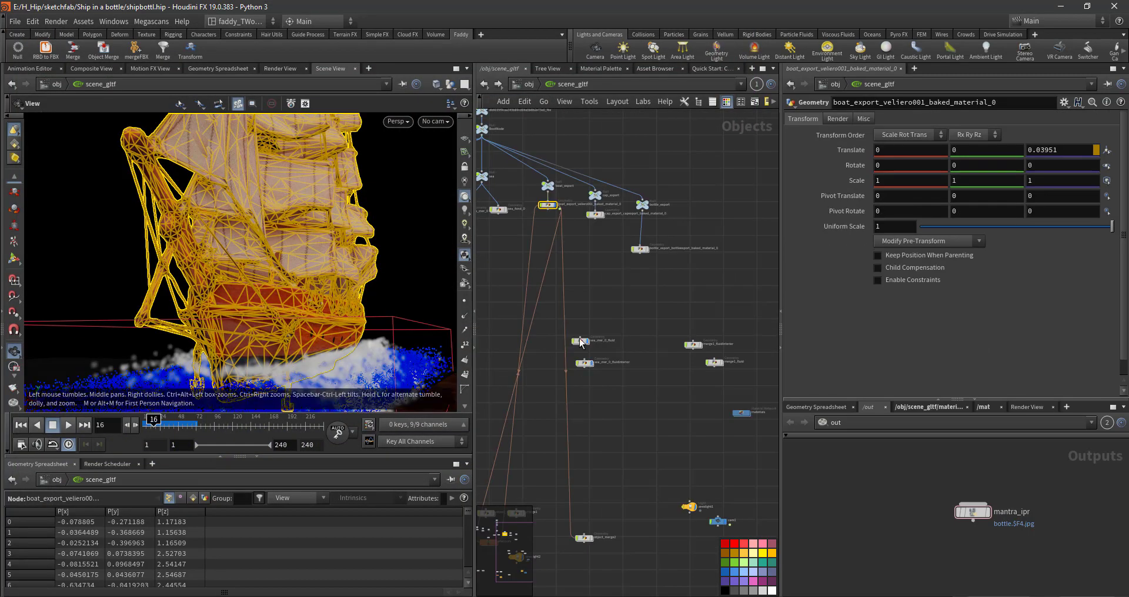
pyautogui.scroll(-5, 587, 405)
pyautogui.moveTo(587, 404); pyautogui.dragTo(573, 369, button='middle')
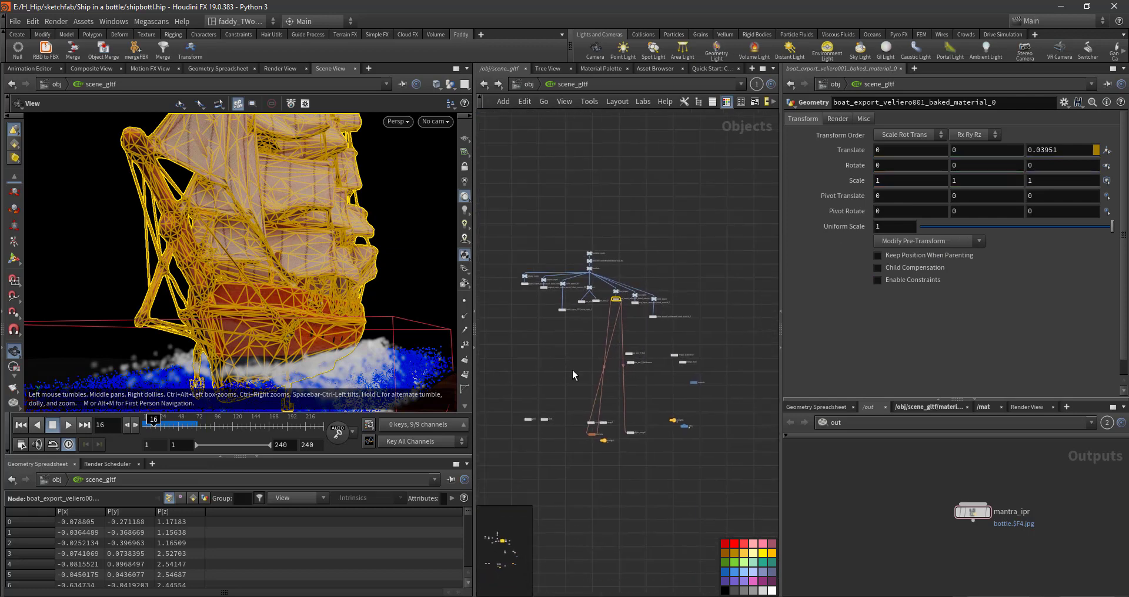
pyautogui.click(573, 369)
pyautogui.moveTo(499, 208); pyautogui.dragTo(648, 469)
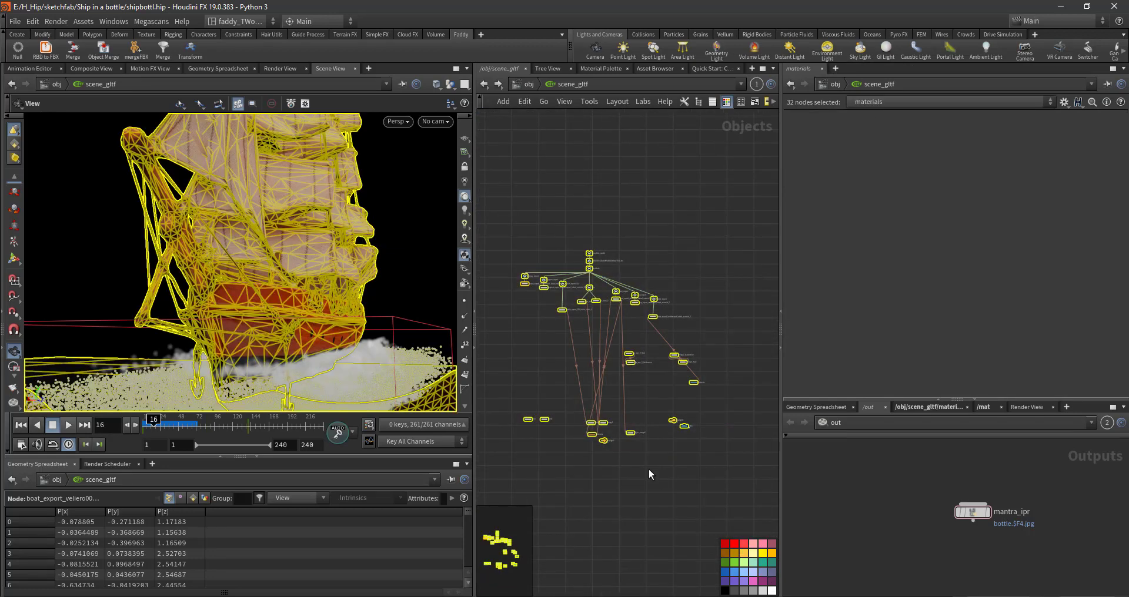